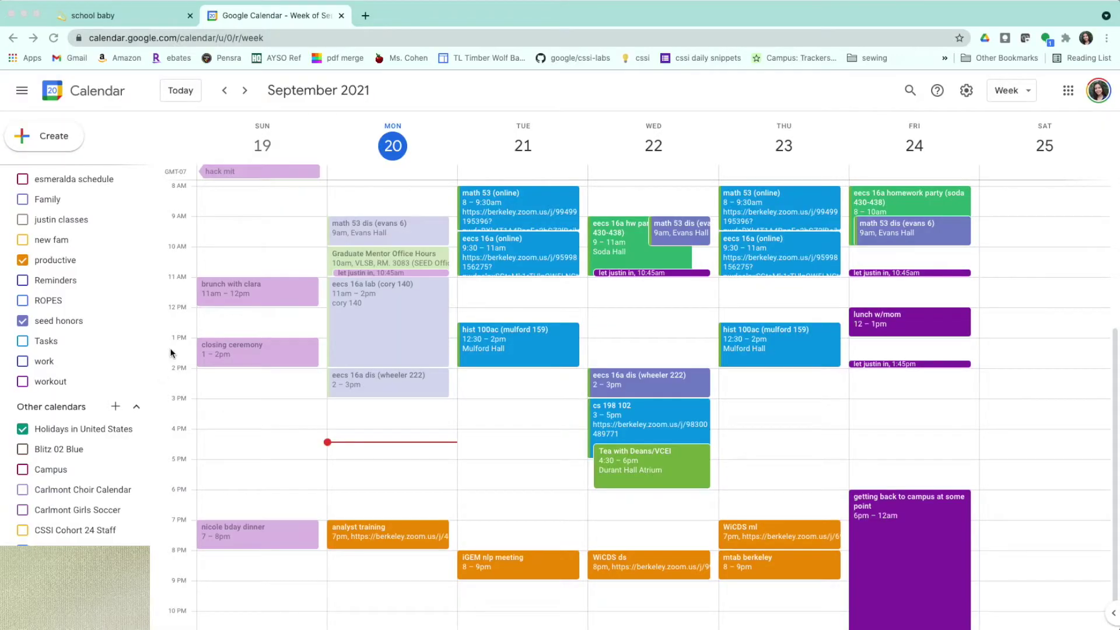
Step: Delete the untagged 'underwate…' card from Wednesday, September 22 in the Notion calendar
{"action": "left_click", "coordinate": [138, 17]}
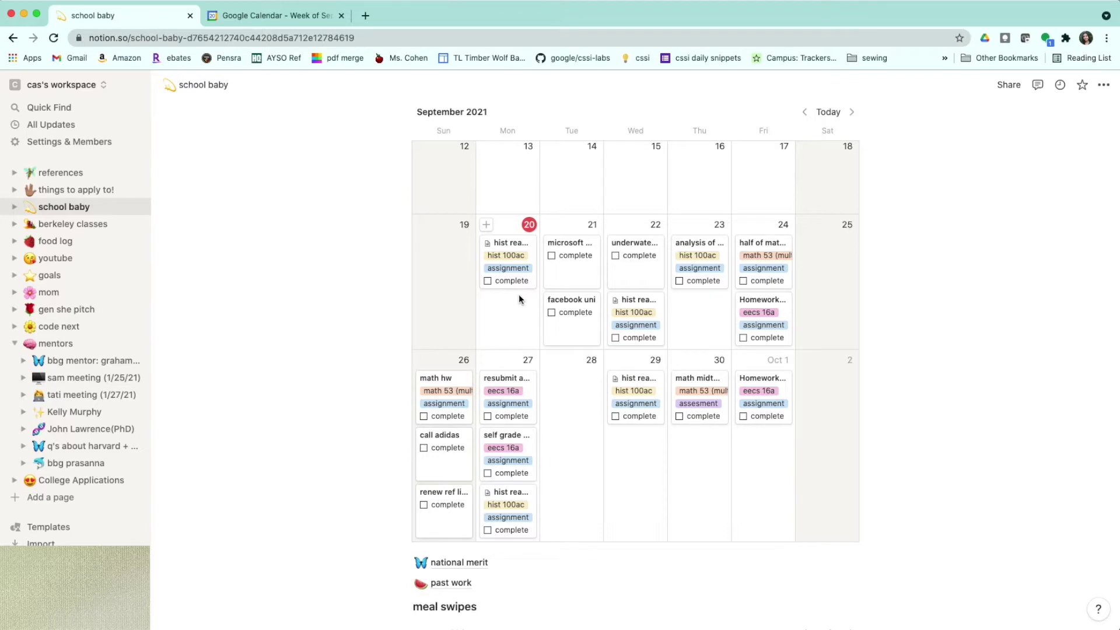
{"action": "right_click", "coordinate": [642, 267]}
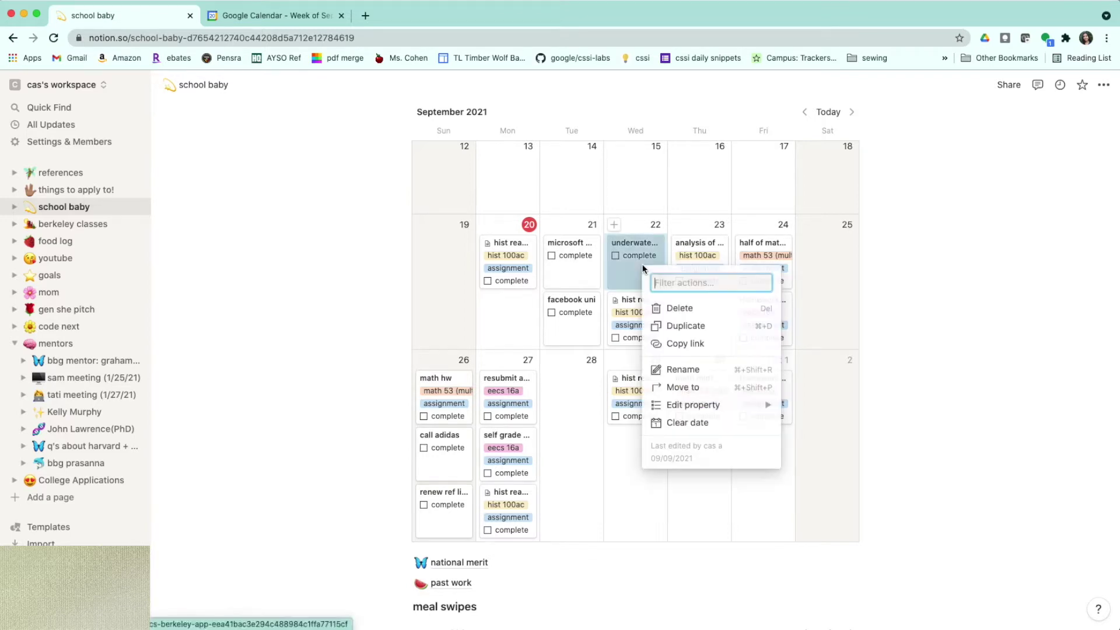
{"action": "left_click", "coordinate": [659, 308]}
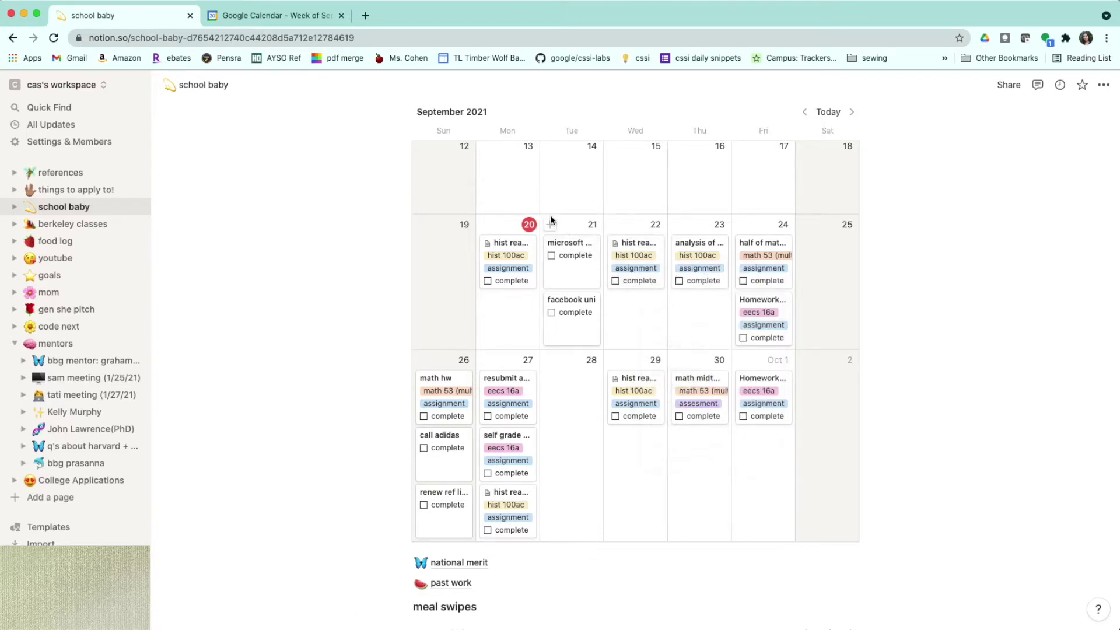
Step: Create a 'reading + response' card on Tuesday the 21st, tagged class cs 198 and type assignment
{"action": "left_click", "coordinate": [550, 225]}
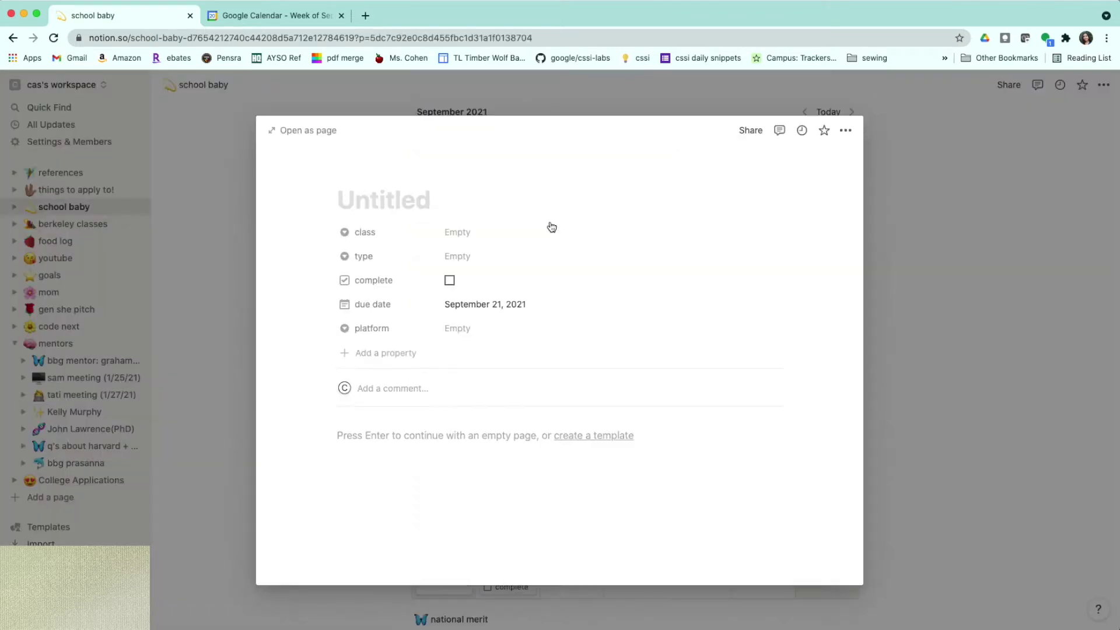
{"action": "type", "text": "reading"}
{"action": "key", "text": "super+equal"}
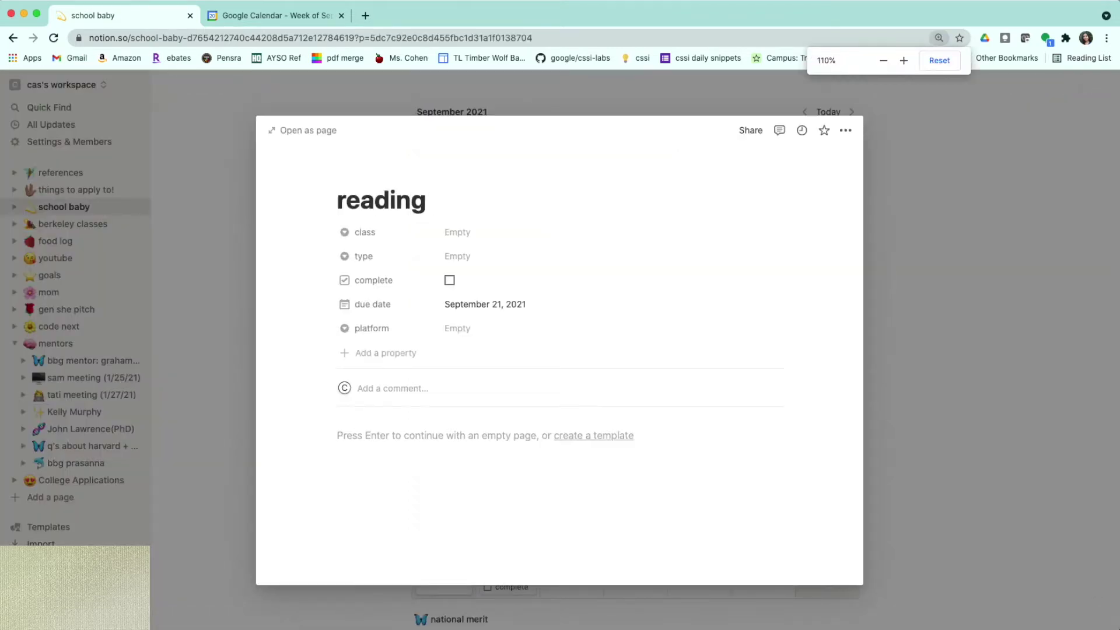
{"action": "type", "text": "+ "}
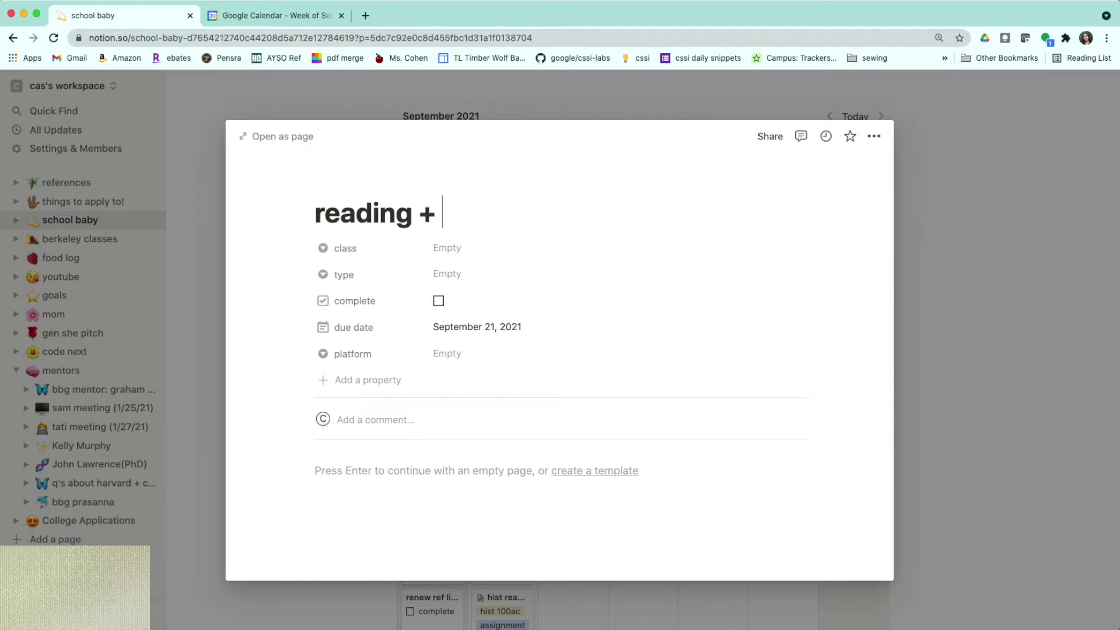
{"action": "type", "text": "response"}
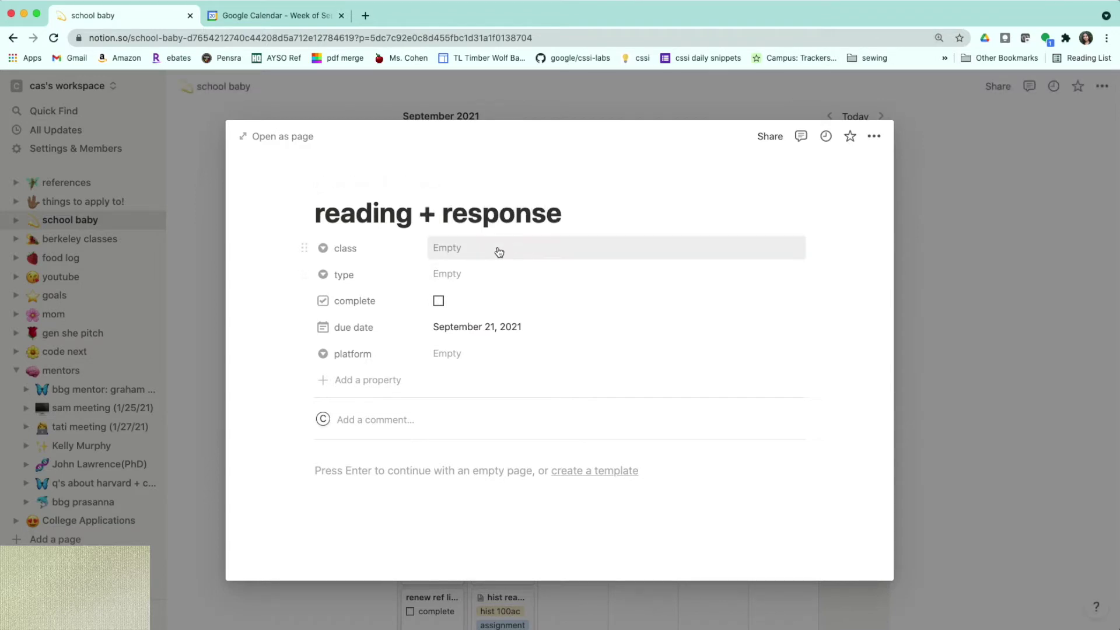
{"action": "left_click", "coordinate": [495, 249]}
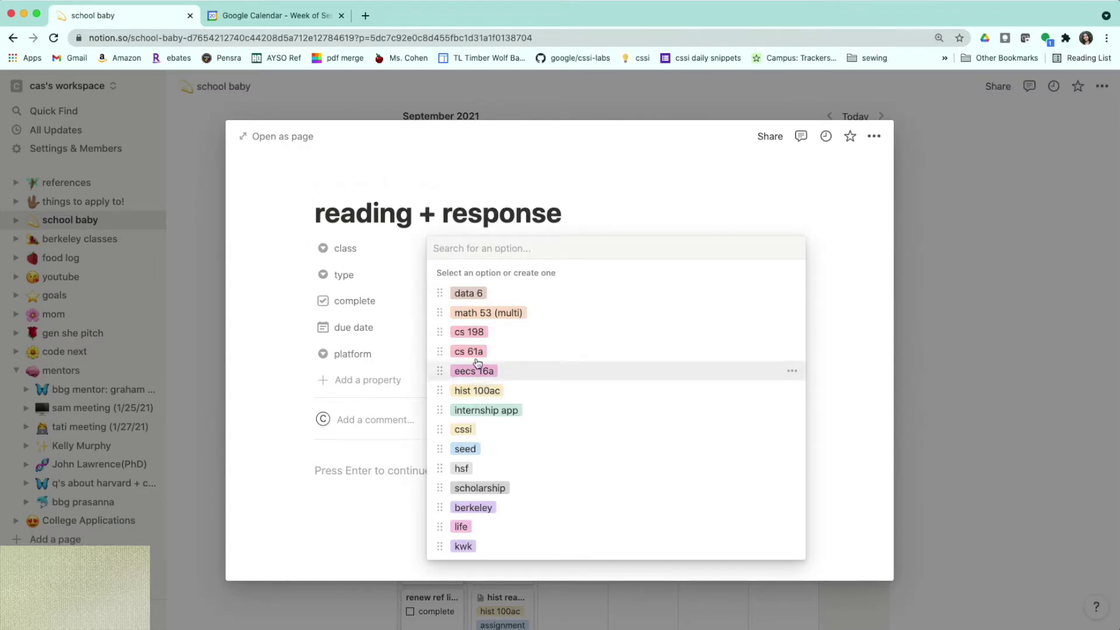
{"action": "left_click", "coordinate": [473, 333]}
{"action": "left_click", "coordinate": [474, 275]}
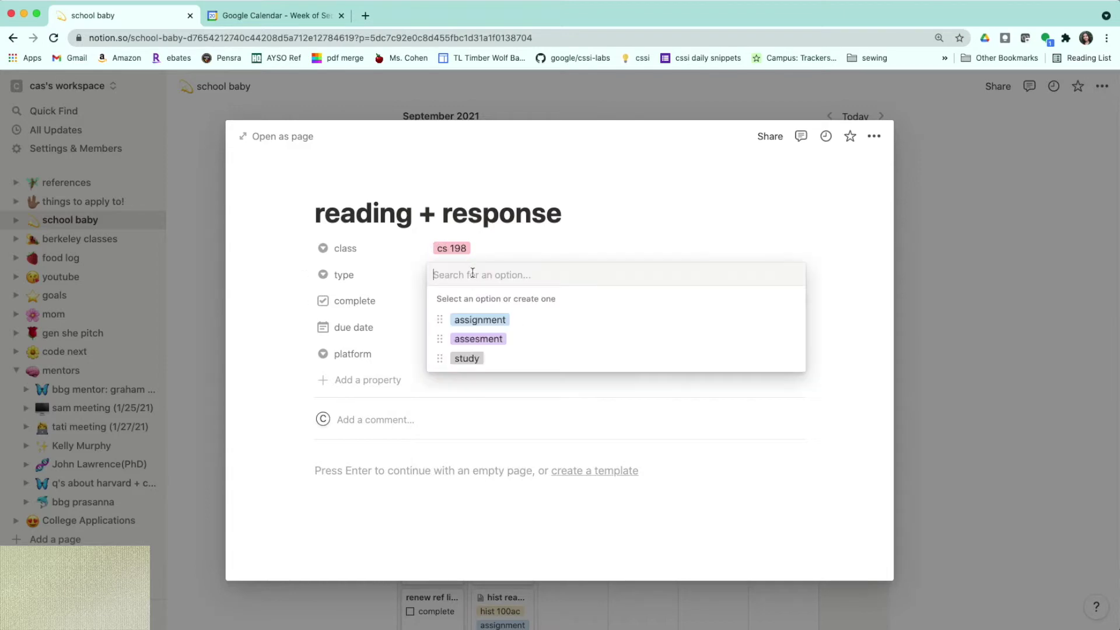
{"action": "left_click", "coordinate": [466, 323]}
{"action": "left_click", "coordinate": [921, 236]}
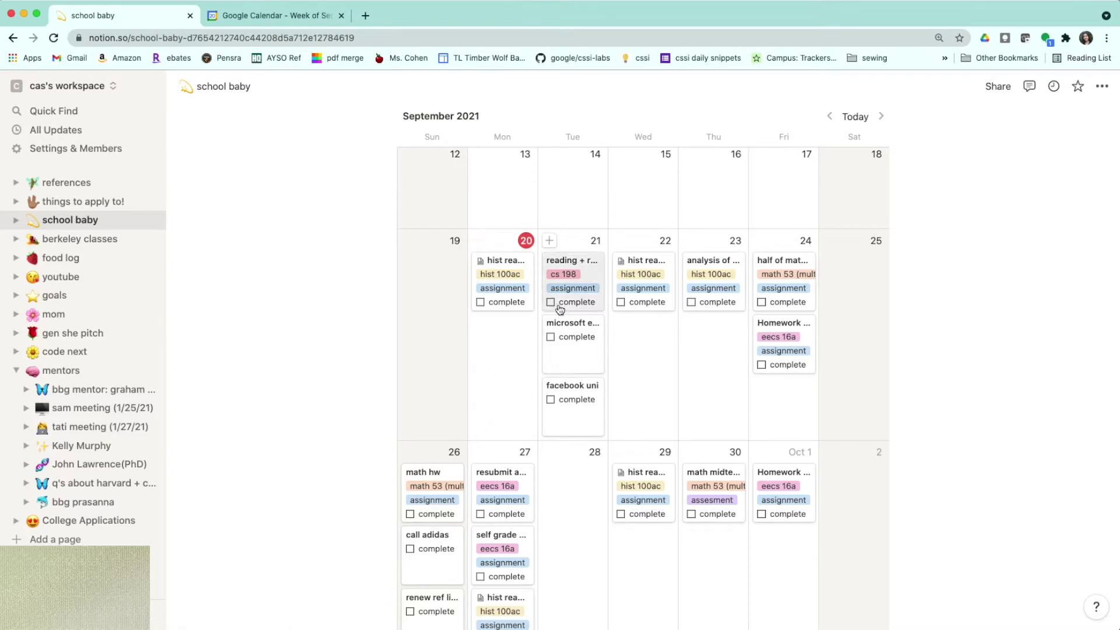
Step: Add a 'hist reading' event on Monday, September 20 at 5–6pm
{"action": "left_click", "coordinate": [297, 15]}
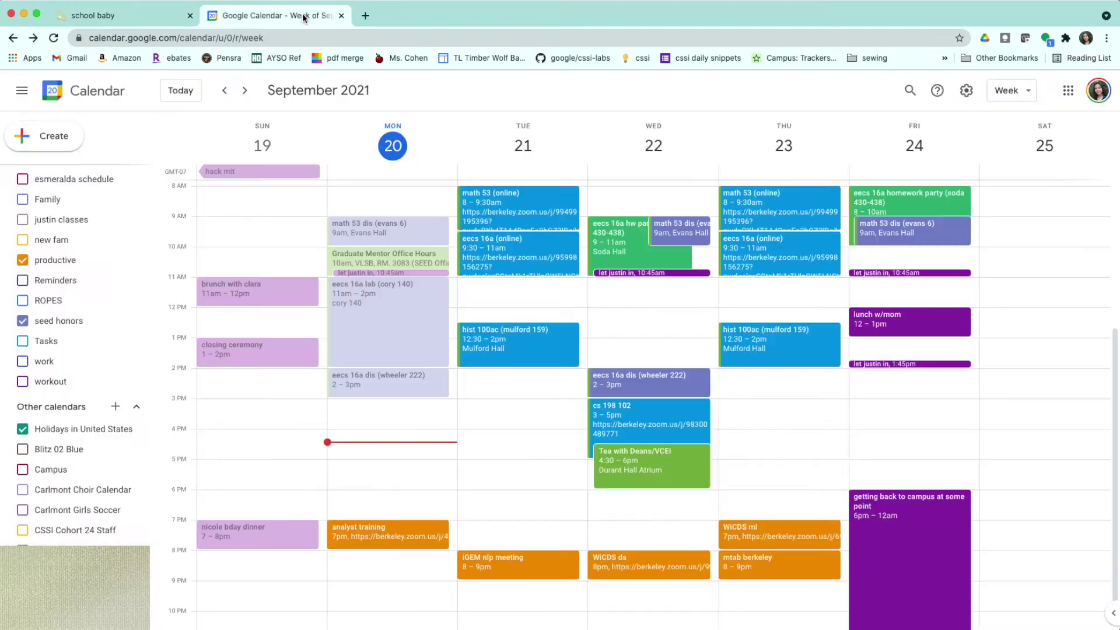
{"action": "scroll", "coordinate": [352, 443], "scroll_direction": "down", "scroll_amount": 1}
{"action": "scroll", "coordinate": [352, 442], "scroll_direction": "down", "scroll_amount": 1}
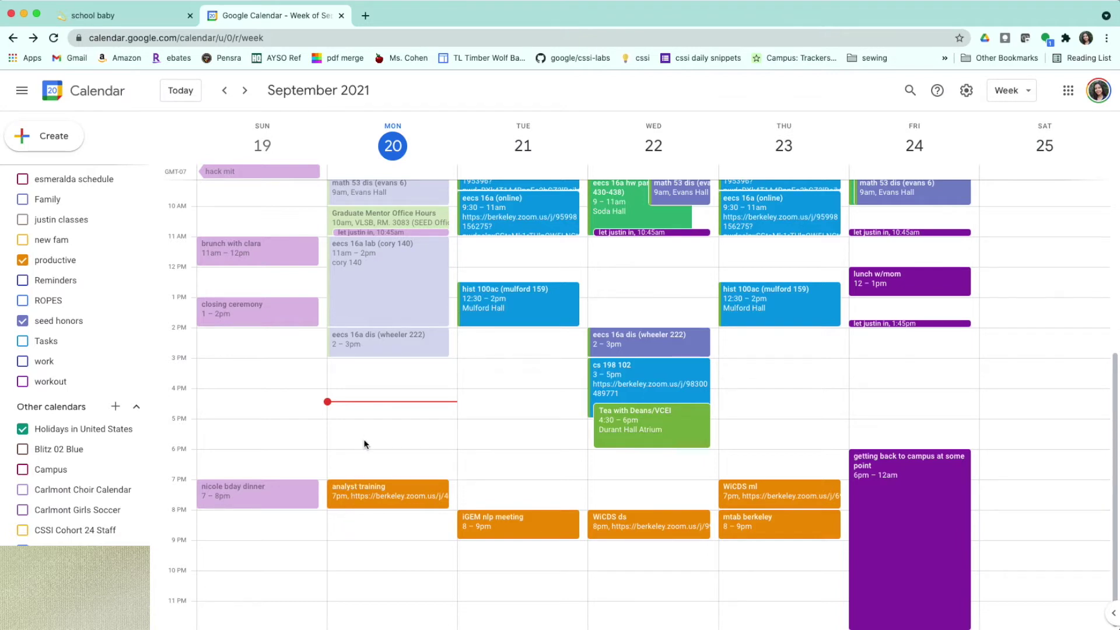
{"action": "left_click", "coordinate": [363, 421]}
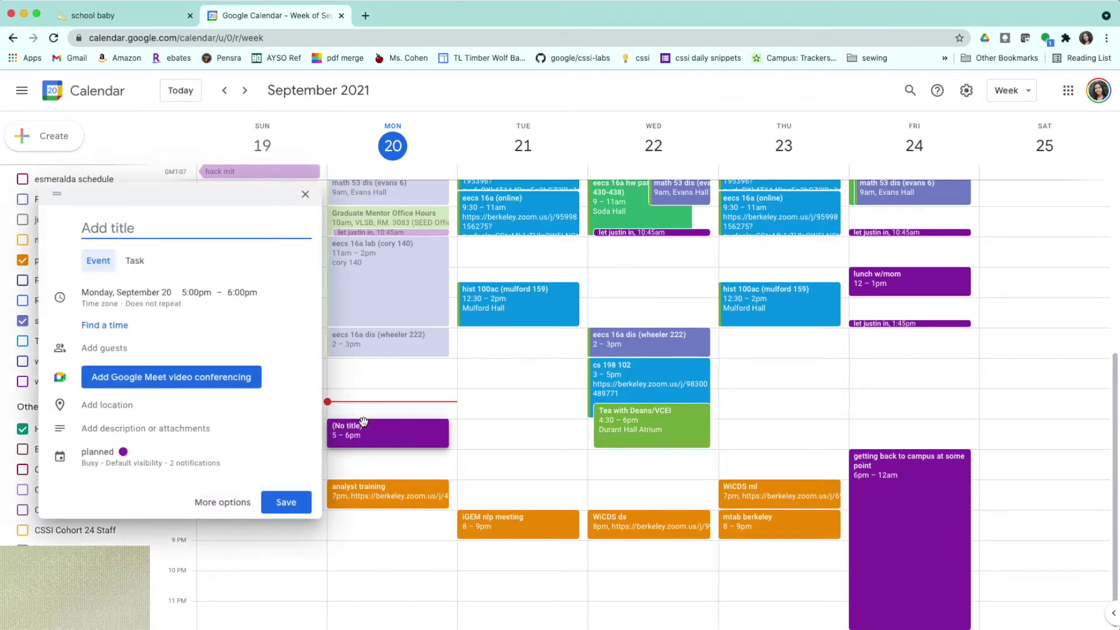
{"action": "type", "text": "hist reading"}
{"action": "key", "text": "Return"}
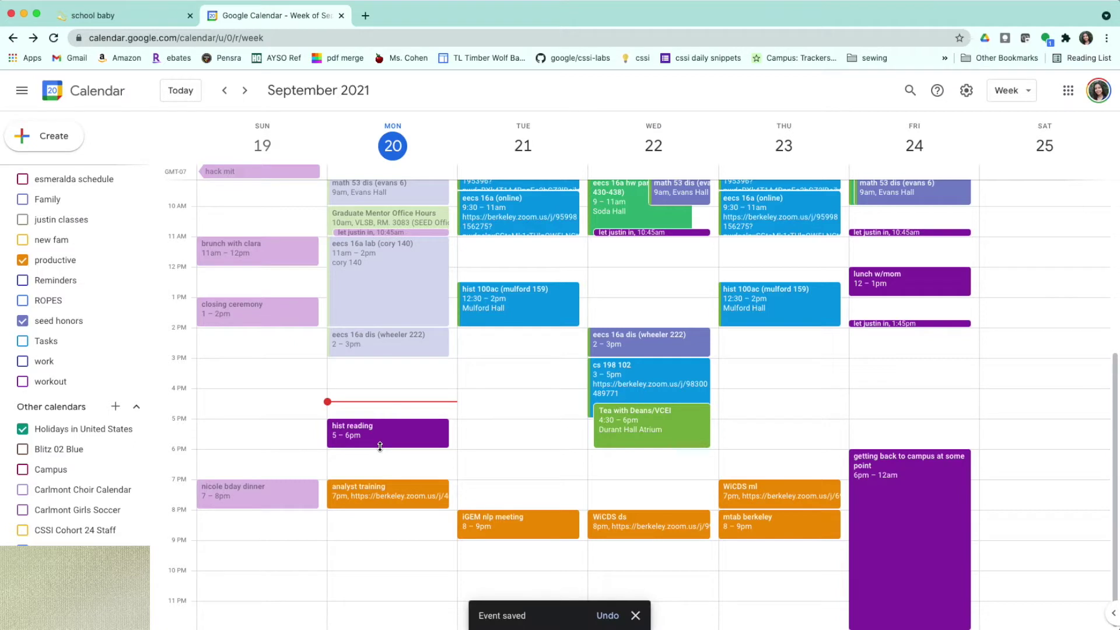
Step: Duplicate the 'hist reading' event and move the copy to Monday 8–9pm
{"action": "mouse_move", "coordinate": [379, 447]}
{"action": "left_mouse_down"}
{"action": "mouse_move", "coordinate": [376, 478]}
{"action": "mouse_move", "coordinate": [372, 447]}
{"action": "left_mouse_up"}
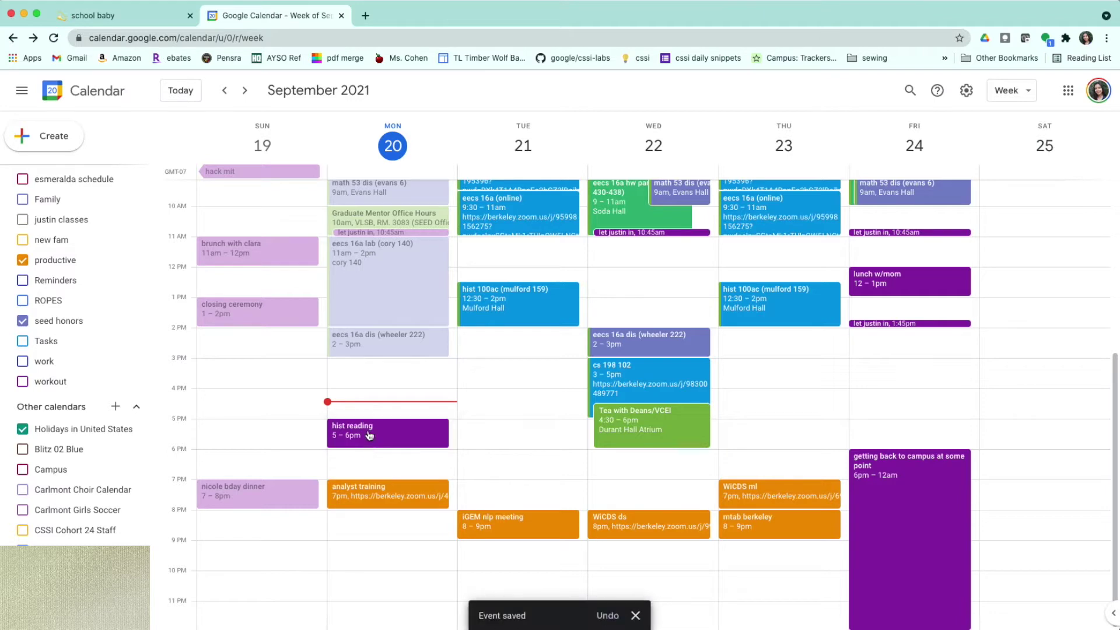
{"action": "left_click", "coordinate": [370, 434]}
{"action": "left_click", "coordinate": [283, 263]}
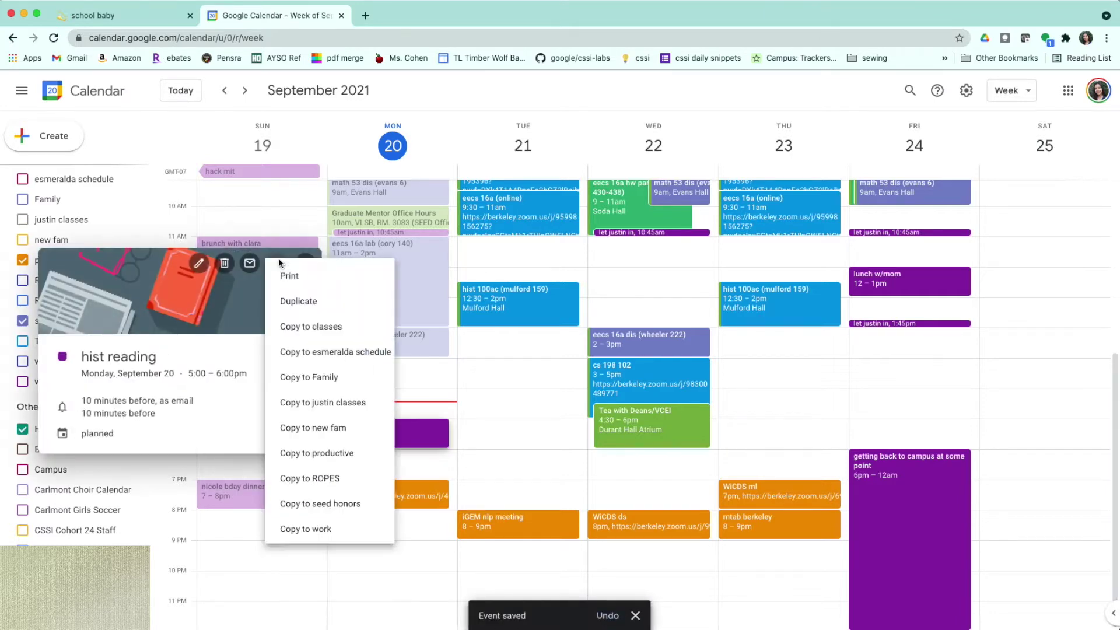
{"action": "left_click", "coordinate": [308, 302]}
{"action": "left_click", "coordinate": [499, 92]}
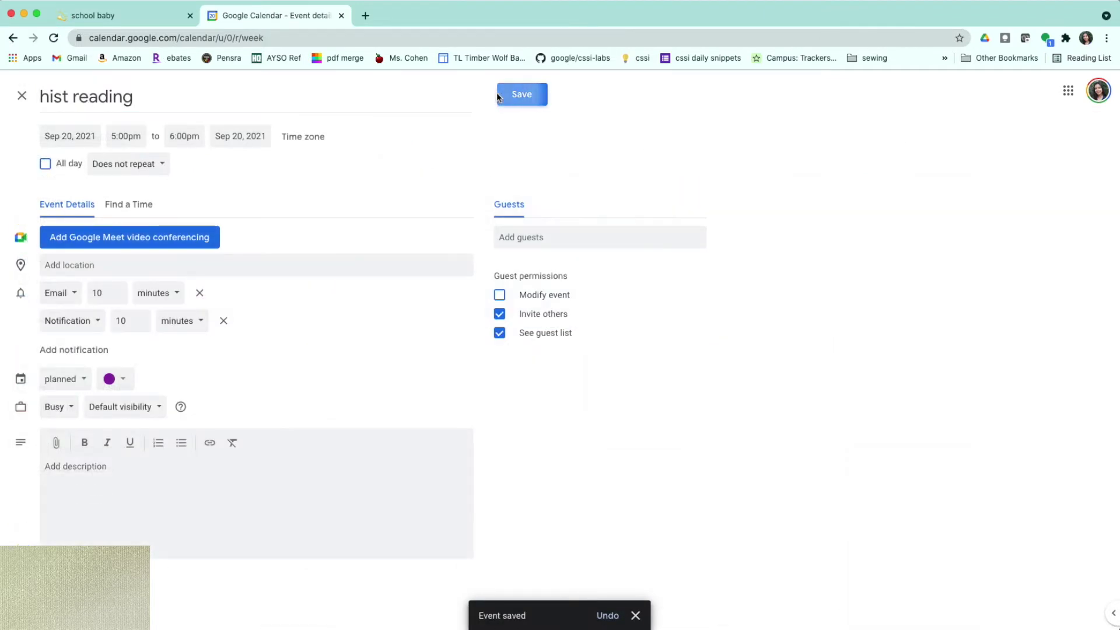
{"action": "left_click_drag", "start_coordinate": [407, 438], "coordinate": [397, 533]}
Step: Check the 'reading + response' card in Notion, then return to the Calendar week
{"action": "left_click", "coordinate": [138, 11]}
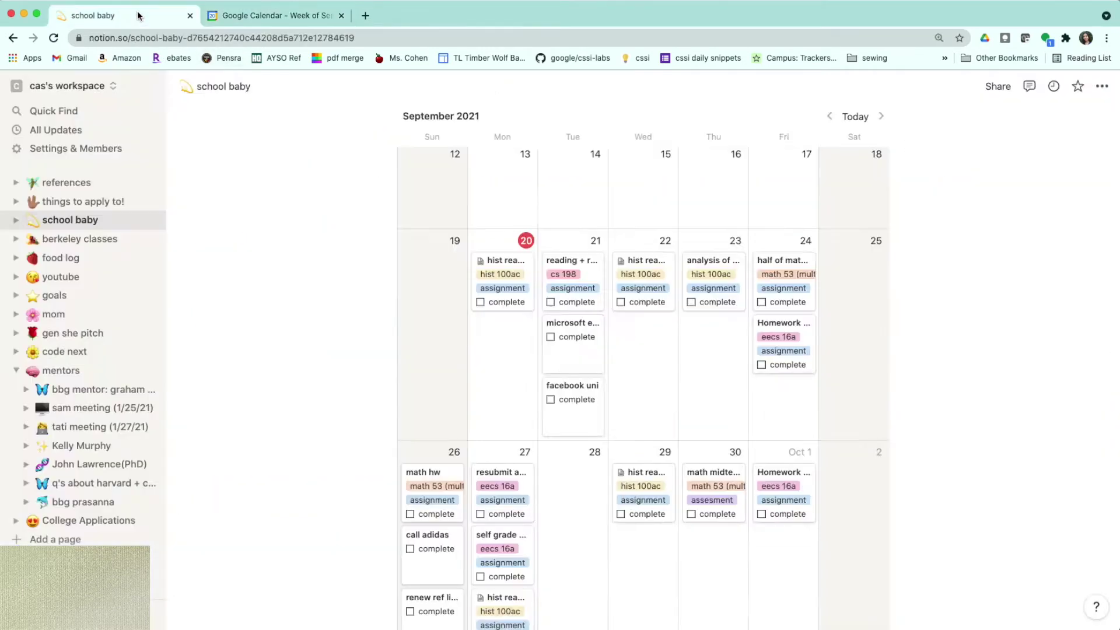
{"action": "left_click", "coordinate": [573, 286]}
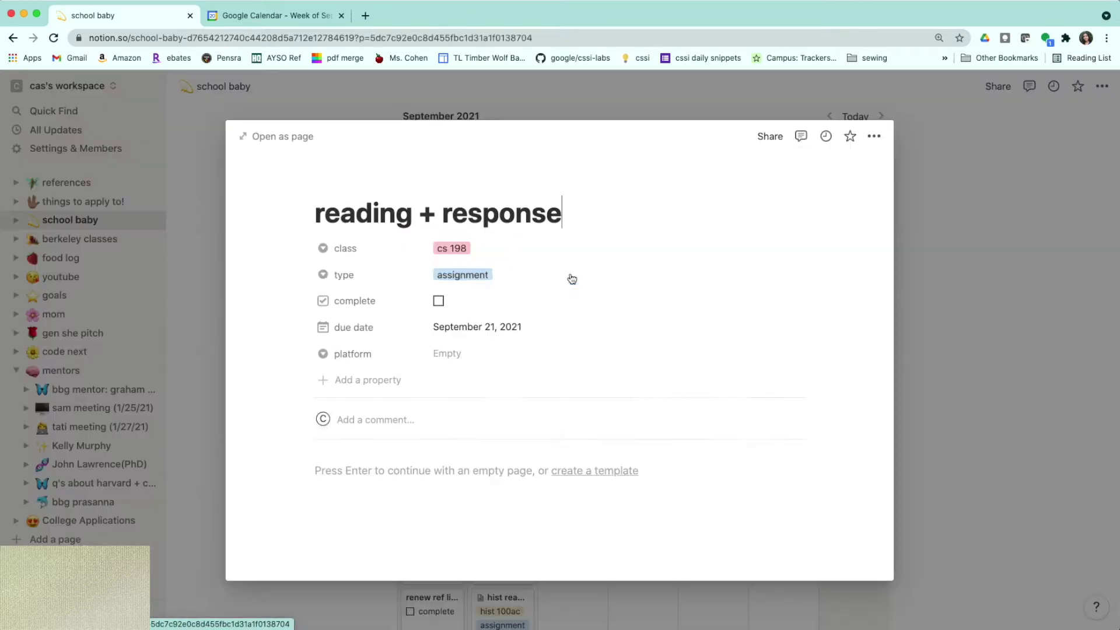
{"action": "left_click", "coordinate": [203, 265]}
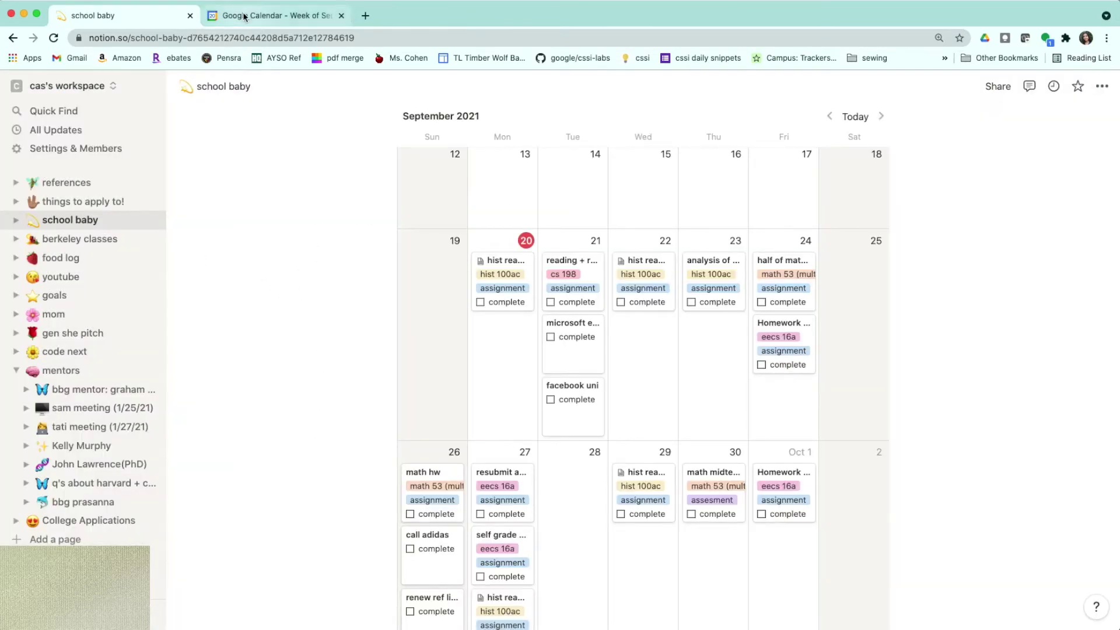
{"action": "left_click", "coordinate": [271, 15]}
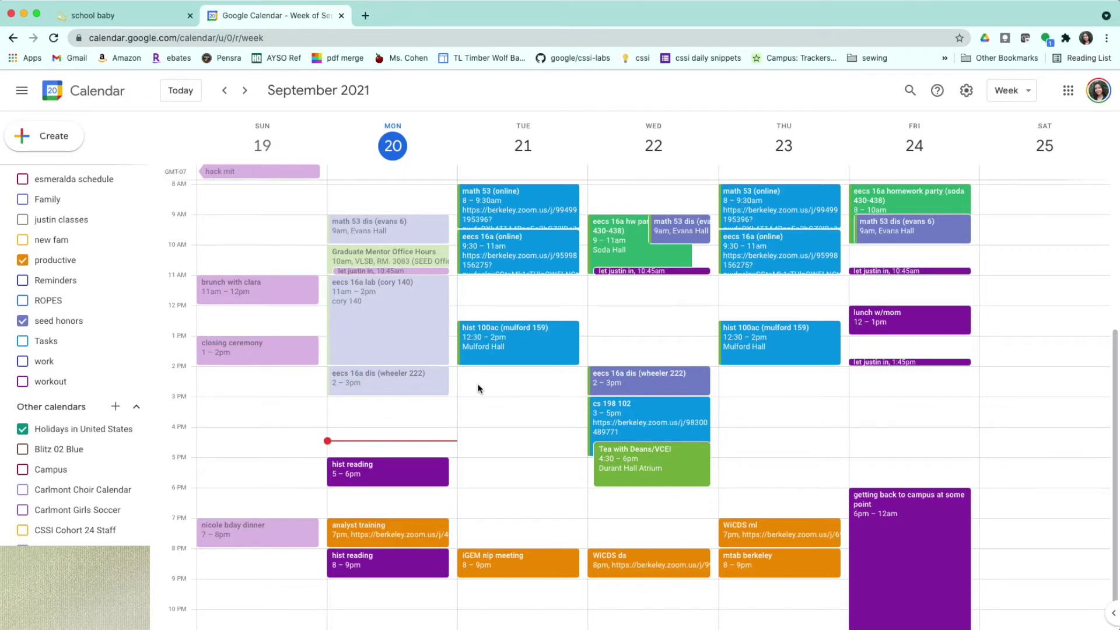
Step: Add a 'cs reading and response' block on Tuesday from 2:30 to 3:30pm
{"action": "scroll", "coordinate": [478, 389], "scroll_direction": "down", "scroll_amount": 1}
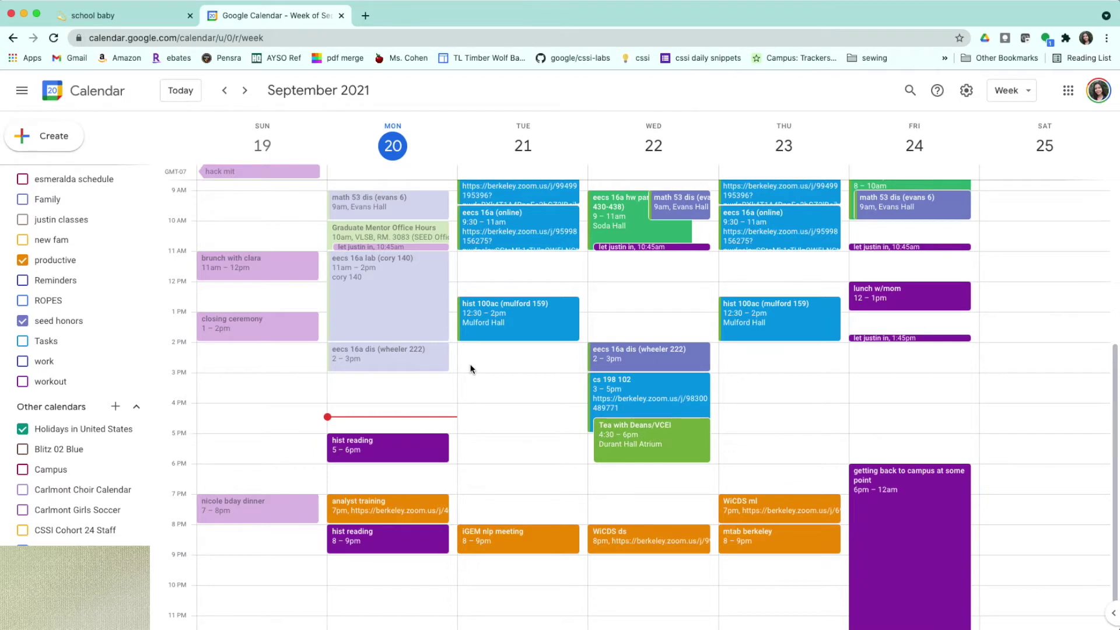
{"action": "left_click", "coordinate": [470, 369]}
{"action": "type", "text": "cs"}
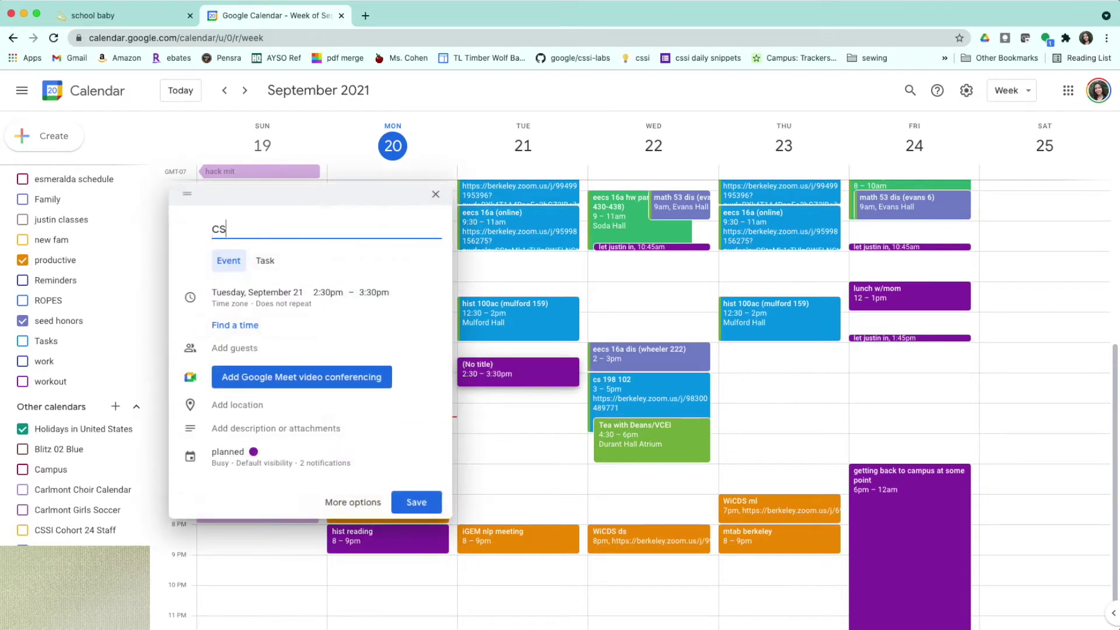
{"action": "type", "text": " reading and response"}
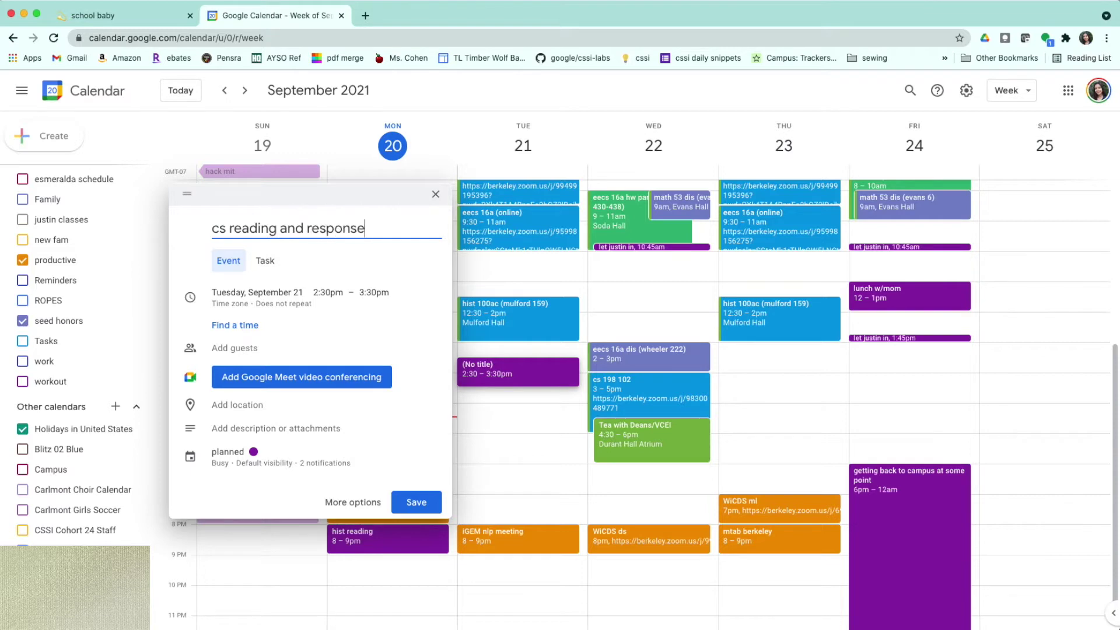
{"action": "left_click", "coordinate": [416, 502]}
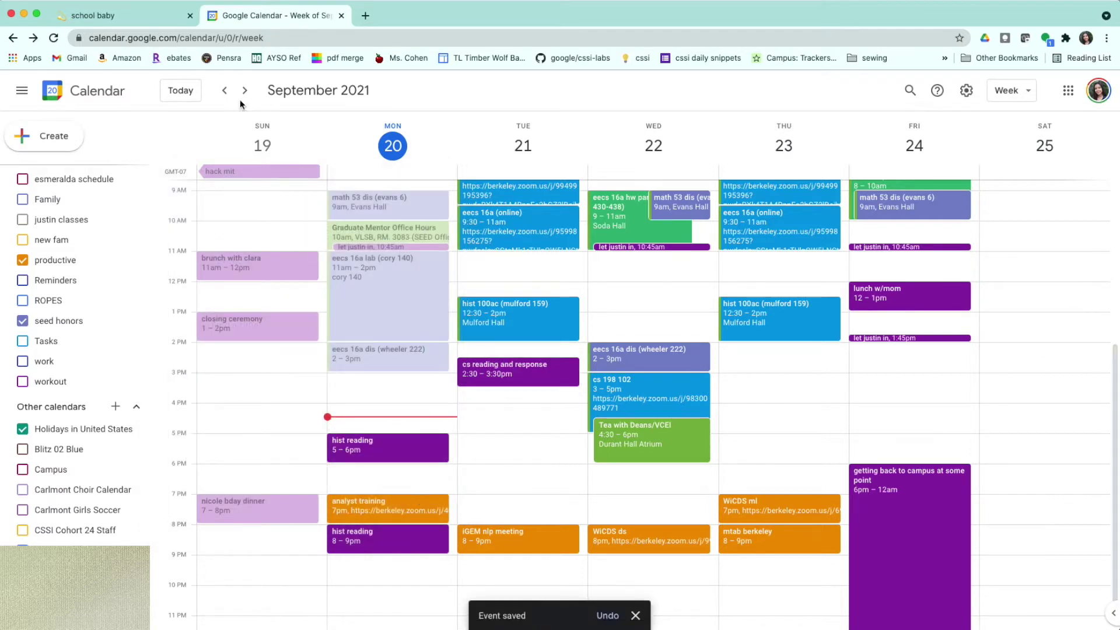
Step: Add an 'internship apps' block on Tuesday from 3:30 to 4:30pm
{"action": "left_click", "coordinate": [116, 13]}
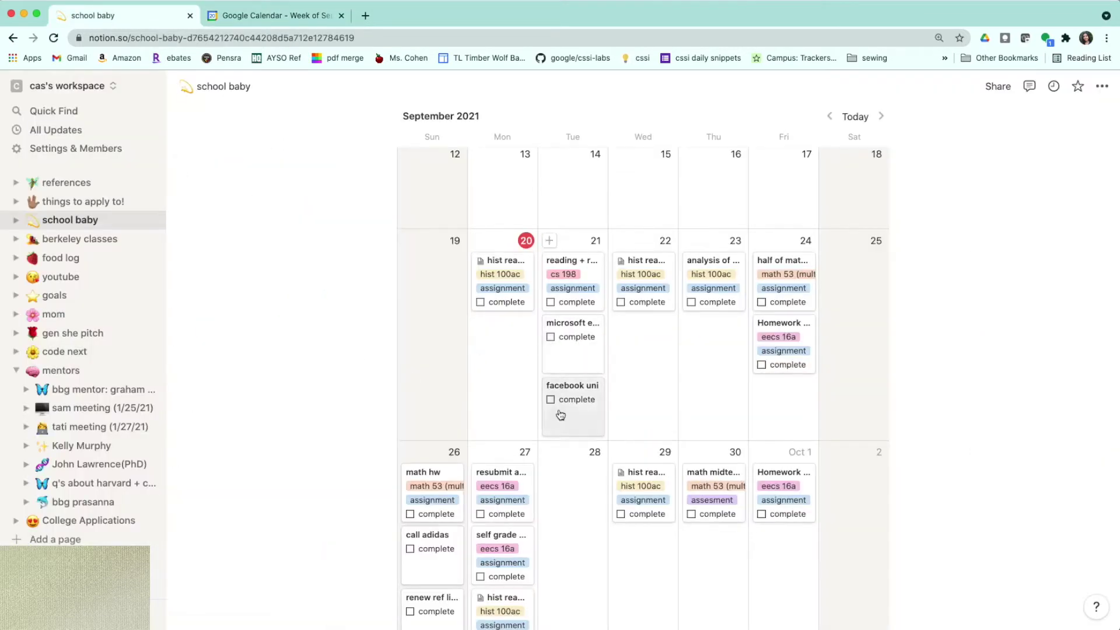
{"action": "left_click", "coordinate": [275, 15]}
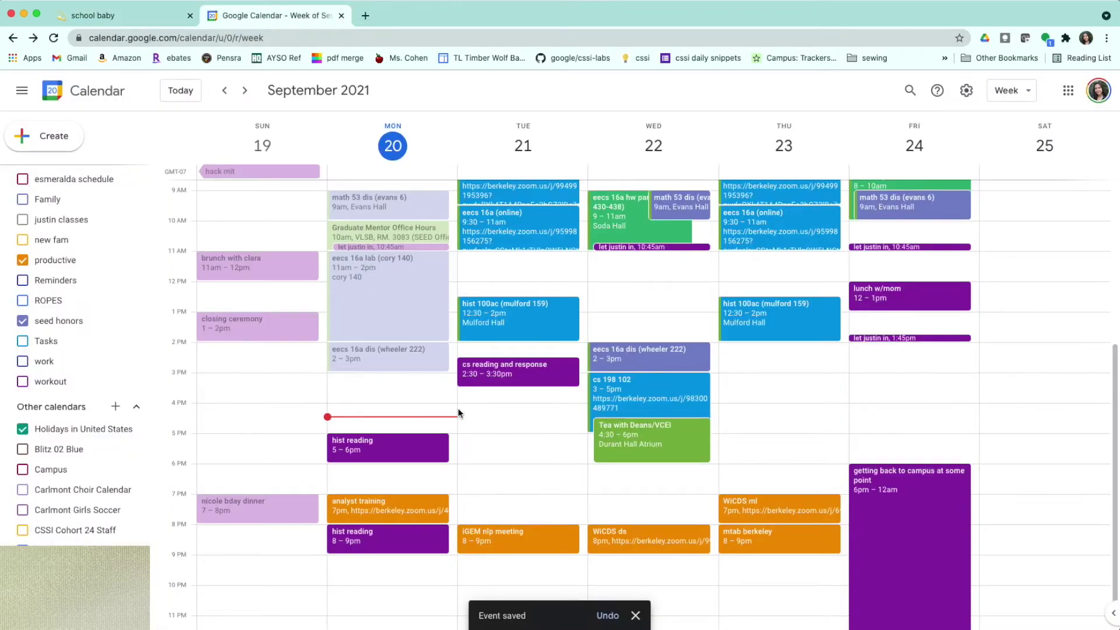
{"action": "left_click", "coordinate": [477, 395]}
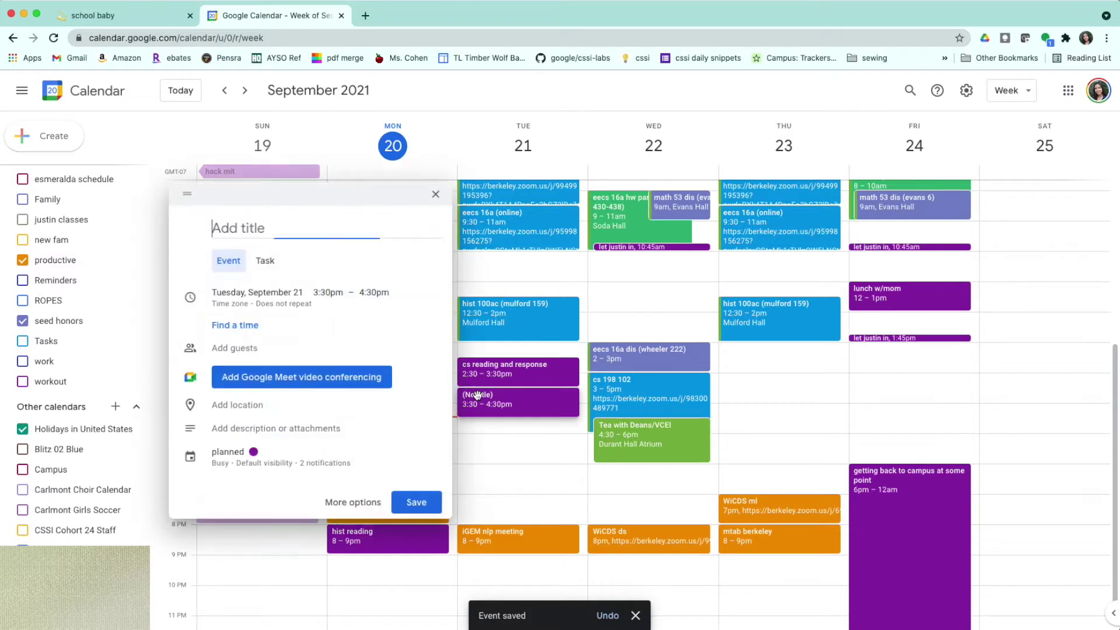
{"action": "type", "text": "internshi"}
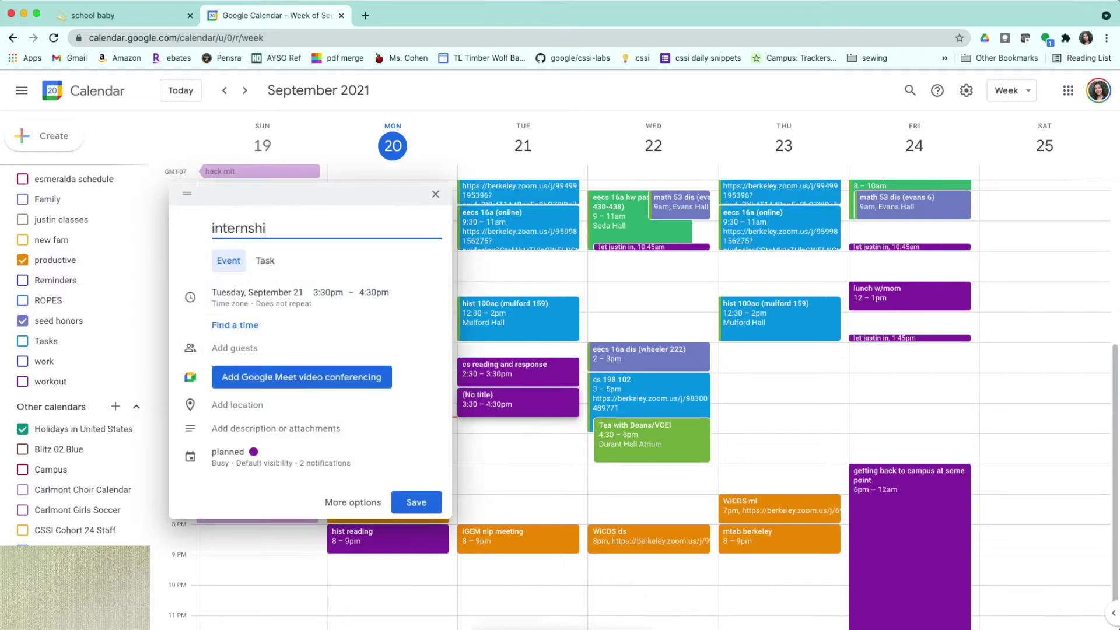
{"action": "type", "text": "p appl"}
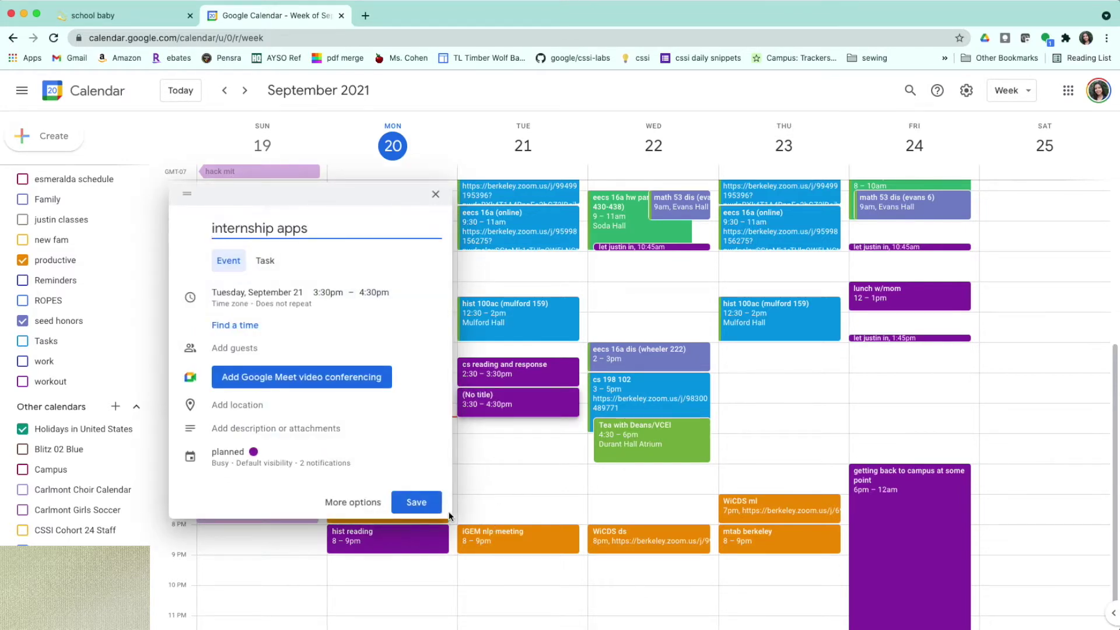
{"action": "left_click", "coordinate": [416, 502]}
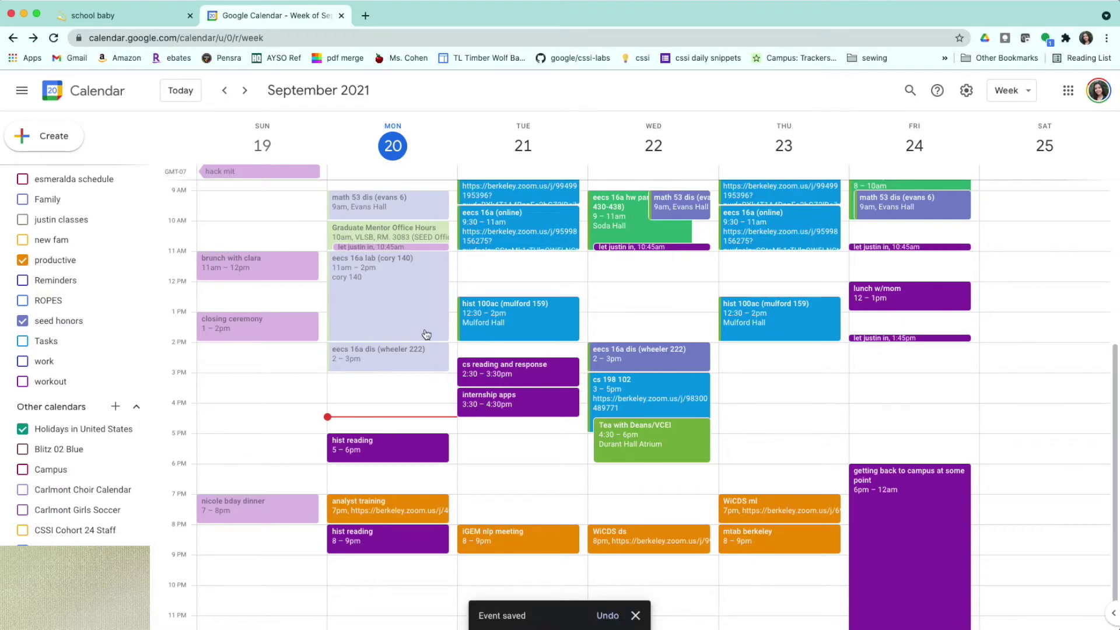
{"action": "left_click", "coordinate": [140, 19]}
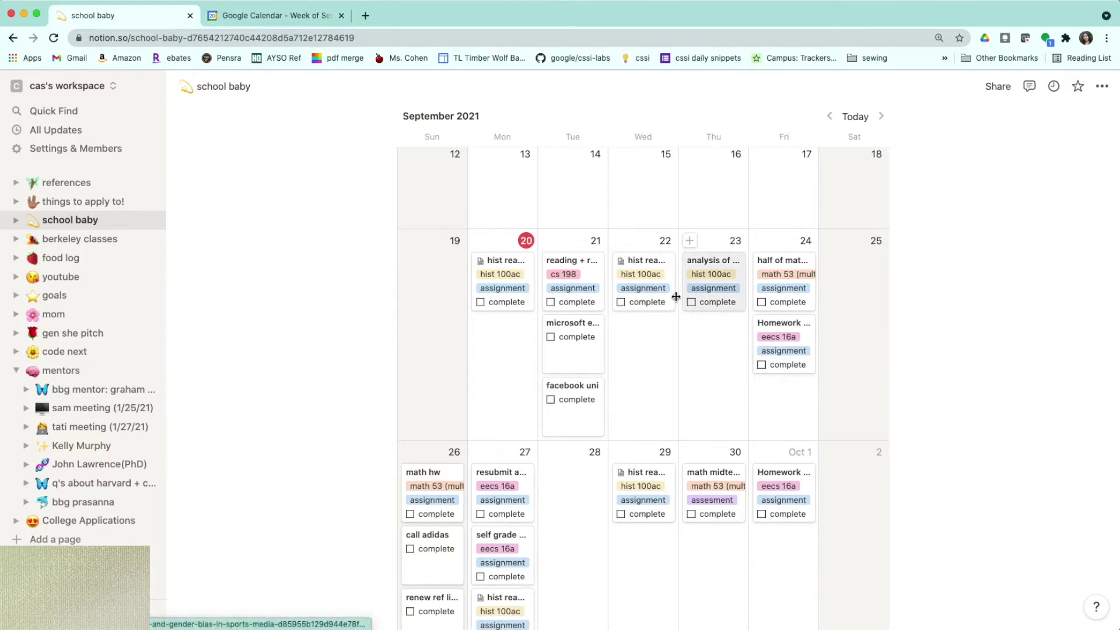
Step: Review the Wednesday 22 'hist reading' card, then delete it, leaving that day empty
{"action": "left_click", "coordinate": [642, 275]}
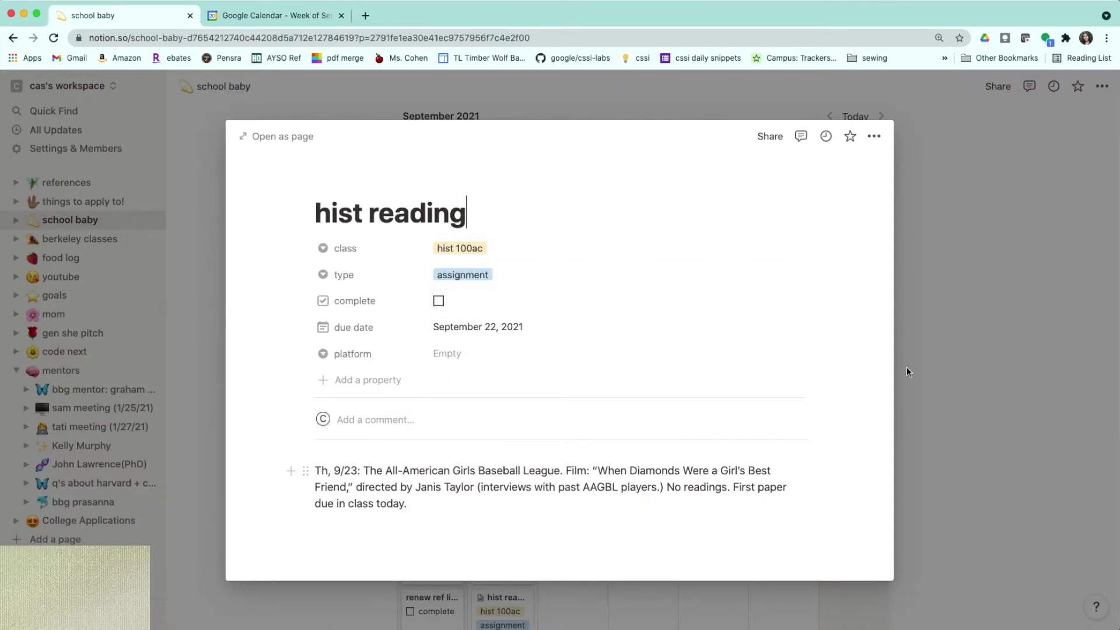
{"action": "left_click", "coordinate": [922, 362]}
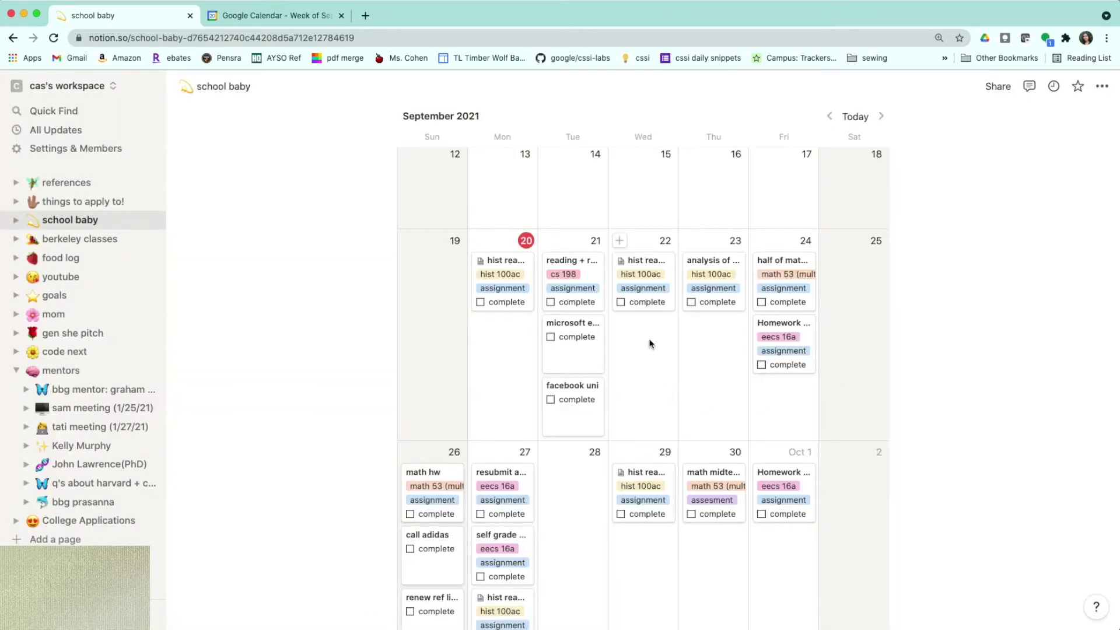
{"action": "left_click", "coordinate": [642, 263]}
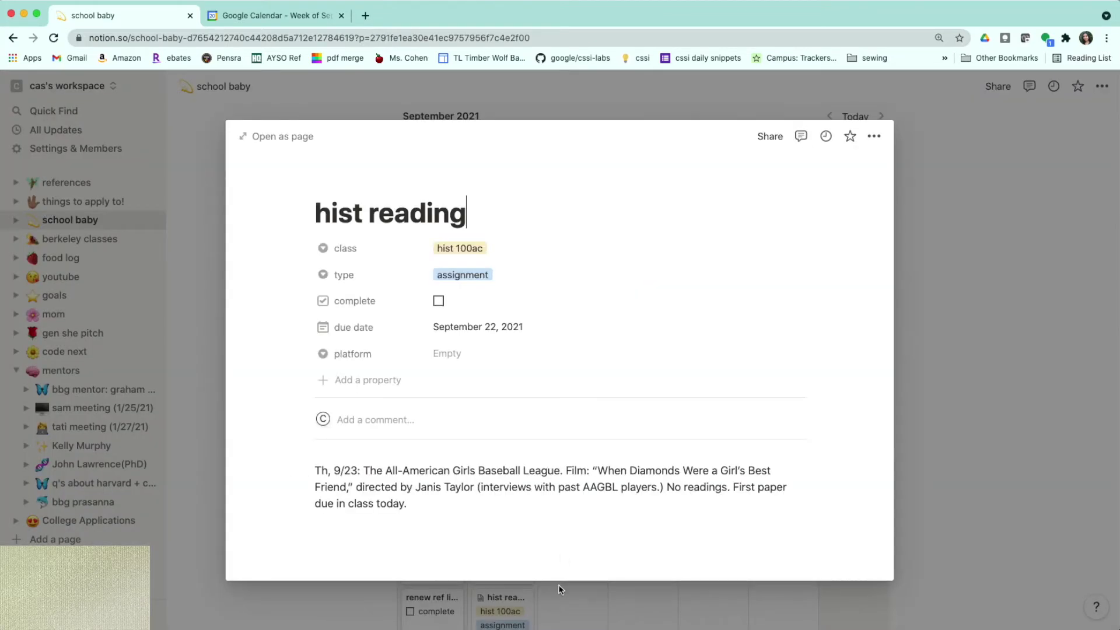
{"action": "left_click", "coordinate": [980, 448]}
{"action": "right_click", "coordinate": [667, 280]}
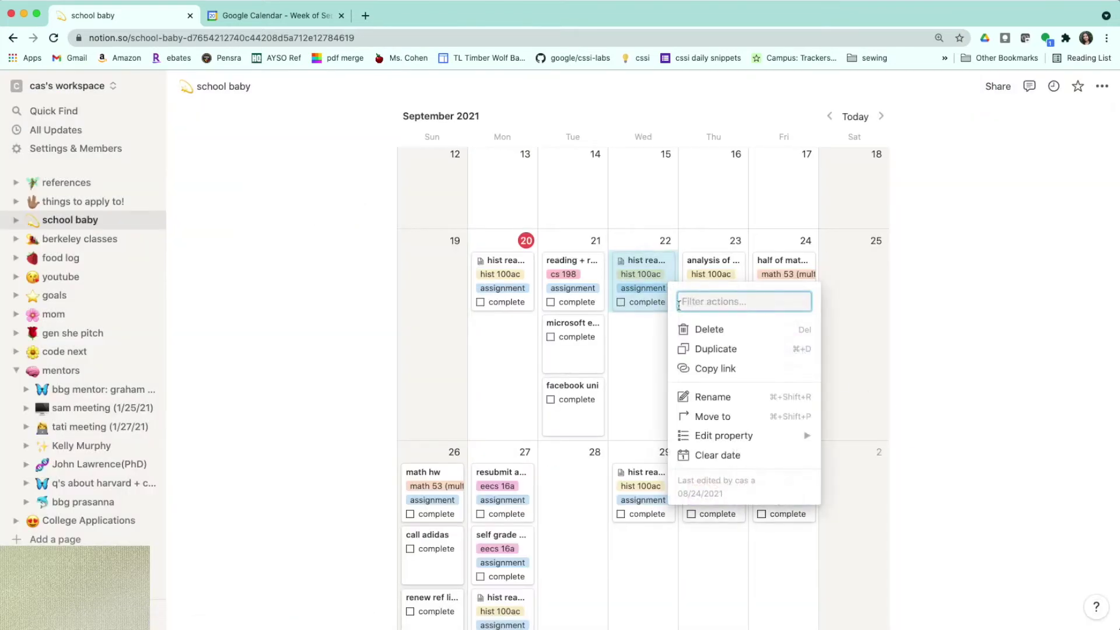
{"action": "left_click", "coordinate": [684, 329]}
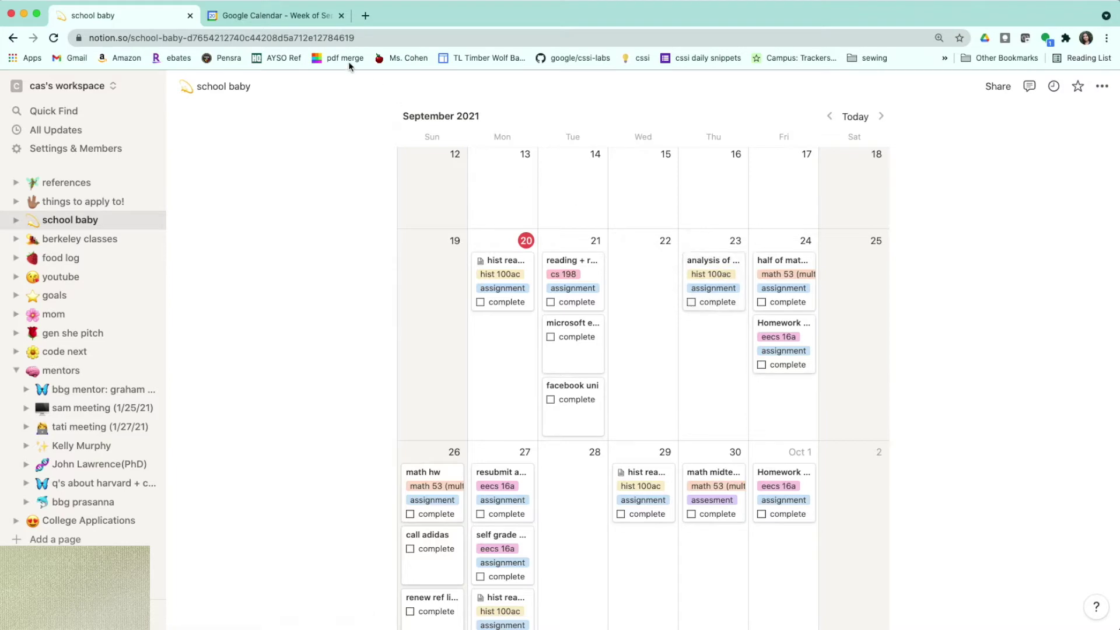
Step: Create an 'edit hist paper' block on Monday, September 20 from 9 to 10pm
{"action": "left_click", "coordinate": [276, 20]}
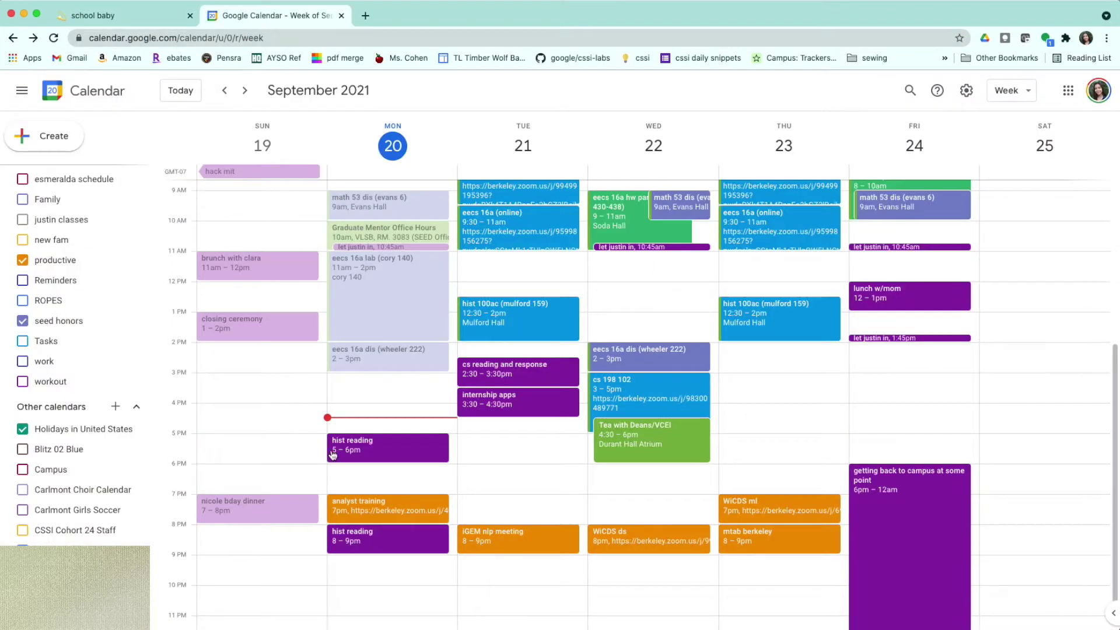
{"action": "scroll", "coordinate": [331, 449], "scroll_direction": "down", "scroll_amount": 1}
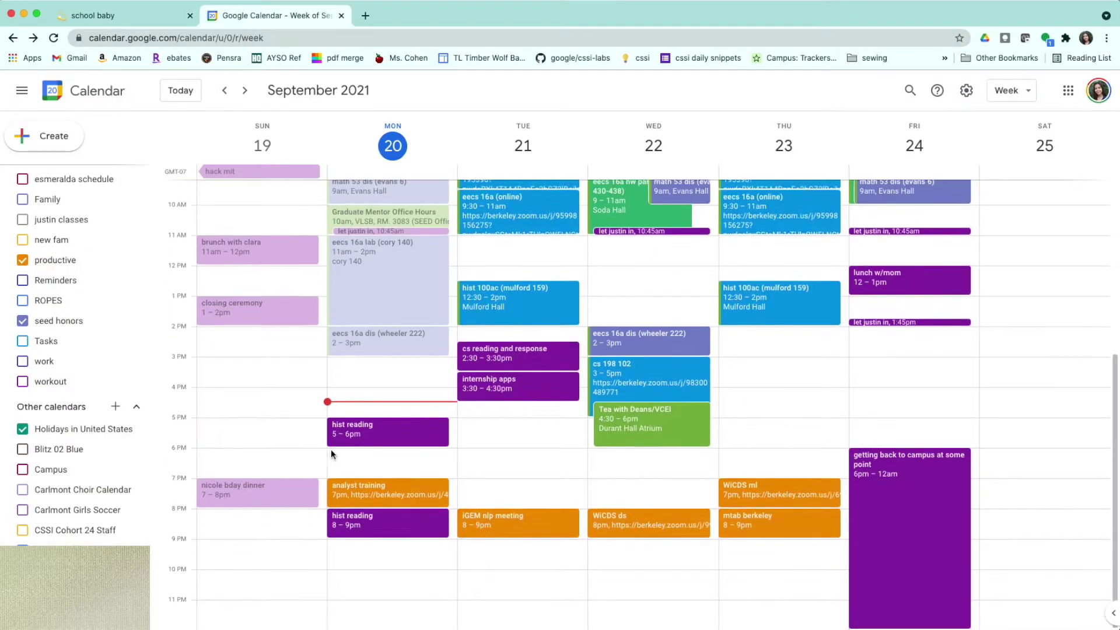
{"action": "left_click", "coordinate": [337, 555]}
{"action": "type", "text": "ed"}
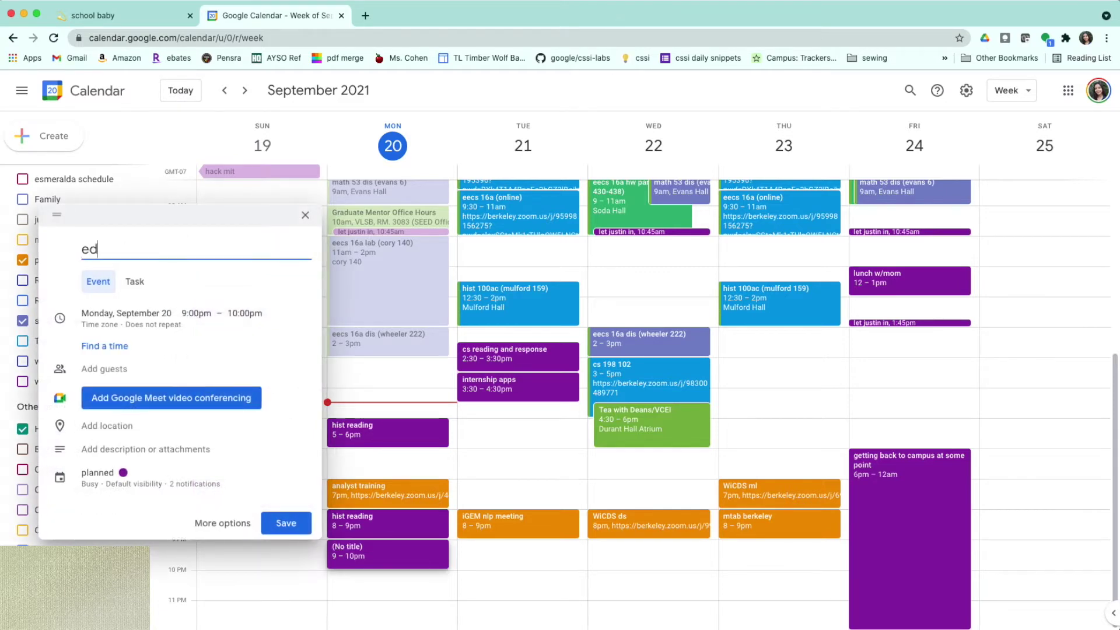
{"action": "type", "text": "it histo"}
{"action": "key", "text": "BackSpace"}
{"action": "type", "text": "paper"}
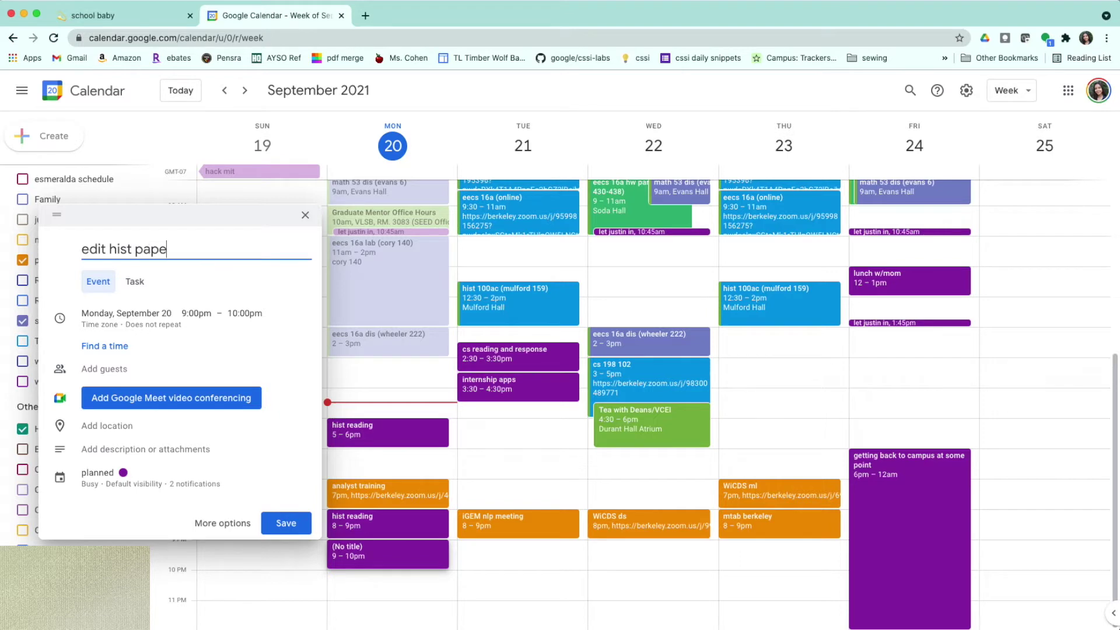
{"action": "left_click", "coordinate": [298, 525]}
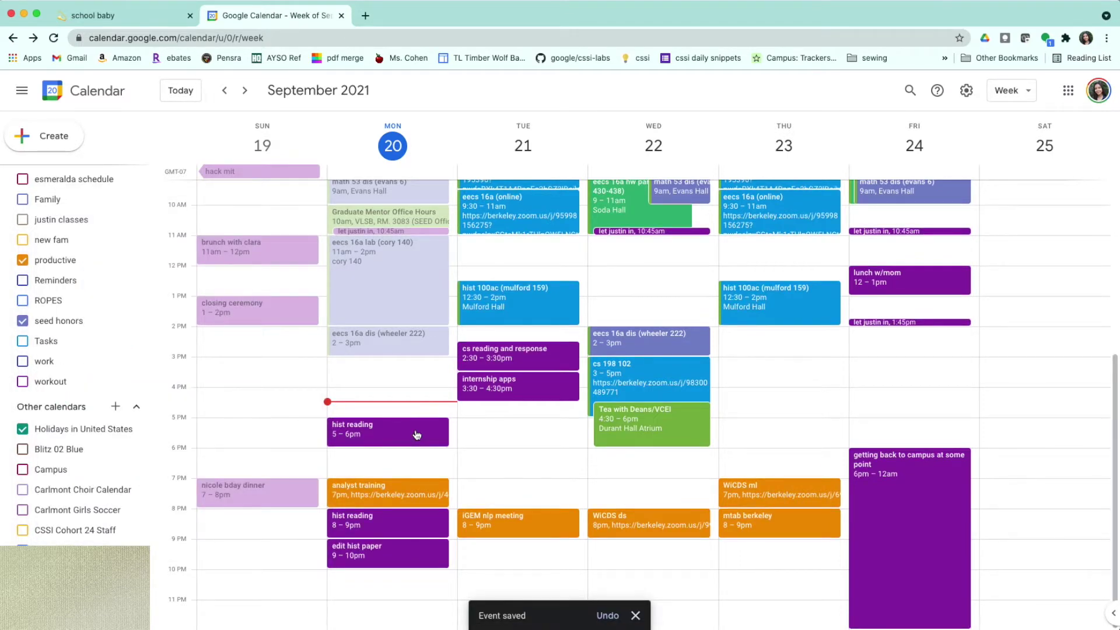
{"action": "scroll", "coordinate": [416, 434], "scroll_direction": "up", "scroll_amount": 2}
{"action": "scroll", "coordinate": [416, 434], "scroll_direction": "down", "scroll_amount": 2}
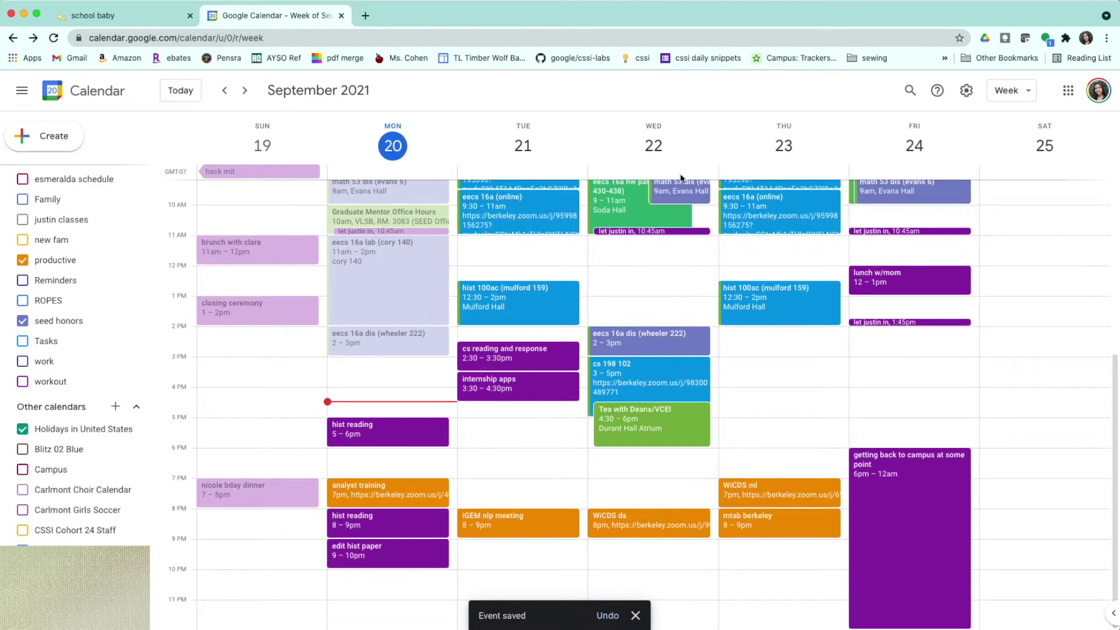
{"action": "scroll", "coordinate": [625, 395], "scroll_direction": "up", "scroll_amount": 2}
{"action": "scroll", "coordinate": [624, 395], "scroll_direction": "down", "scroll_amount": 2}
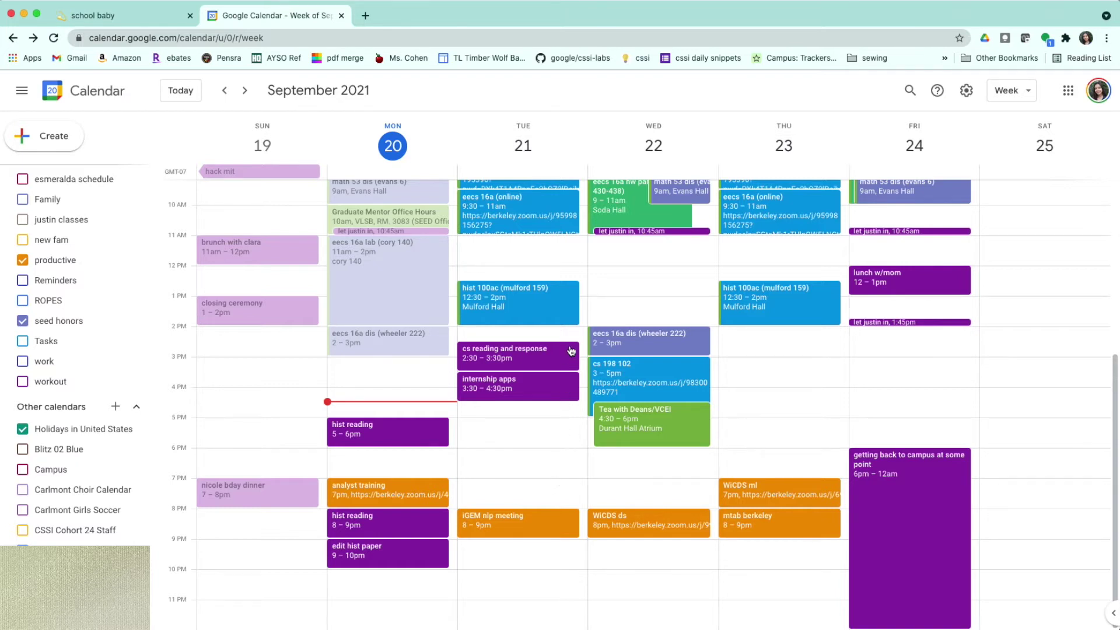
Step: Add a 'print my paper' block on Tuesday from 2 to 2:30pm
{"action": "left_click", "coordinate": [542, 328]}
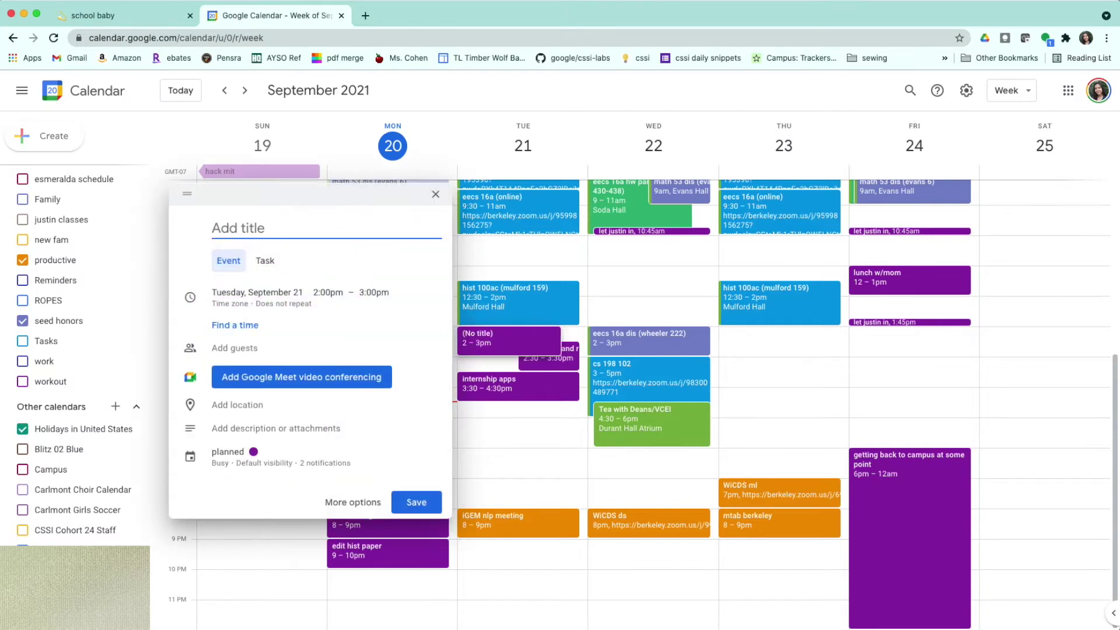
{"action": "type", "text": "print my paper"}
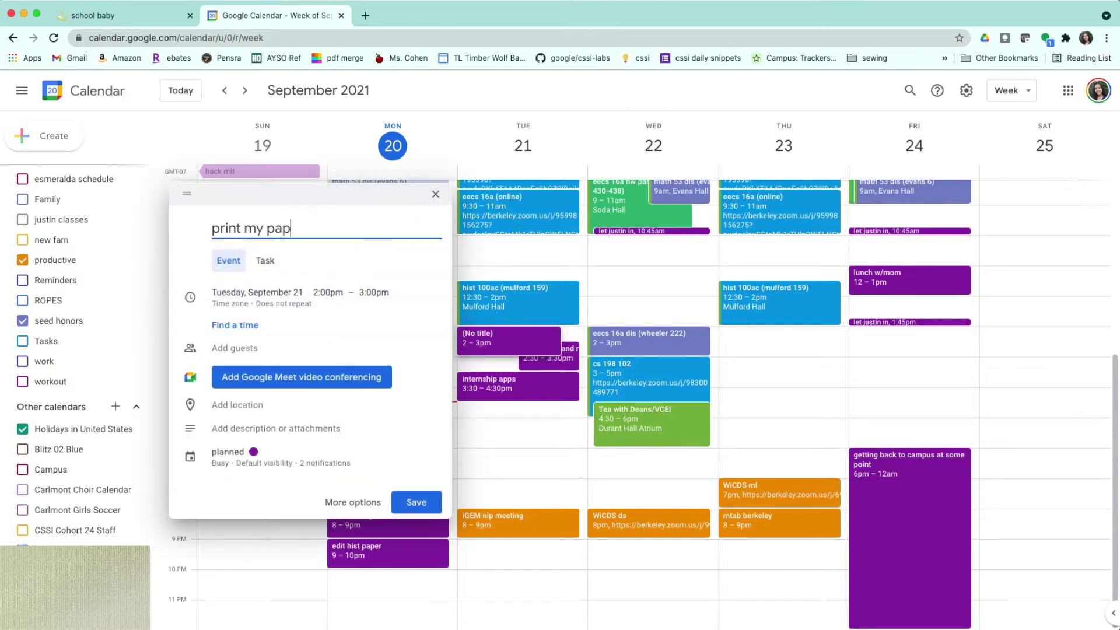
{"action": "left_click", "coordinate": [415, 502]}
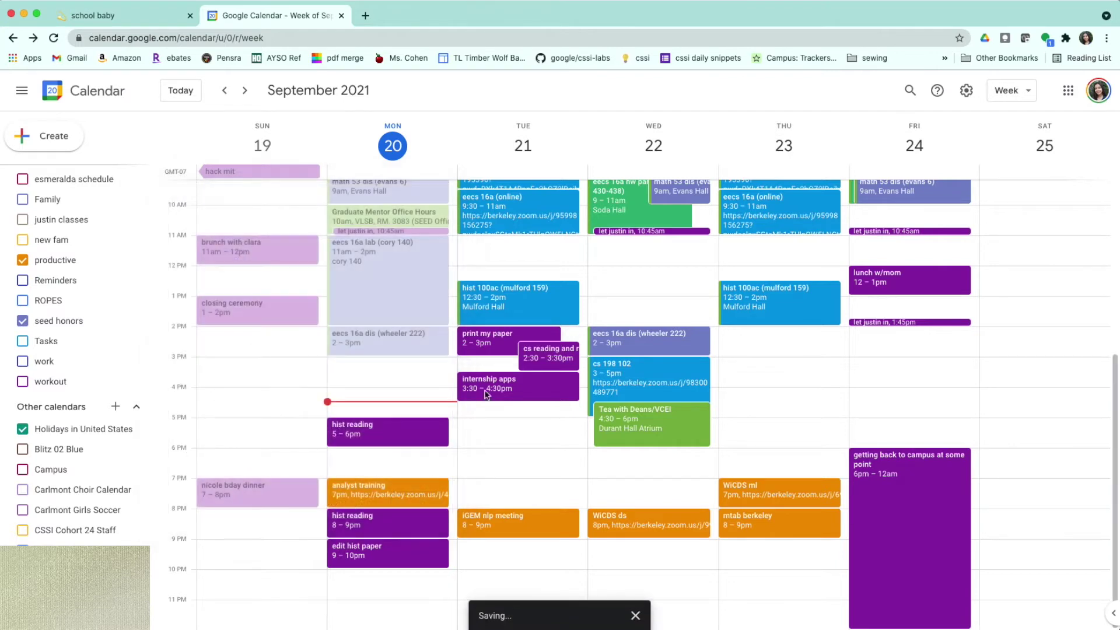
{"action": "left_click_drag", "start_coordinate": [498, 353], "coordinate": [494, 337]}
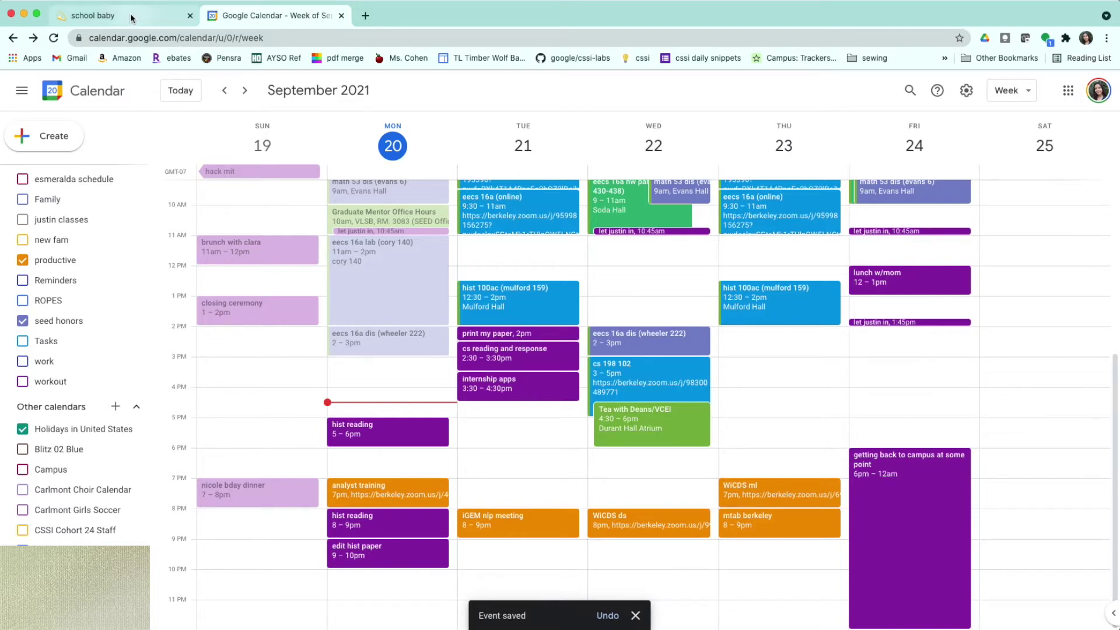
Step: Add a 'final edits of paper' block on Tuesday from 4:30 to 5:30pm
{"action": "left_click", "coordinate": [464, 418]}
{"action": "type", "text": "f"}
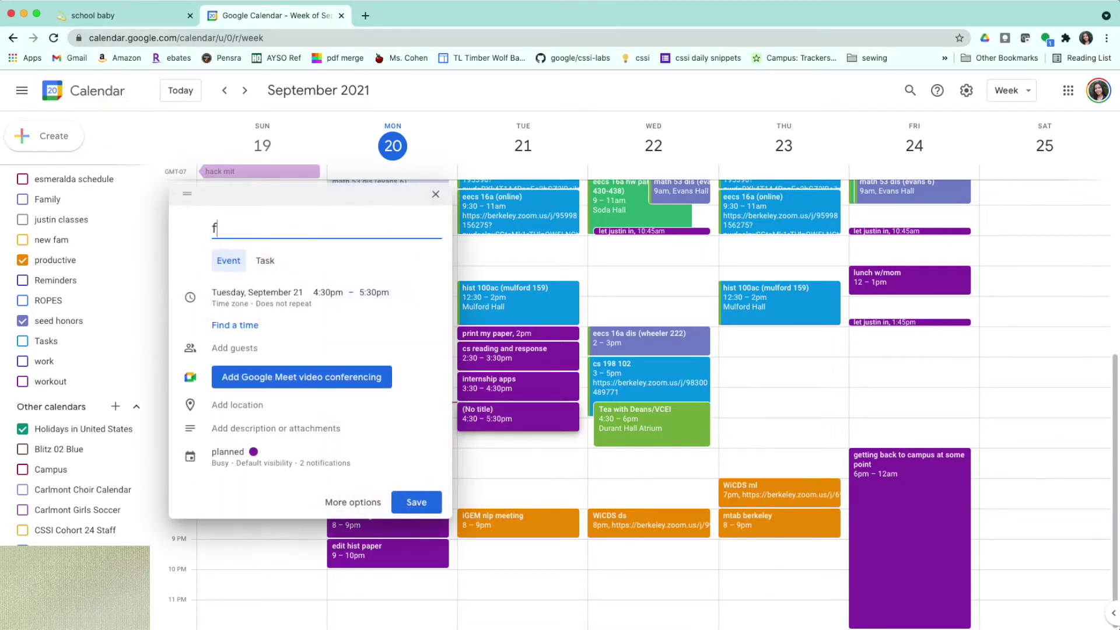
{"action": "type", "text": "inal edits of paper"}
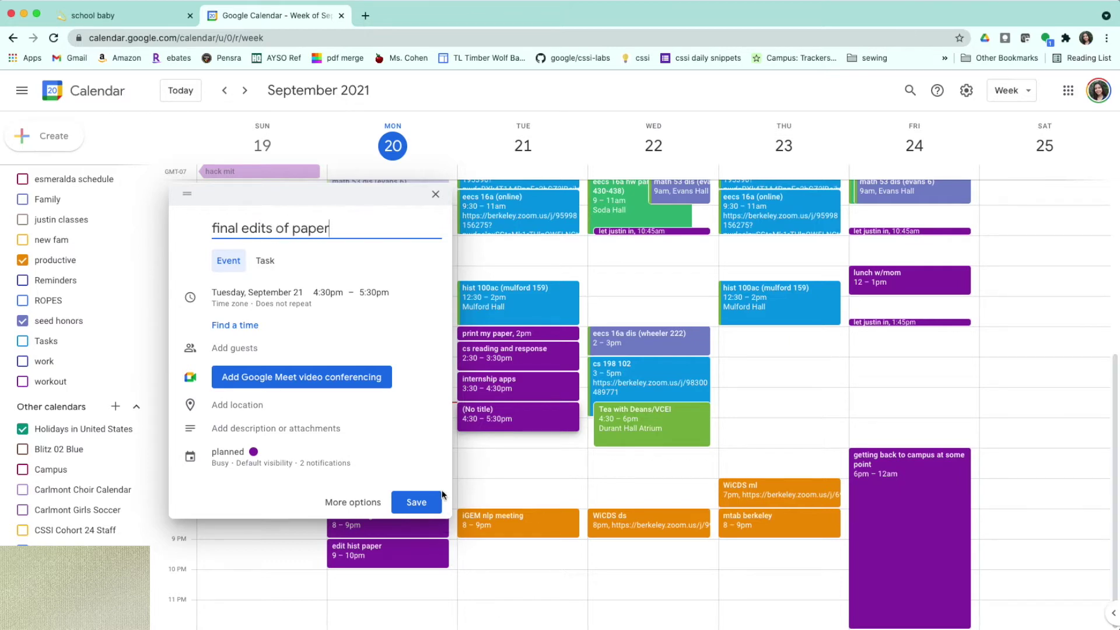
{"action": "left_click", "coordinate": [431, 500]}
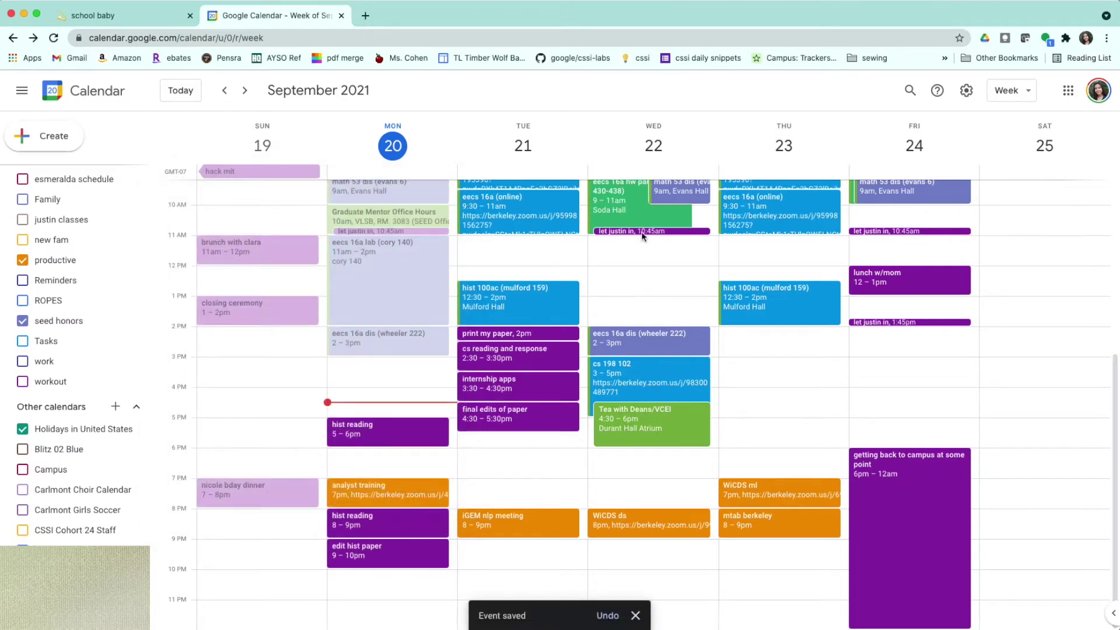
{"action": "left_click", "coordinate": [121, 17]}
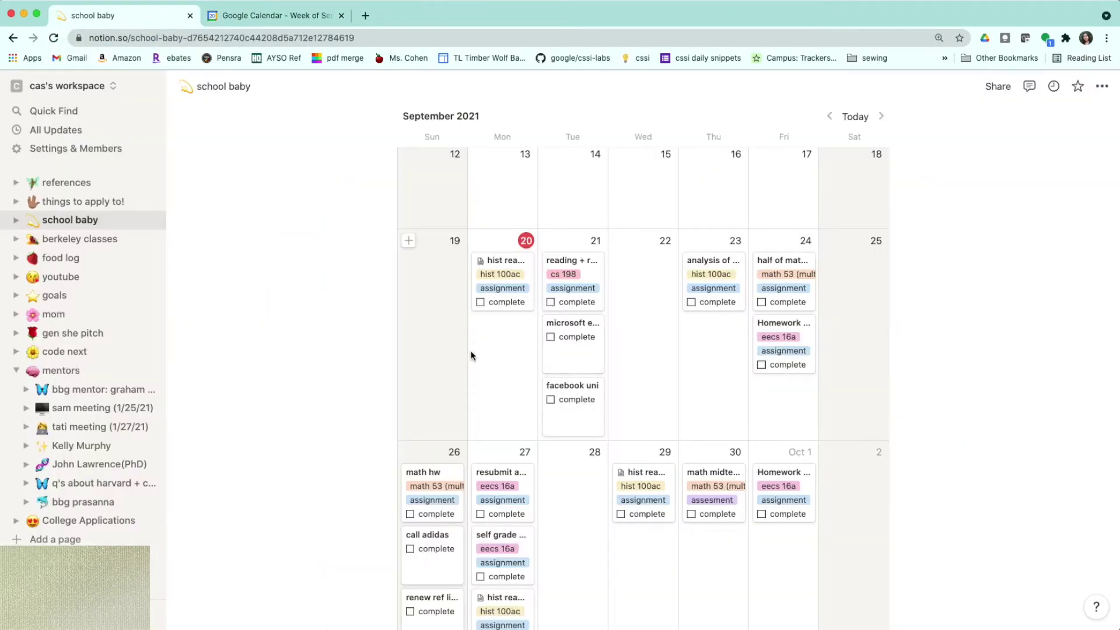
Step: Add a 'print paper for hist' card on September 22, tagged hist 100ac and assesment
{"action": "left_click", "coordinate": [624, 243]}
{"action": "type", "text": "pri"}
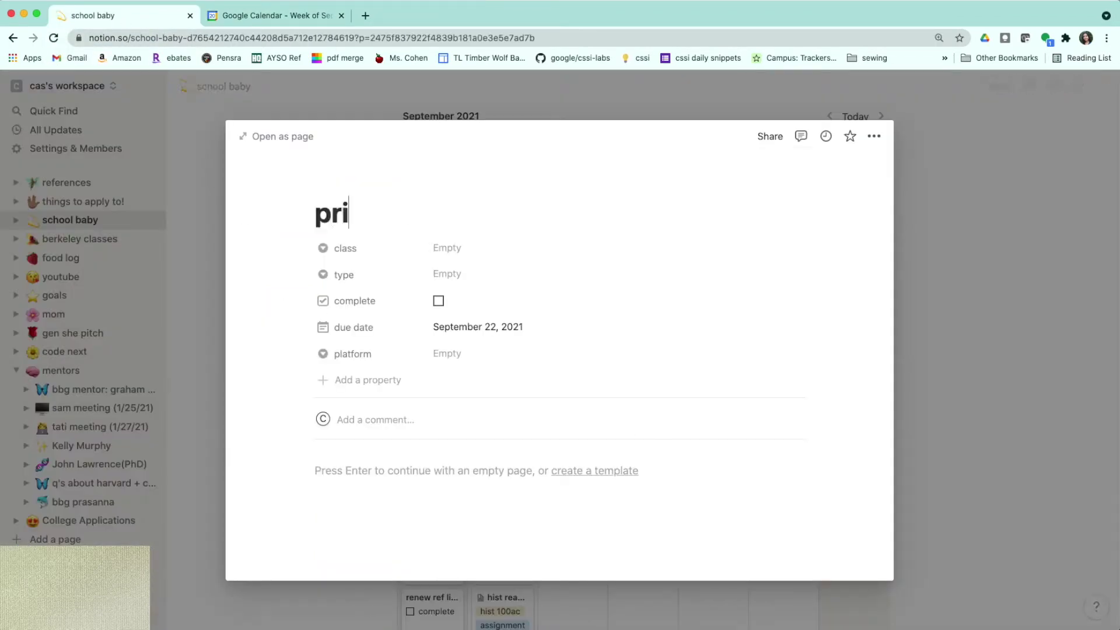
{"action": "type", "text": "nt paper fo"}
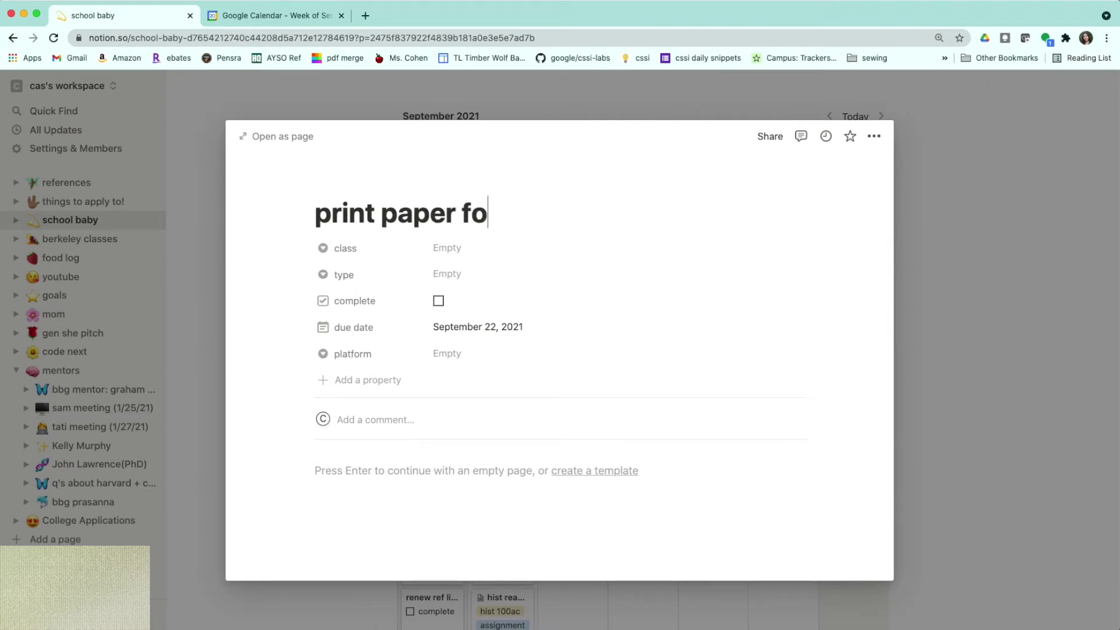
{"action": "type", "text": "r hist"}
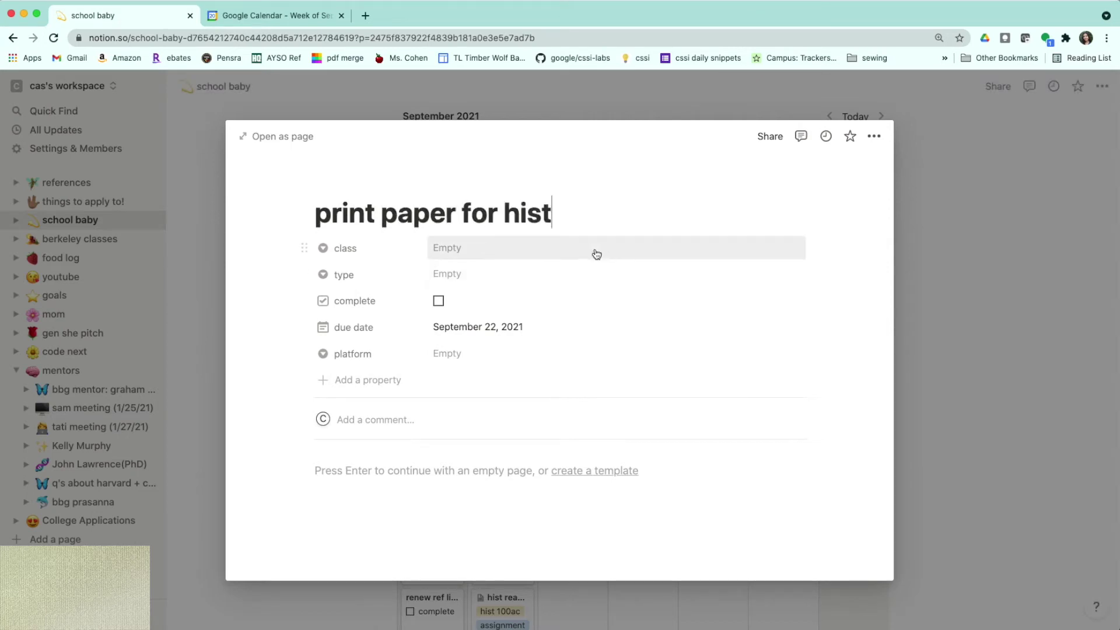
{"action": "left_click", "coordinate": [595, 251]}
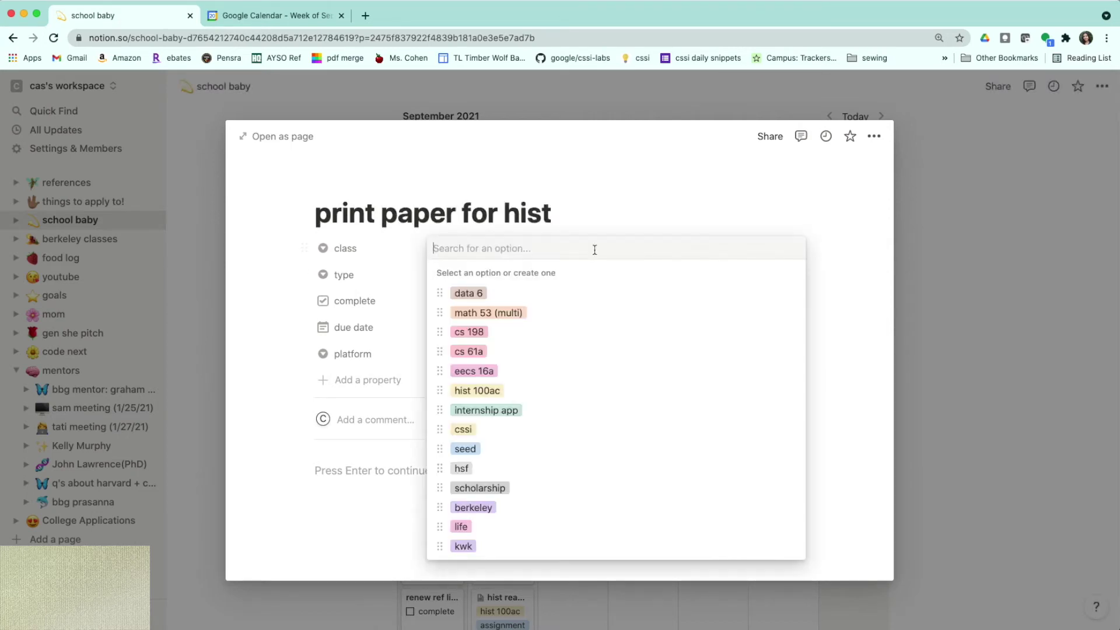
{"action": "left_click", "coordinate": [501, 390]}
{"action": "left_click", "coordinate": [472, 278]}
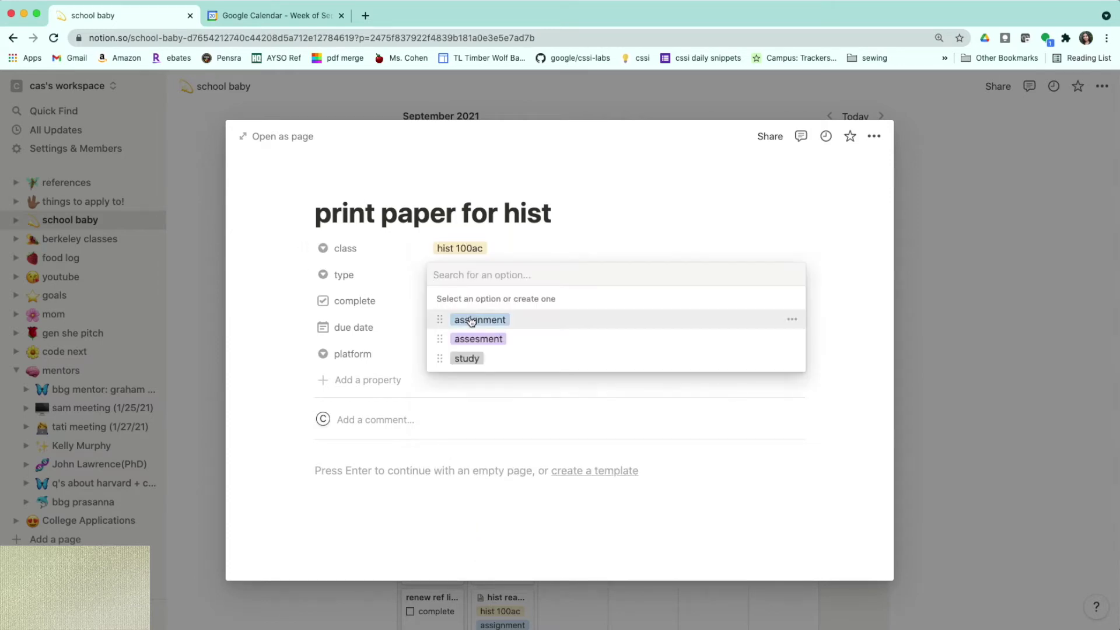
{"action": "left_click", "coordinate": [469, 339]}
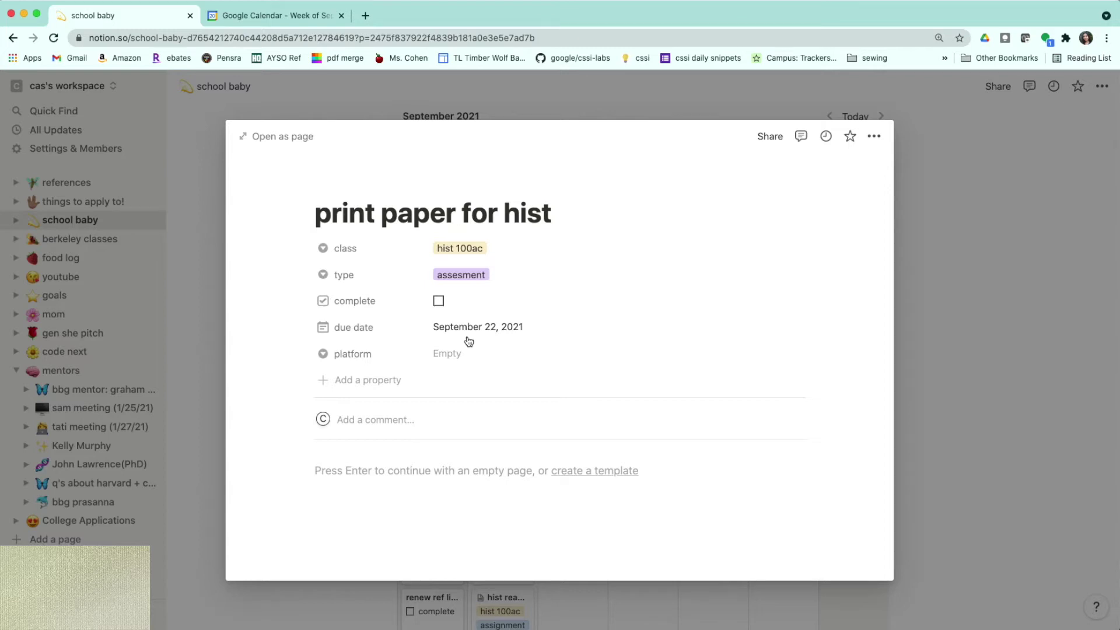
{"action": "left_click", "coordinate": [975, 251]}
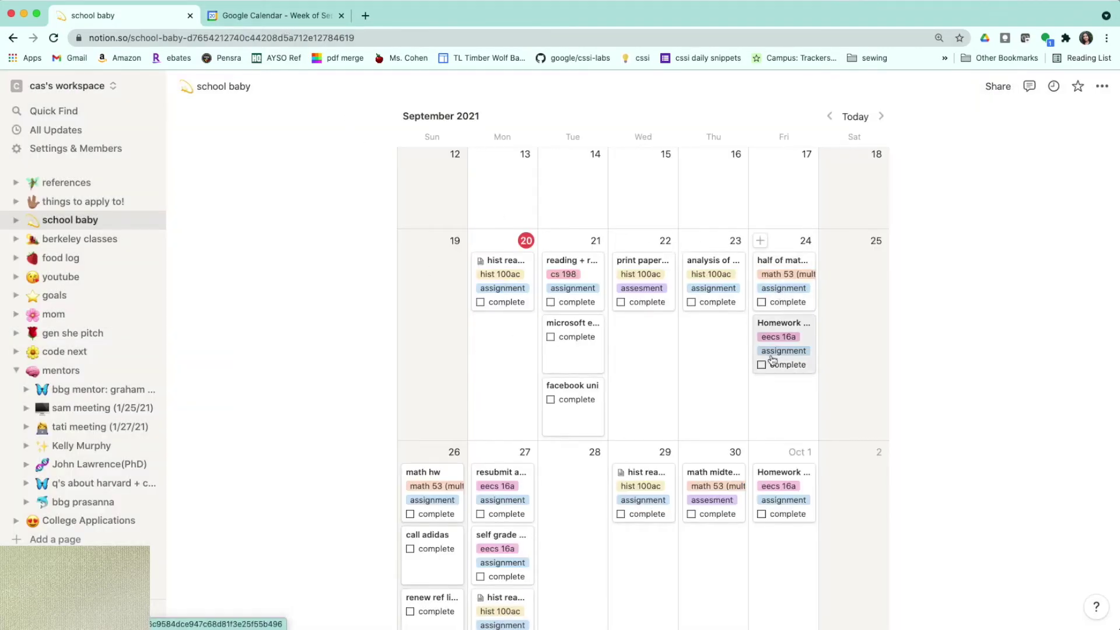
Step: Add a 'math quiz' card on September 24, tagged math 53 (multi) and assesment
{"action": "left_click", "coordinate": [760, 240]}
{"action": "type", "text": "math"}
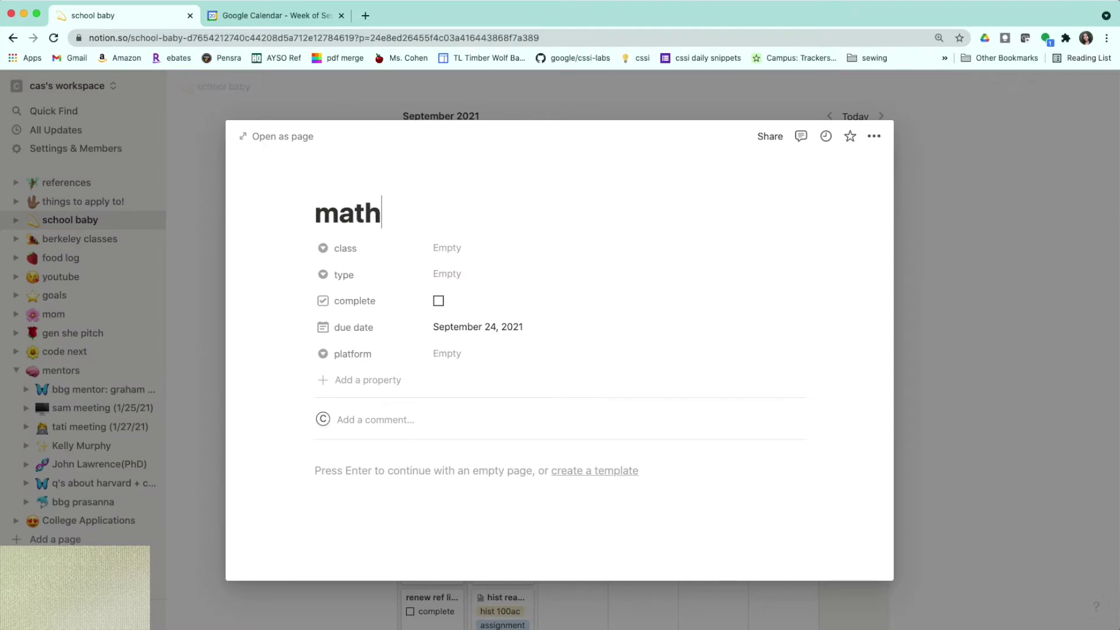
{"action": "type", "text": " quiz"}
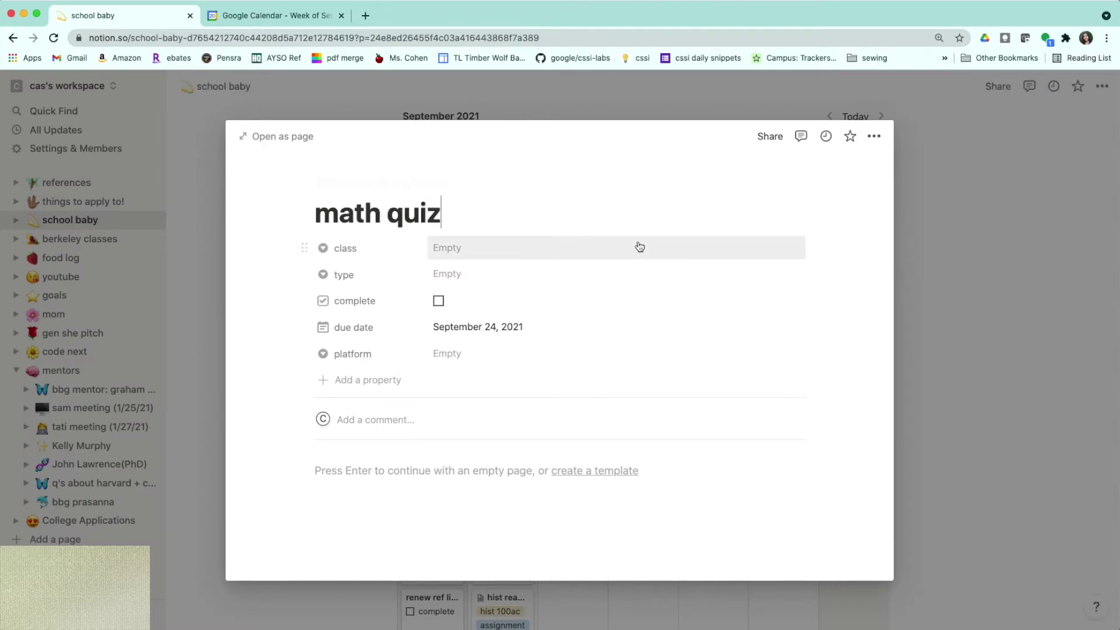
{"action": "left_click", "coordinate": [640, 246]}
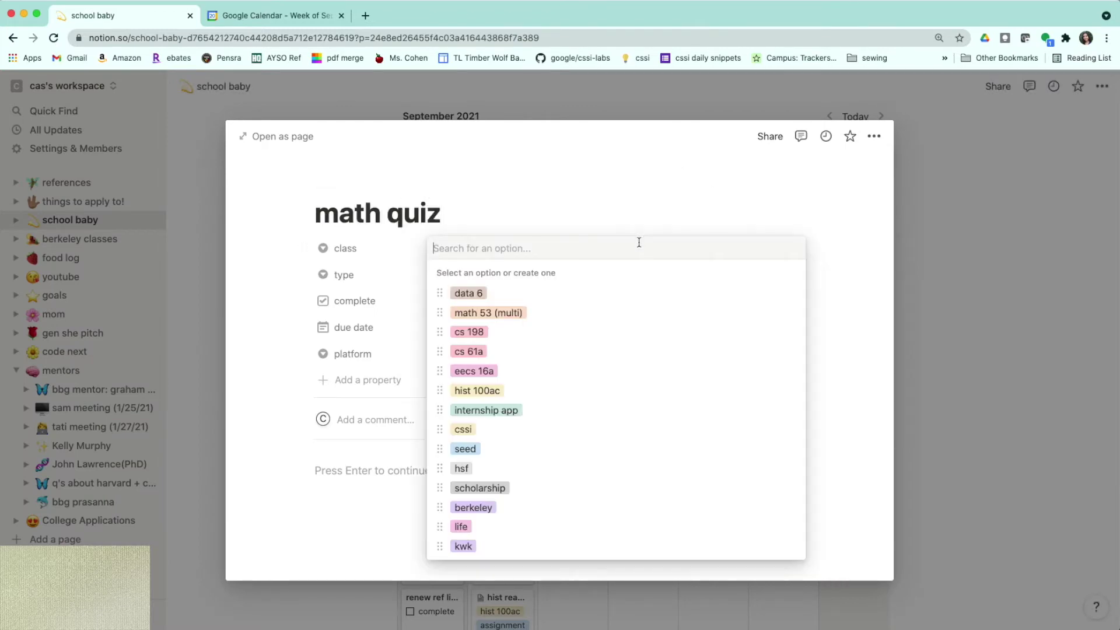
{"action": "left_click", "coordinate": [594, 318]}
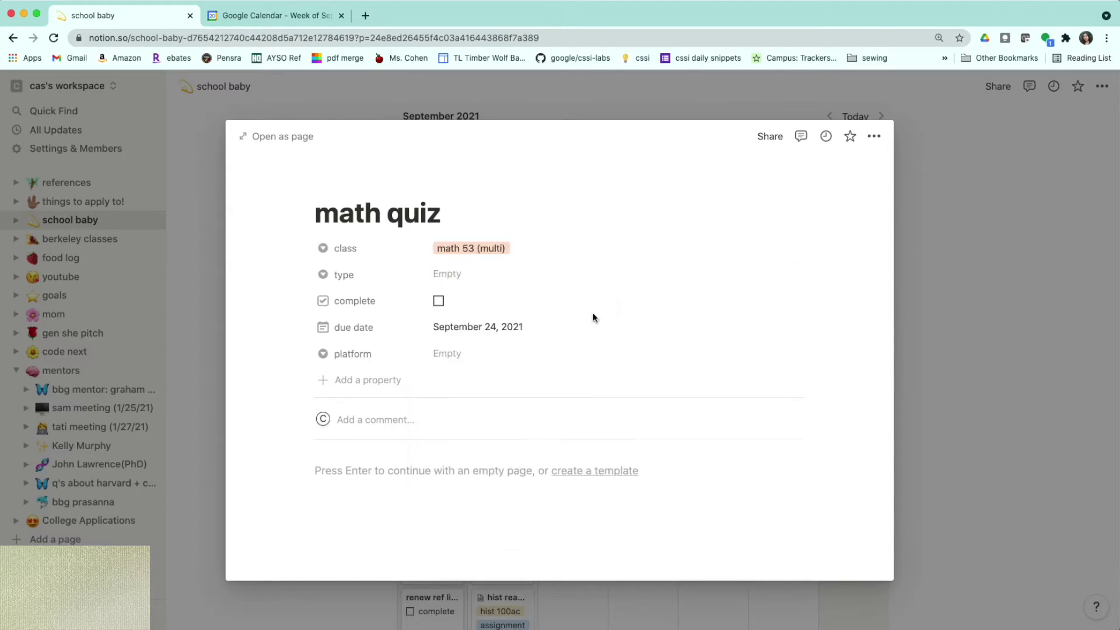
{"action": "left_click", "coordinate": [554, 275]}
{"action": "left_click", "coordinate": [503, 337]}
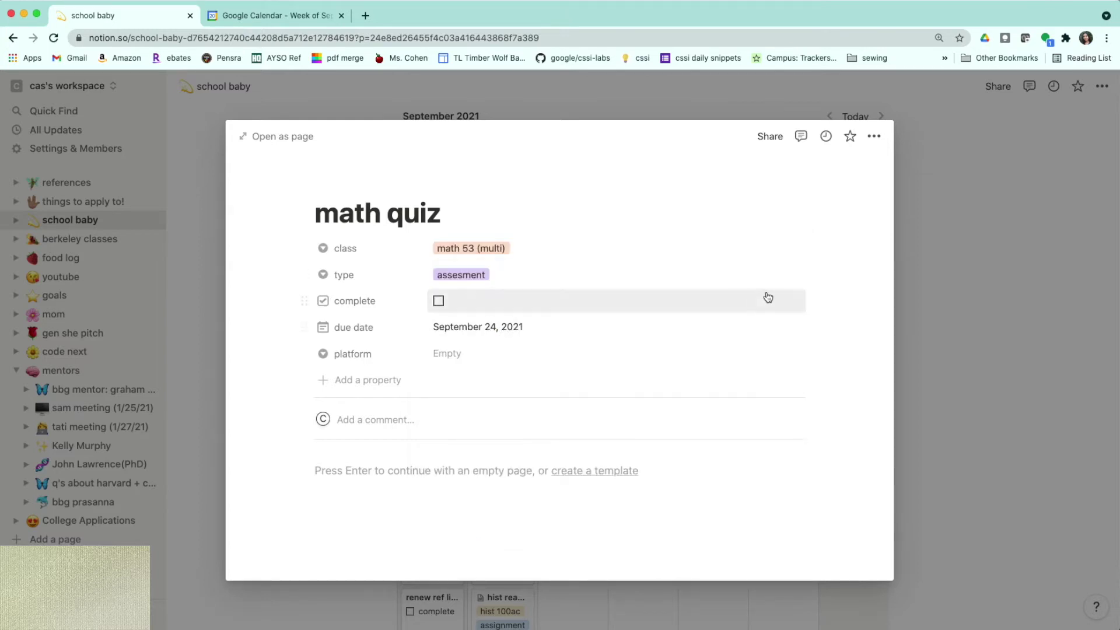
{"action": "left_click", "coordinate": [967, 239]}
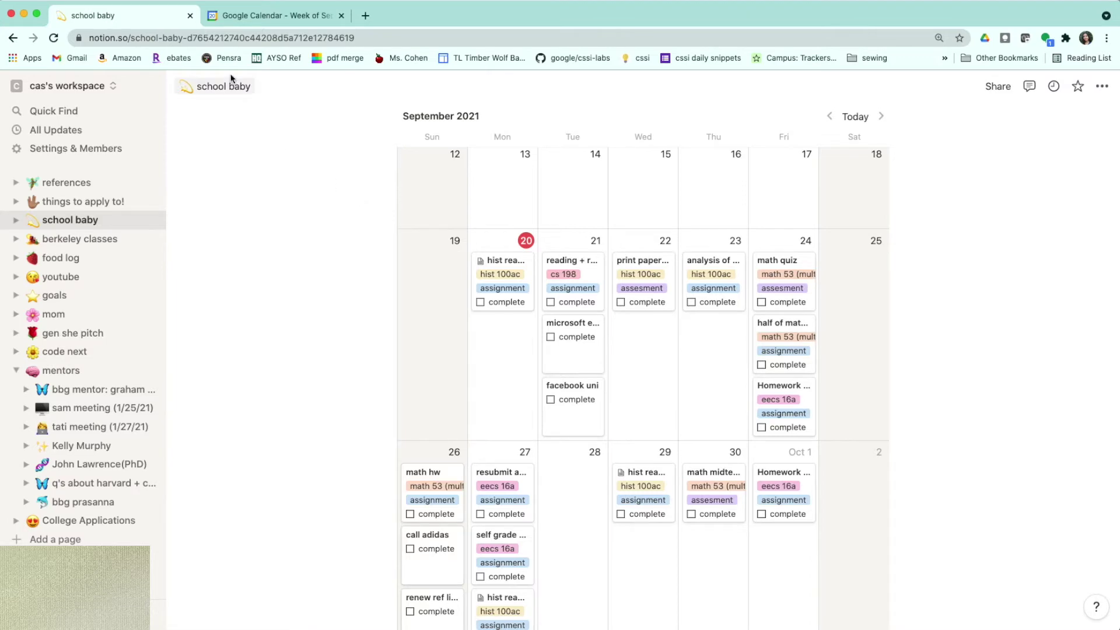
Step: Add 'math hw' blocks on Tuesday at 5:30–6:30pm and 9–10pm
{"action": "left_click", "coordinate": [256, 18]}
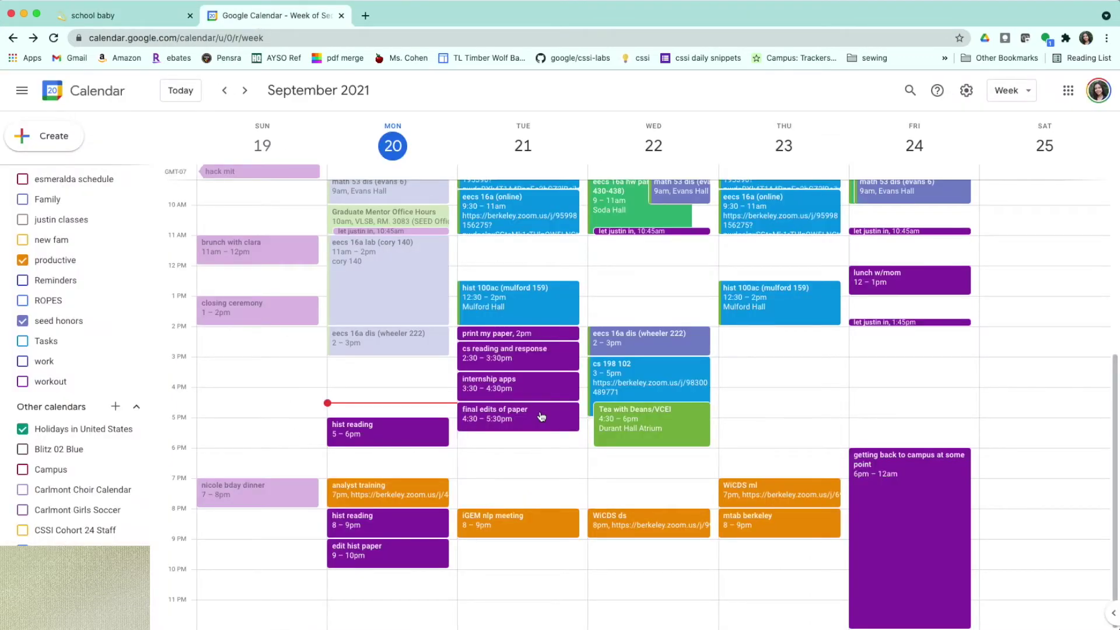
{"action": "left_click", "coordinate": [523, 440]}
{"action": "type", "text": "ma"}
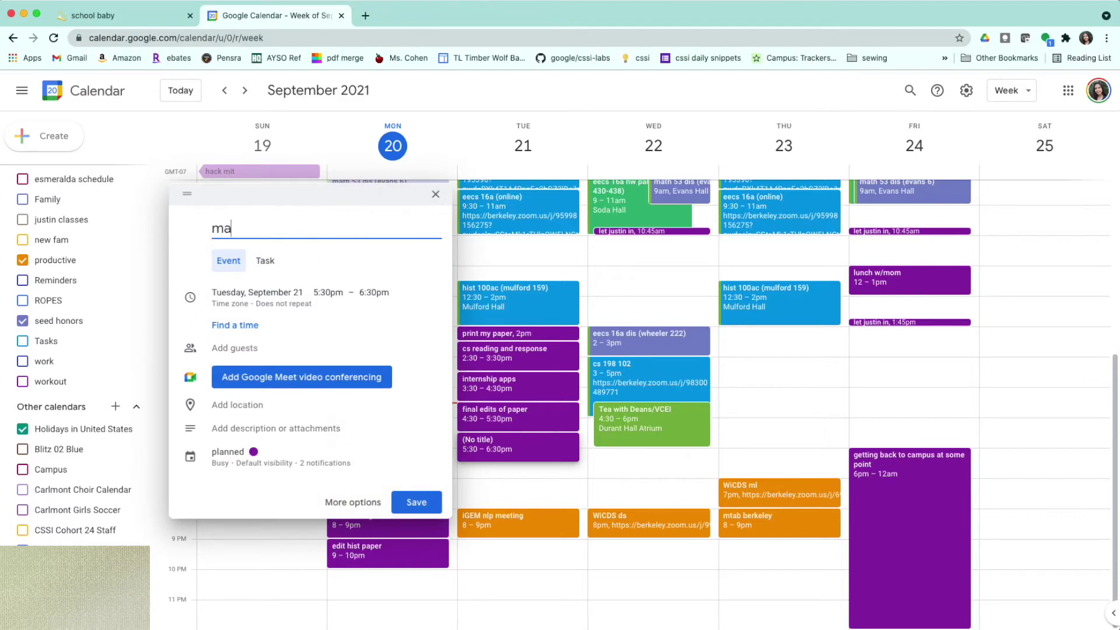
{"action": "type", "text": "th hw"}
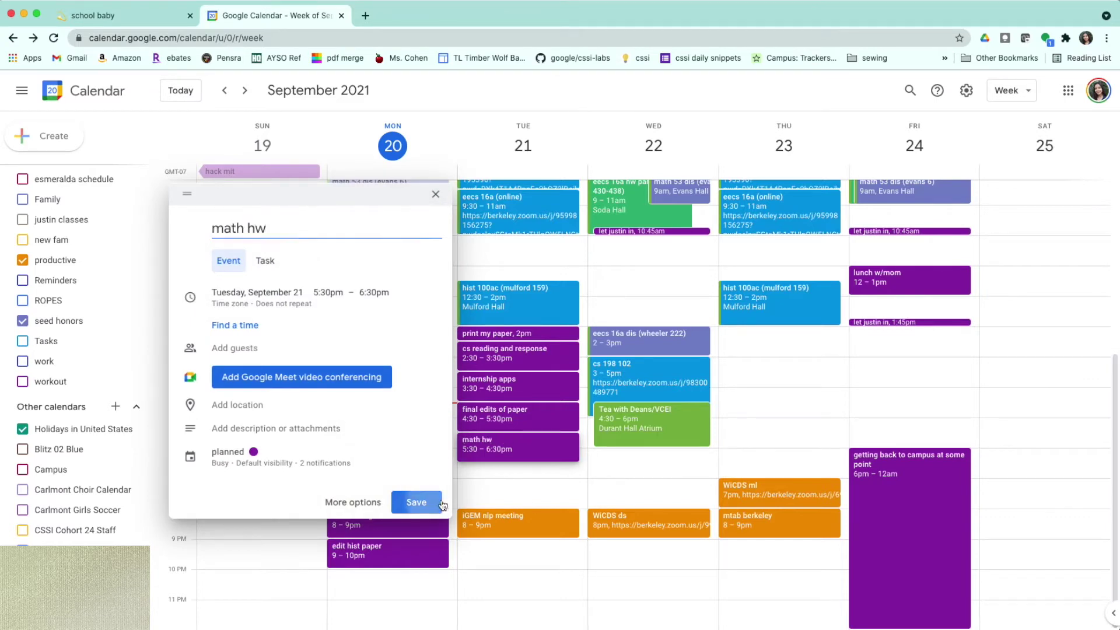
{"action": "left_click", "coordinate": [434, 503]}
{"action": "left_click", "coordinate": [482, 552]}
{"action": "type", "text": "math hw"}
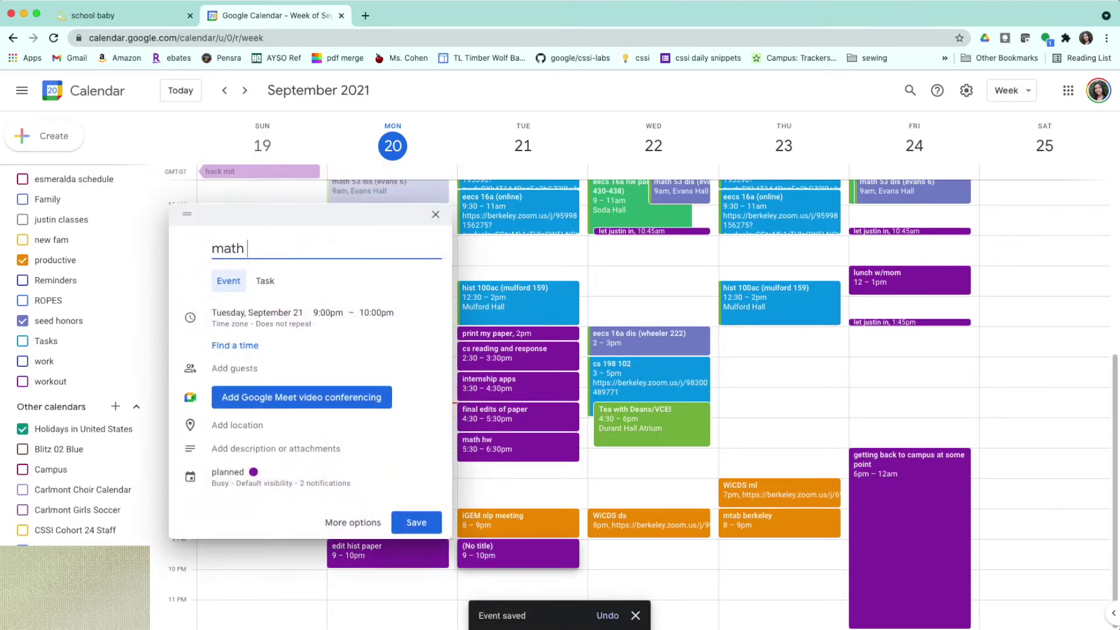
{"action": "left_click", "coordinate": [431, 524]}
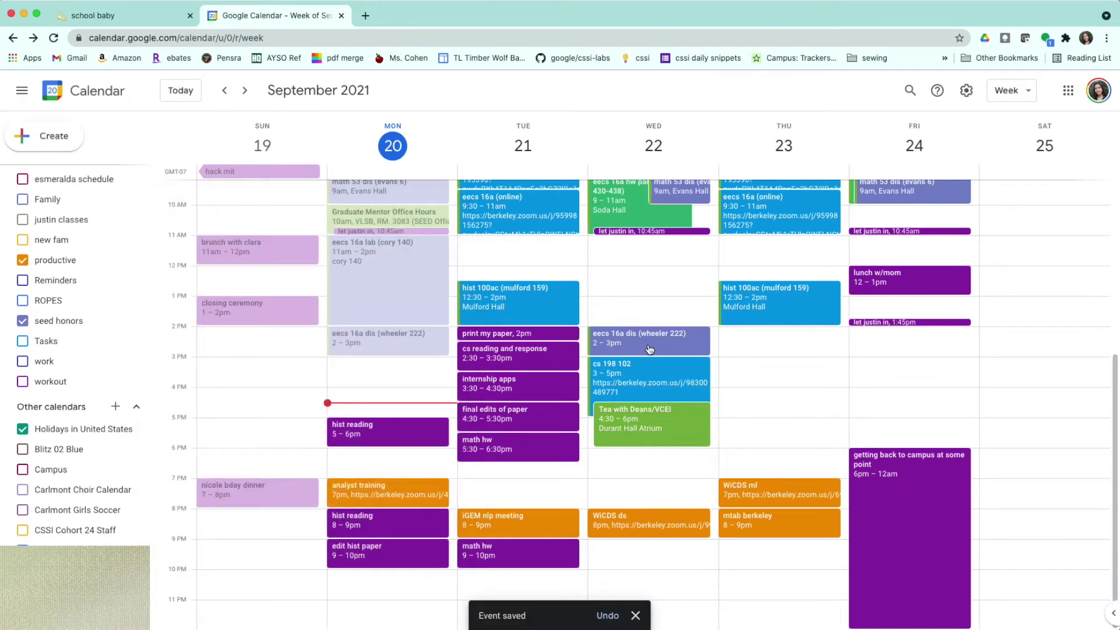
Step: Add a 'math hw' block on Wednesday from 10:30am to 12pm
{"action": "scroll", "coordinate": [668, 249], "scroll_direction": "up", "scroll_amount": 1}
{"action": "scroll", "coordinate": [667, 247], "scroll_direction": "up", "scroll_amount": 2}
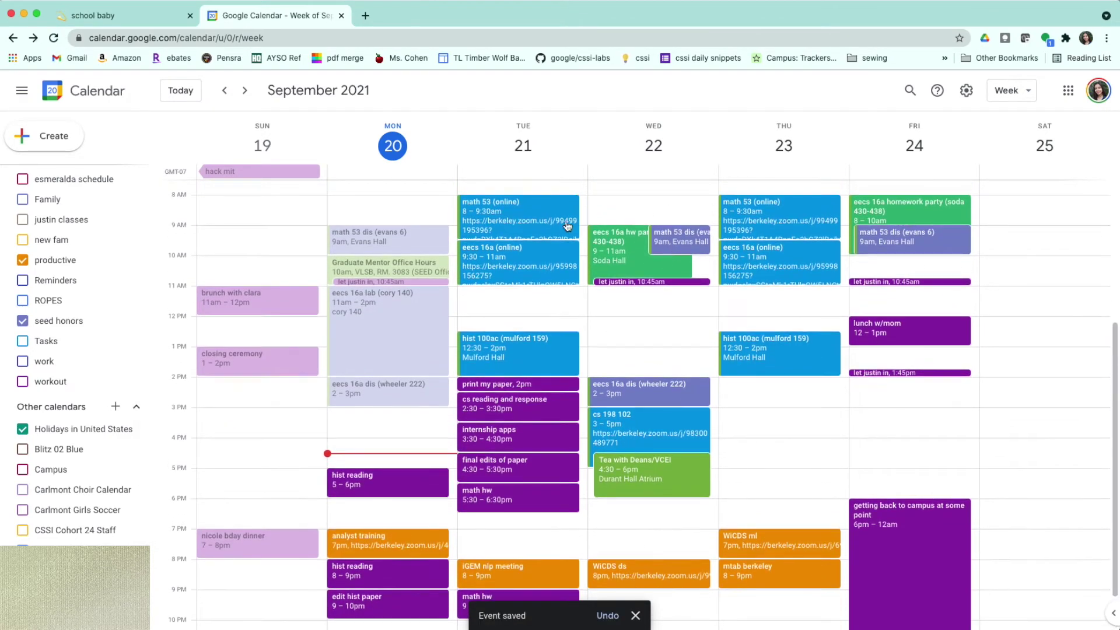
{"action": "left_click", "coordinate": [711, 272]}
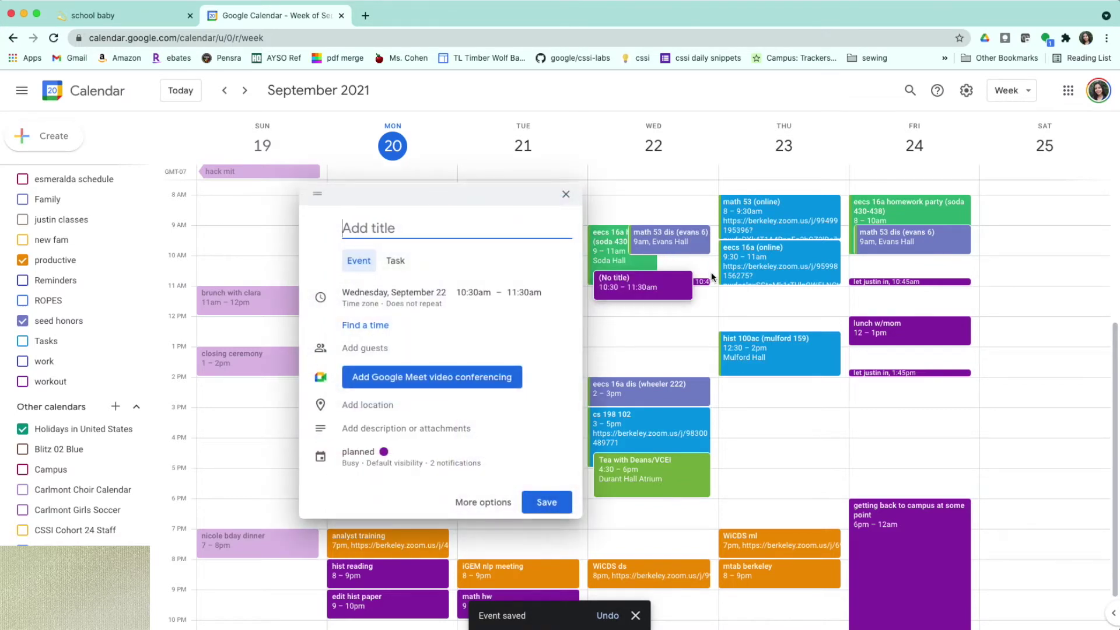
{"action": "type", "text": "math hw"}
{"action": "left_click", "coordinate": [545, 501]}
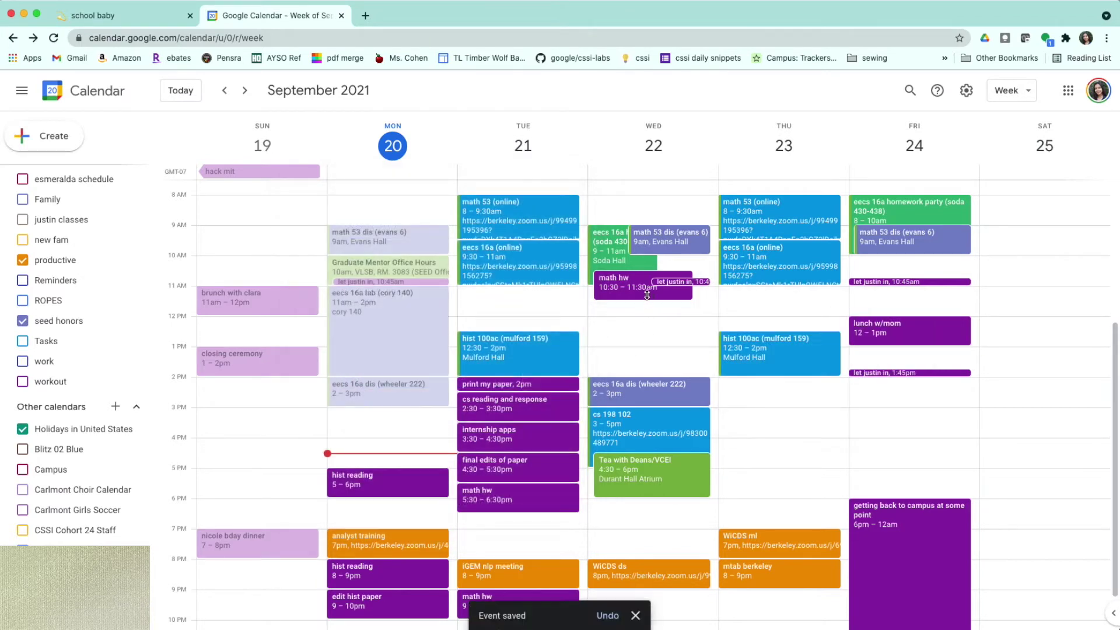
{"action": "mouse_move", "coordinate": [646, 298]}
{"action": "left_mouse_down"}
{"action": "mouse_move", "coordinate": [645, 327]}
{"action": "mouse_move", "coordinate": [643, 313]}
{"action": "left_mouse_up"}
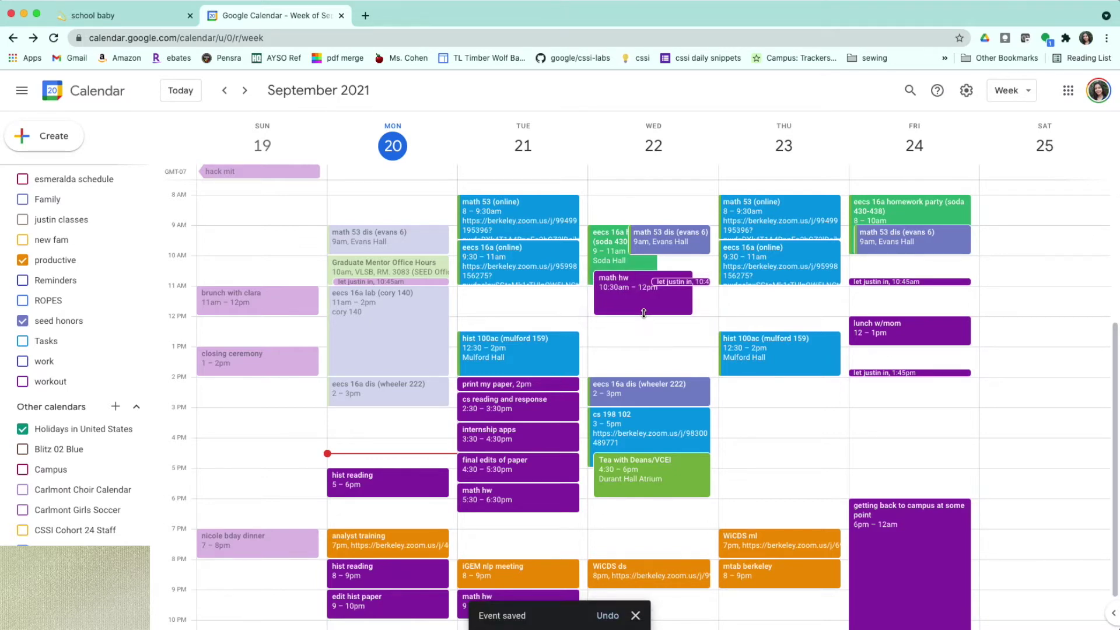
{"action": "scroll", "coordinate": [644, 313], "scroll_direction": "down", "scroll_amount": 2}
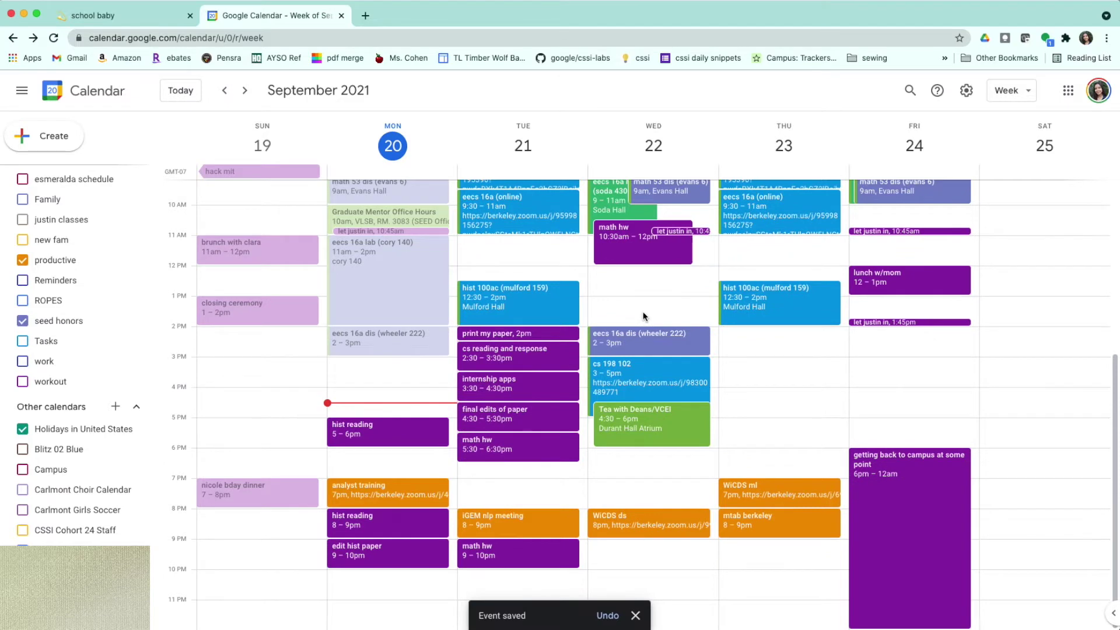
{"action": "left_click", "coordinate": [224, 90]}
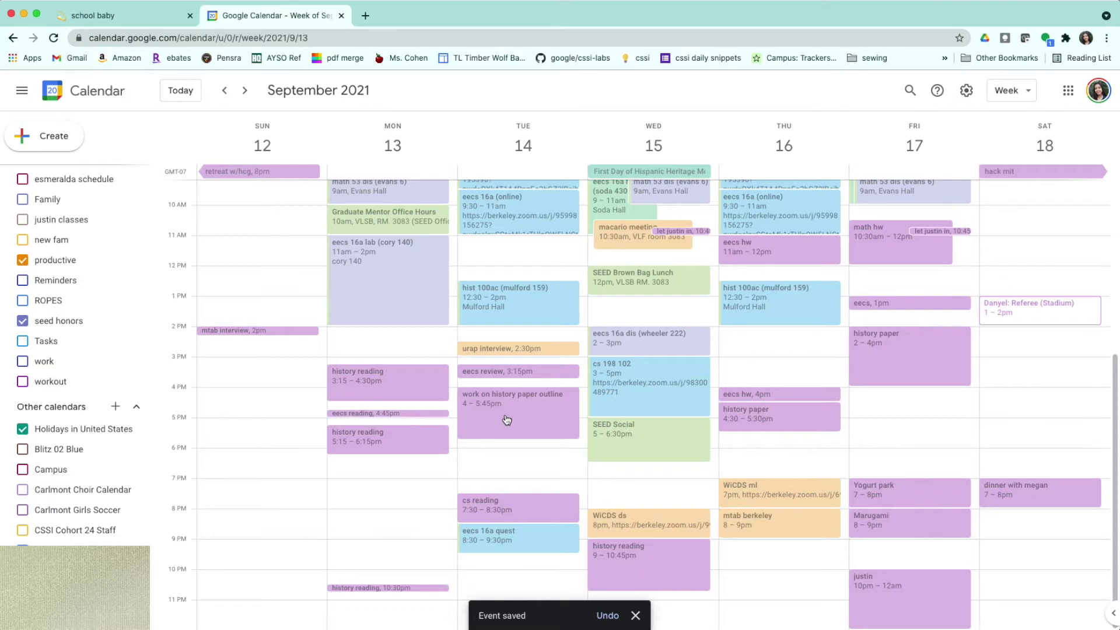
Step: Browse back through the weeks of September 12 and 5, then return to September 20
{"action": "scroll", "coordinate": [546, 257], "scroll_direction": "up", "scroll_amount": 2}
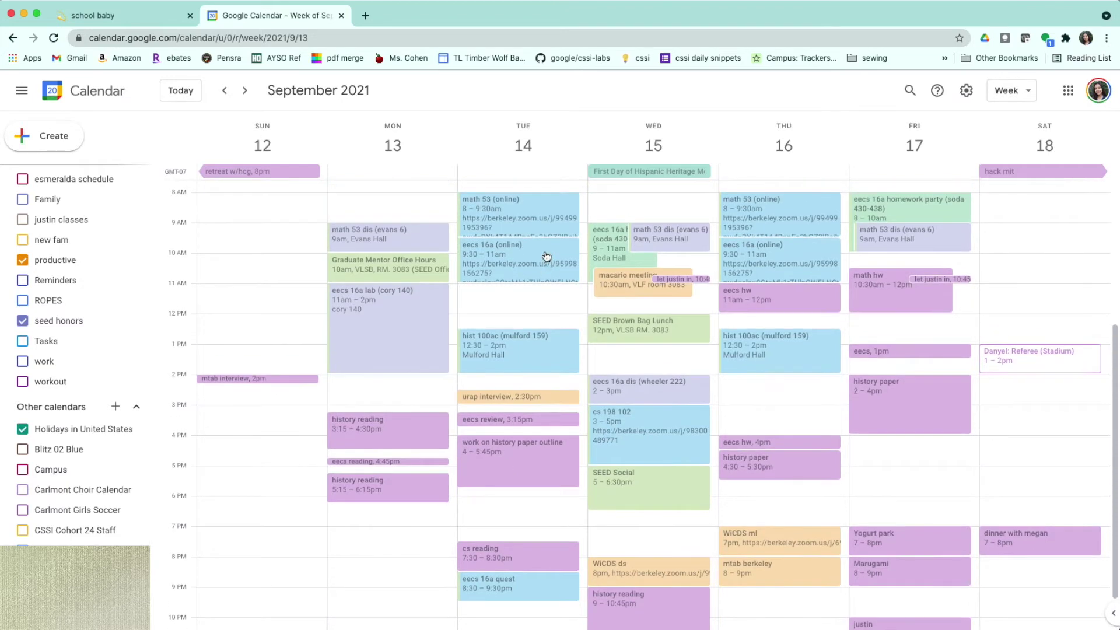
{"action": "scroll", "coordinate": [546, 257], "scroll_direction": "down", "scroll_amount": 2}
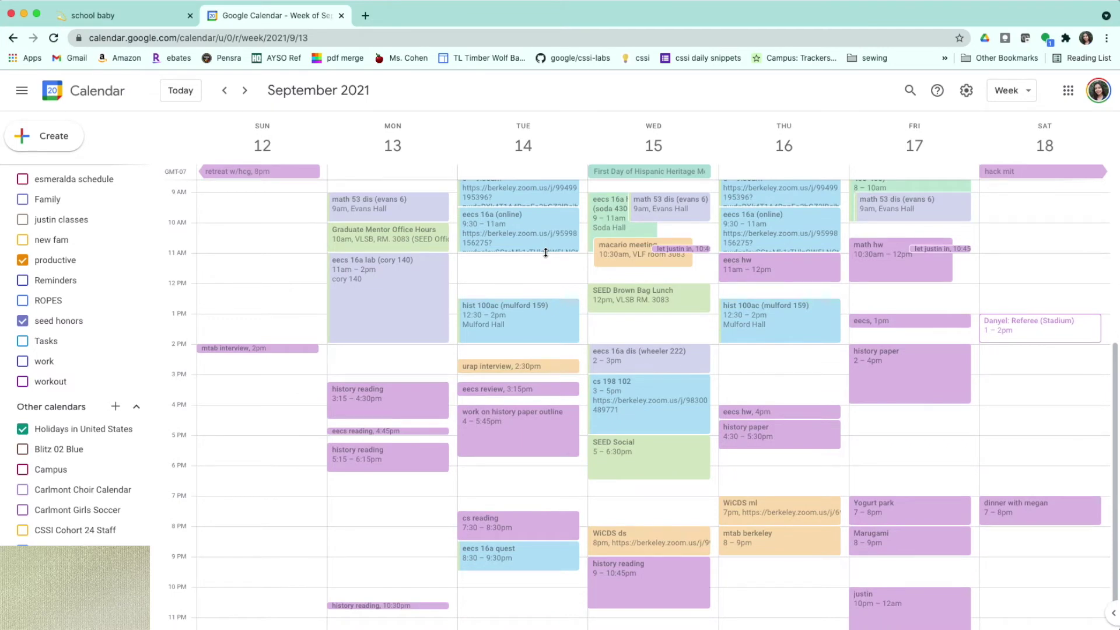
{"action": "scroll", "coordinate": [545, 252], "scroll_direction": "up", "scroll_amount": 2}
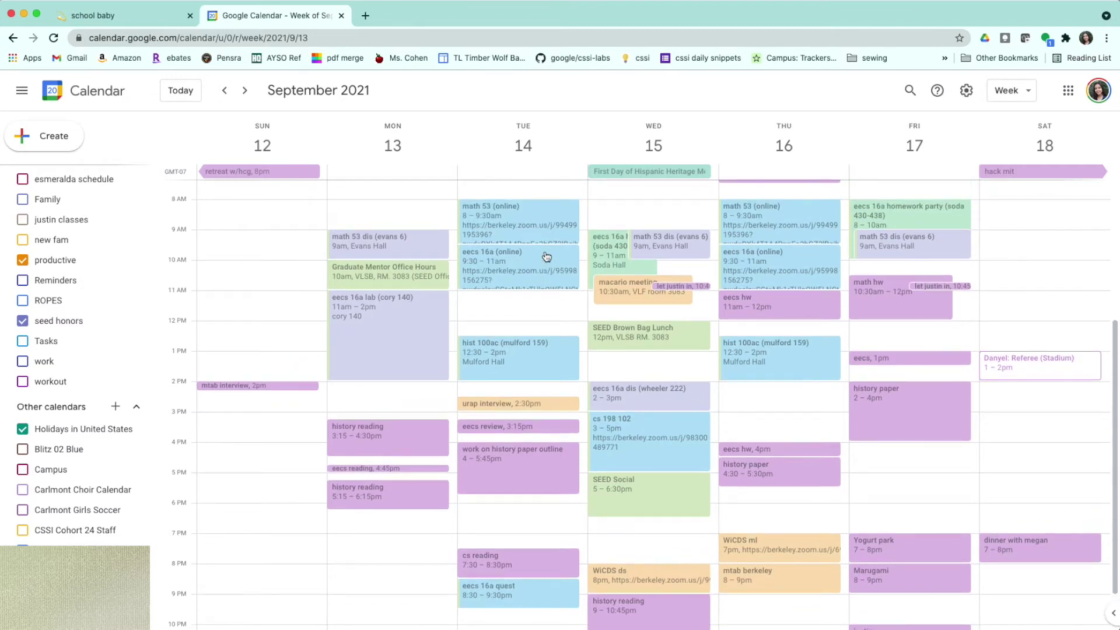
{"action": "scroll", "coordinate": [545, 257], "scroll_direction": "down", "scroll_amount": 3}
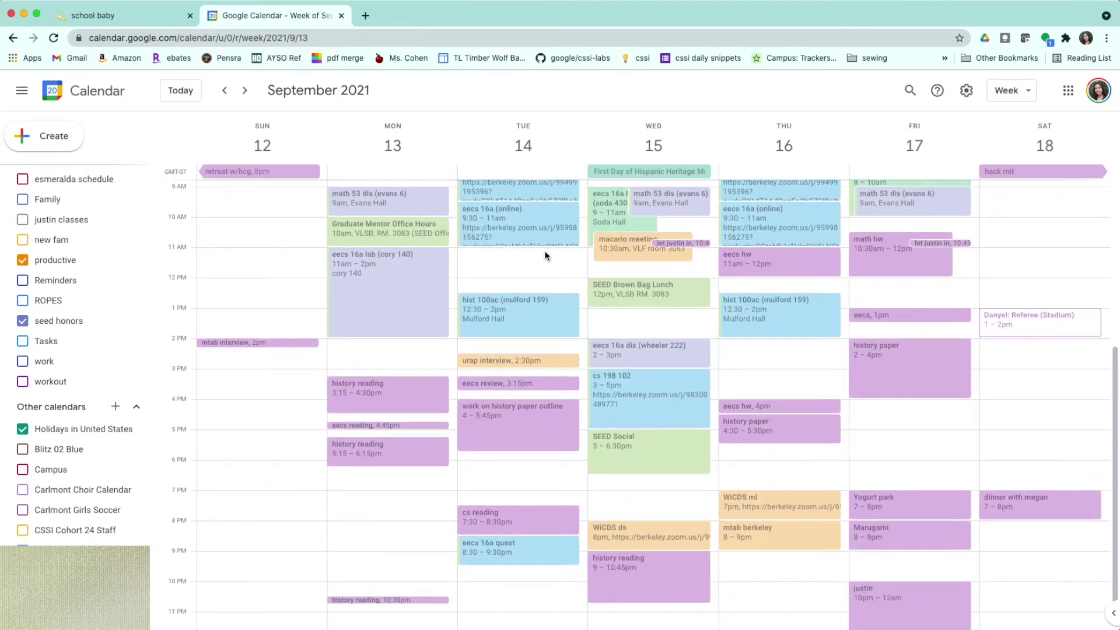
{"action": "scroll", "coordinate": [545, 255], "scroll_direction": "up", "scroll_amount": 2}
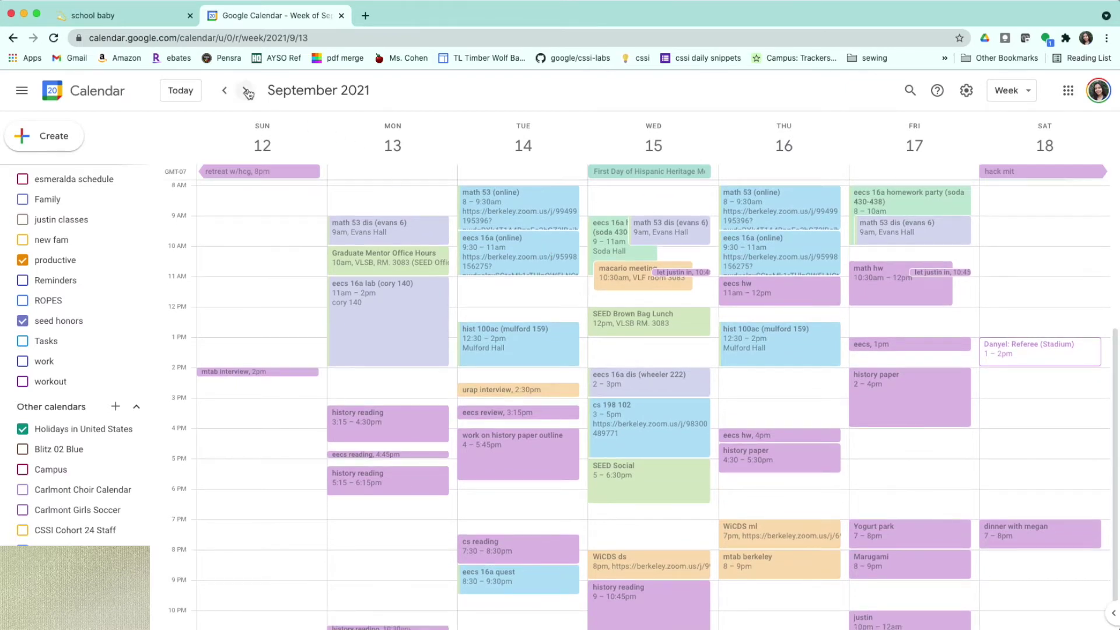
{"action": "left_click", "coordinate": [221, 92]}
{"action": "scroll", "coordinate": [319, 279], "scroll_direction": "down", "scroll_amount": 3}
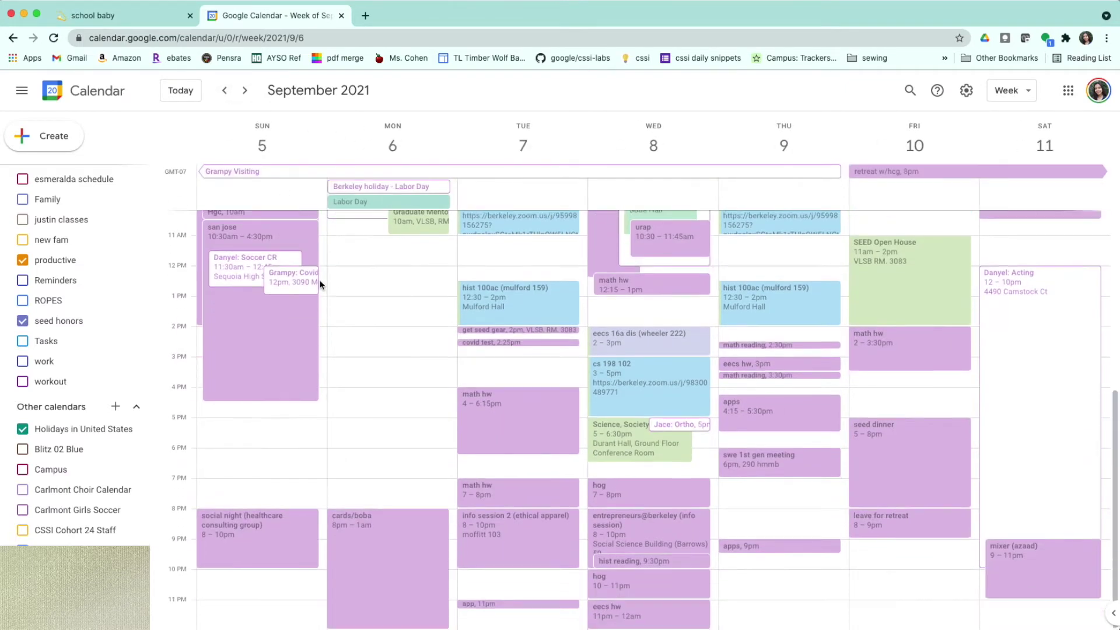
{"action": "scroll", "coordinate": [319, 279], "scroll_direction": "up", "scroll_amount": 3}
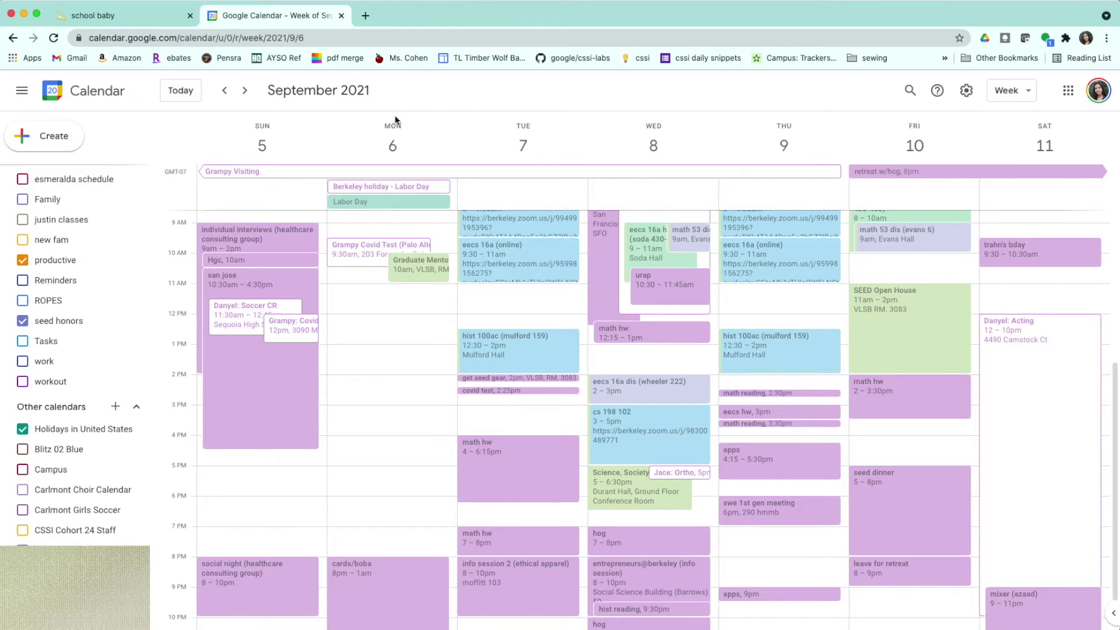
{"action": "left_click", "coordinate": [180, 90]}
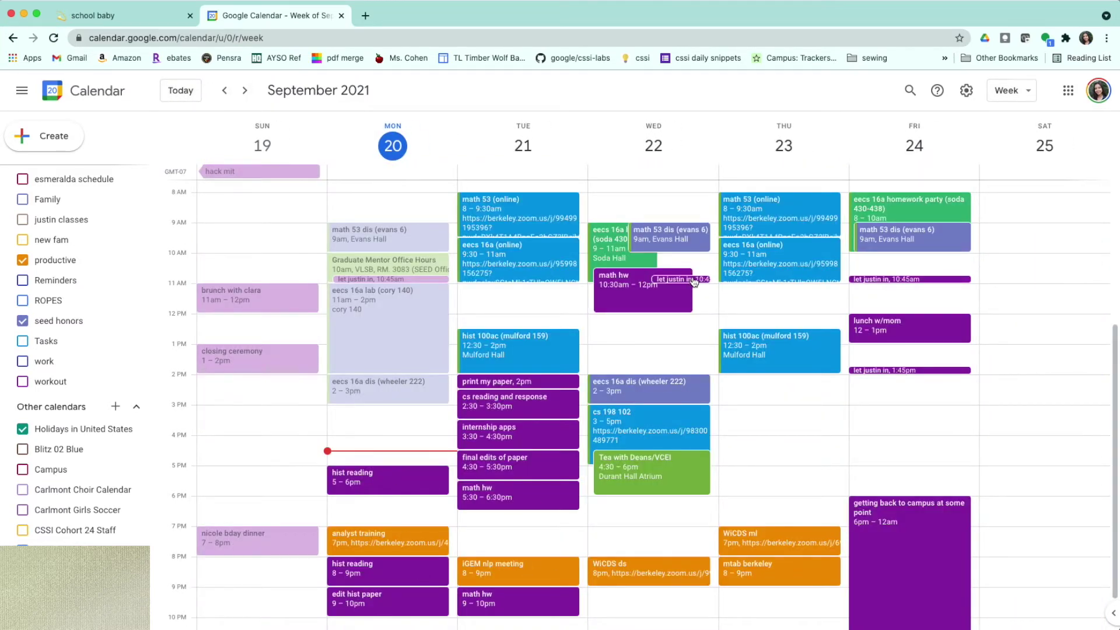
Step: Extend Wednesday's 'math hw' block to end at 12:30pm
{"action": "left_click_drag", "start_coordinate": [654, 311], "coordinate": [652, 325]}
{"action": "scroll", "coordinate": [652, 324], "scroll_direction": "down", "scroll_amount": 2}
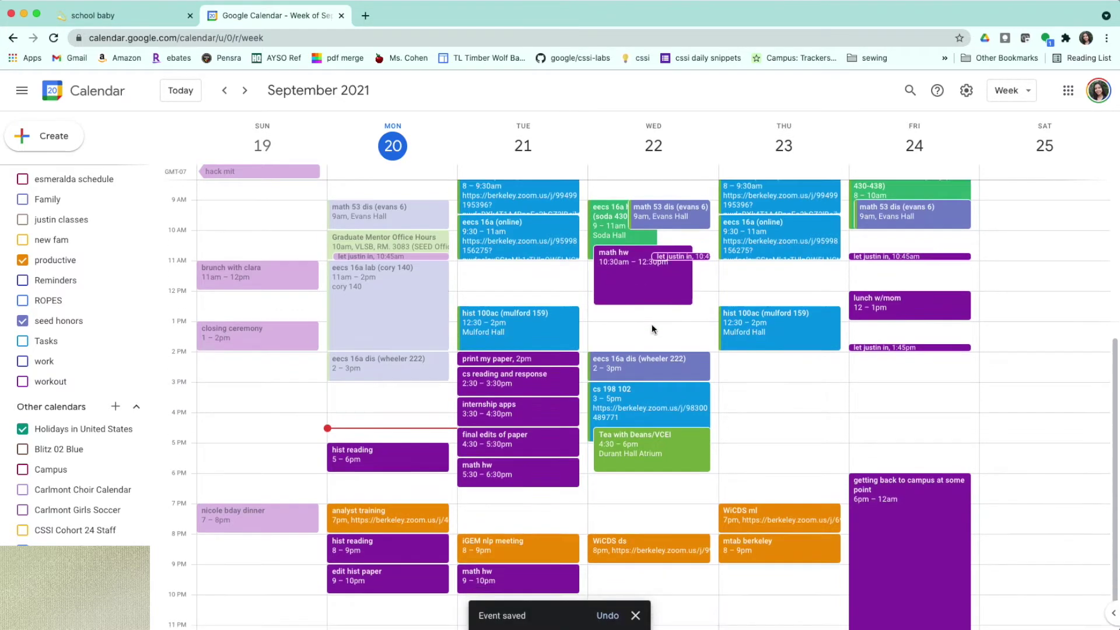
{"action": "scroll", "coordinate": [652, 324], "scroll_direction": "up", "scroll_amount": 2}
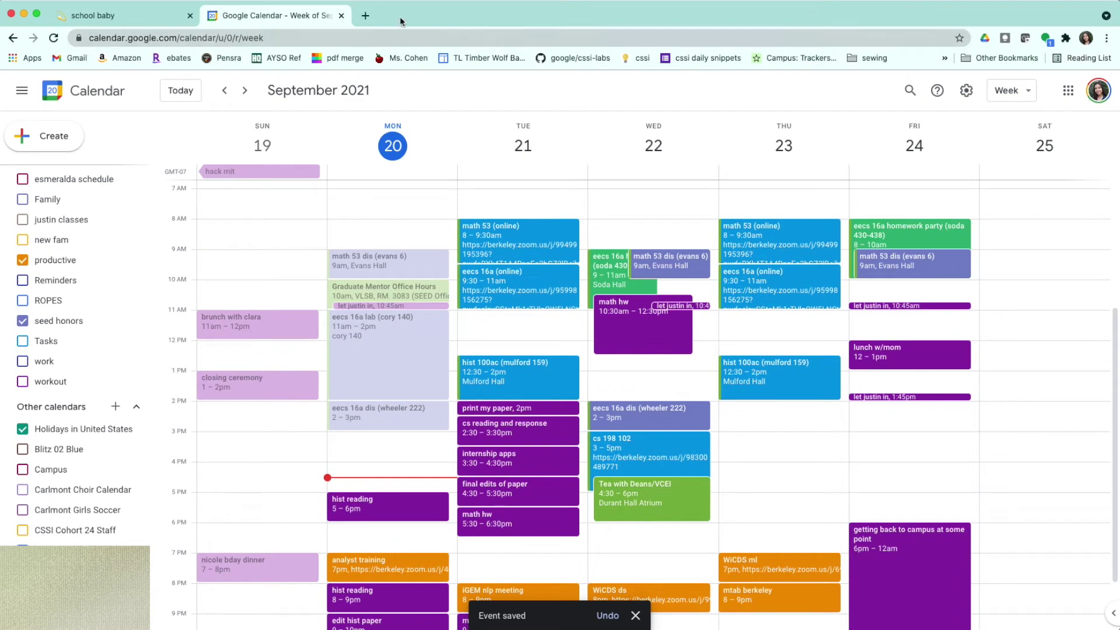
{"action": "left_click", "coordinate": [111, 22]}
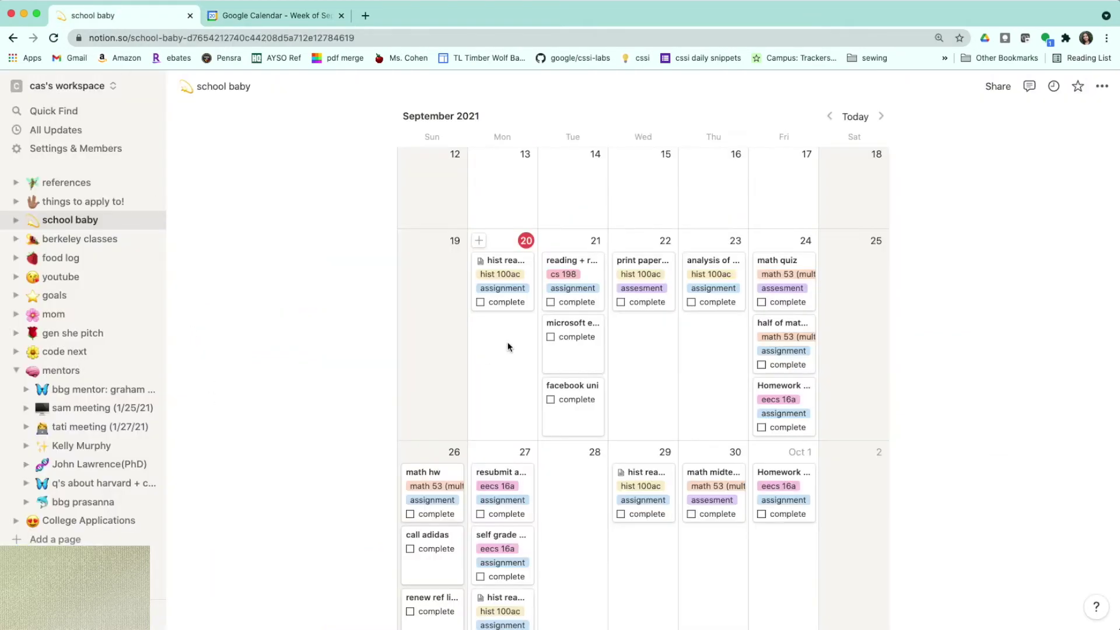
Step: Add a 'math reading' card on September 23, tagged class math 53 (multi) and type assignment
{"action": "left_click", "coordinate": [689, 241]}
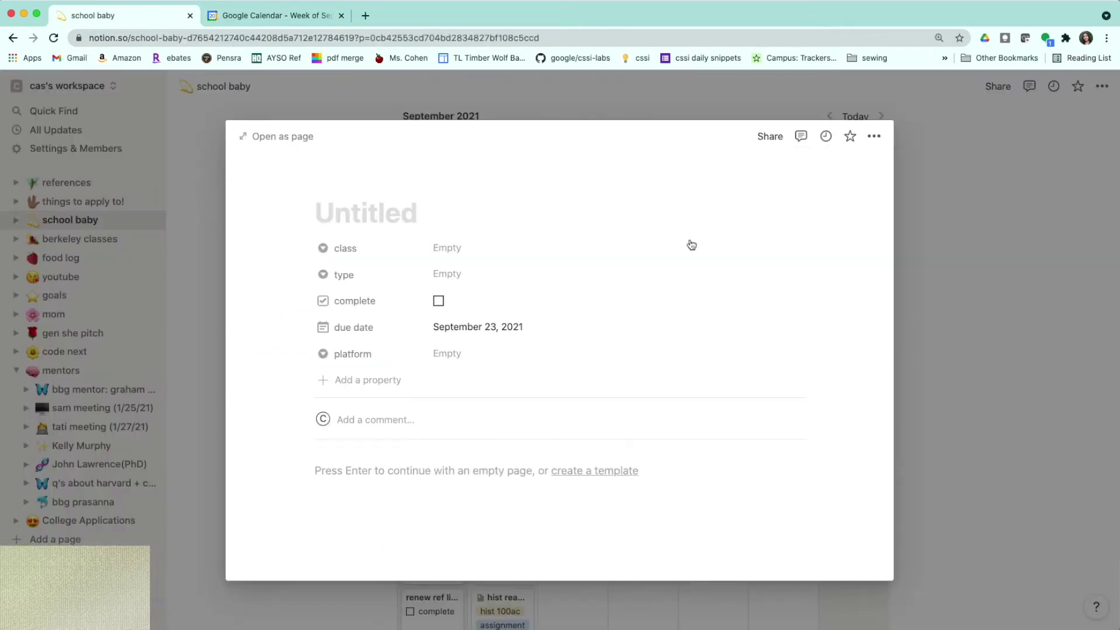
{"action": "type", "text": "math reading"}
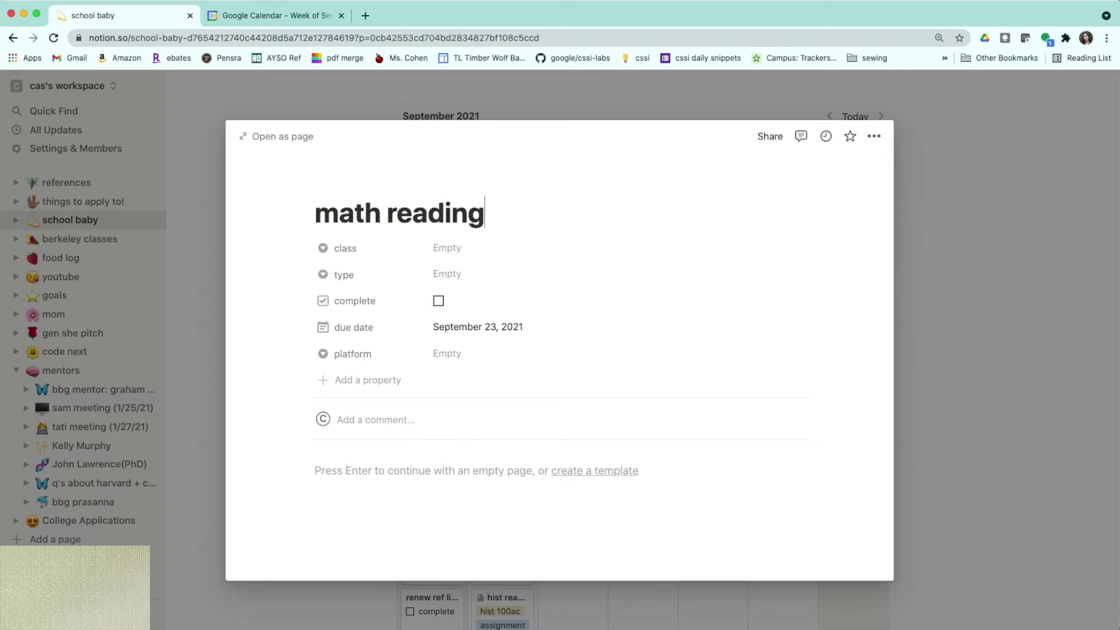
{"action": "left_click", "coordinate": [619, 254]}
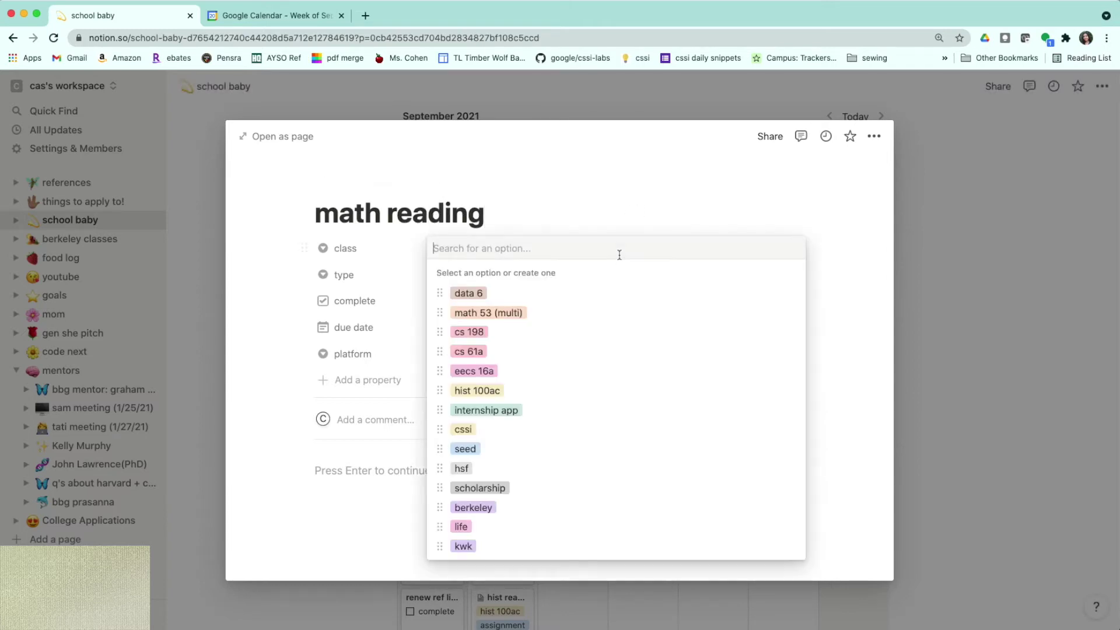
{"action": "left_click", "coordinate": [540, 312]}
{"action": "left_click", "coordinate": [502, 274]}
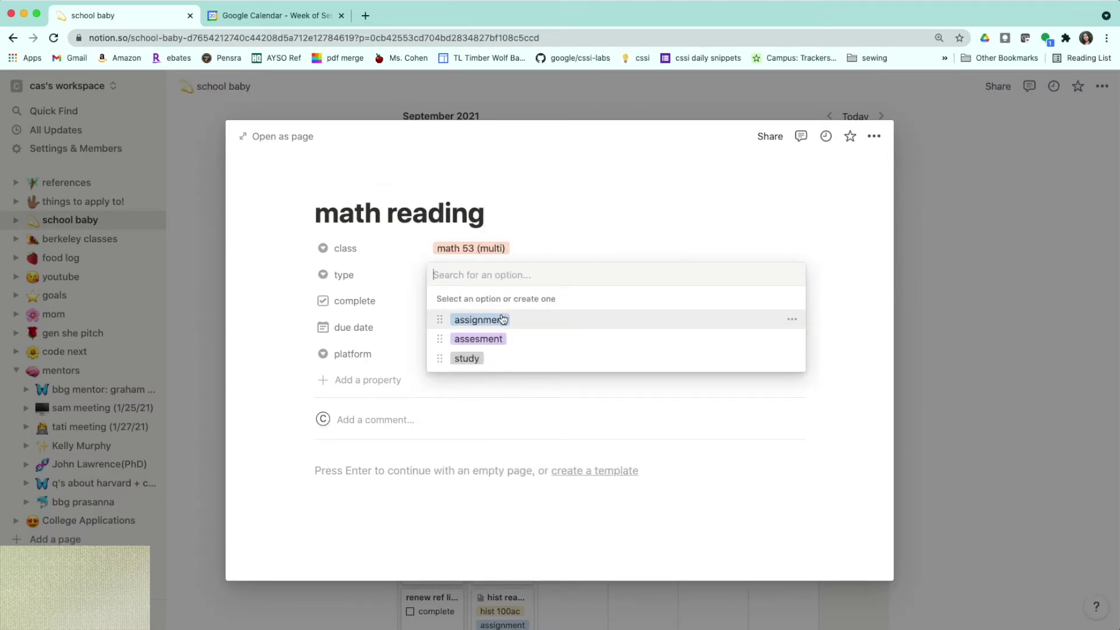
{"action": "left_click", "coordinate": [502, 319]}
{"action": "left_click", "coordinate": [970, 236]}
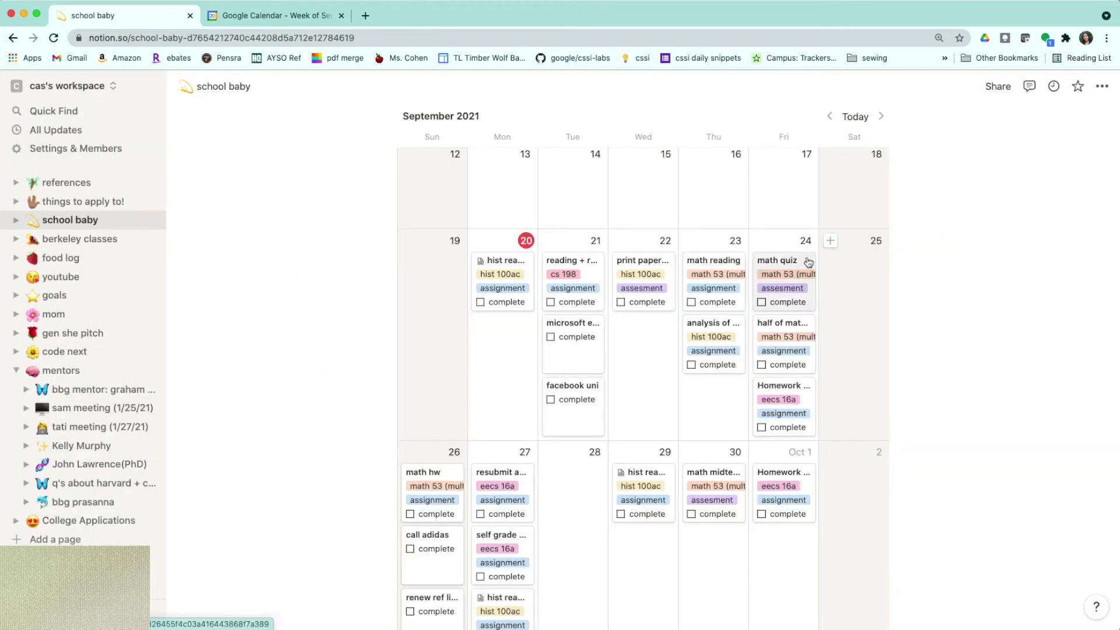
Step: Move Friday's math 53 assignment card to Thursday the 23rd, then return to Google Calendar
{"action": "left_click_drag", "start_coordinate": [782, 338], "coordinate": [716, 343]}
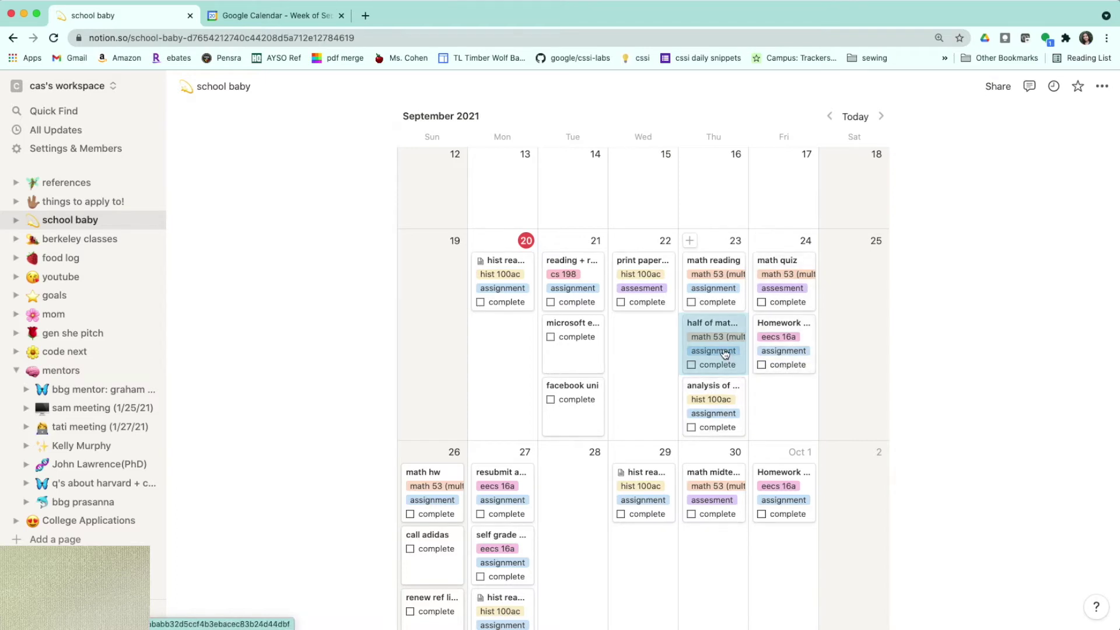
{"action": "scroll", "coordinate": [725, 356], "scroll_direction": "down", "scroll_amount": 2}
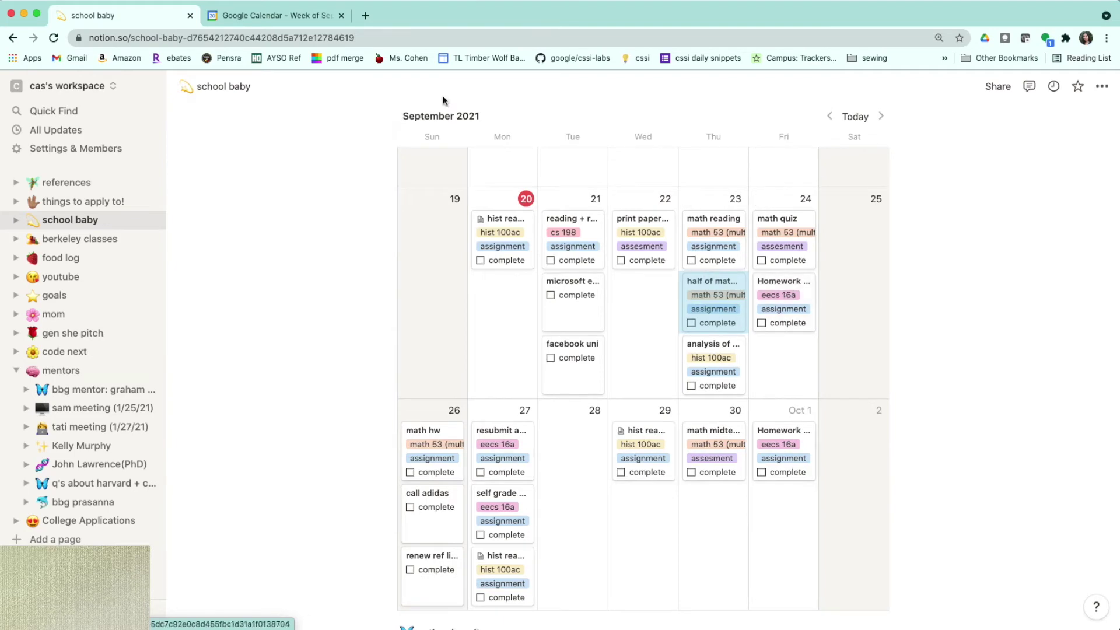
{"action": "left_click", "coordinate": [307, 17]}
Step: Add three 'eecs hw' blocks: Wednesday 7–8pm, Wednesday 9–10pm and Thursday 2:30–3:30pm
{"action": "scroll", "coordinate": [405, 373], "scroll_direction": "down", "scroll_amount": 3}
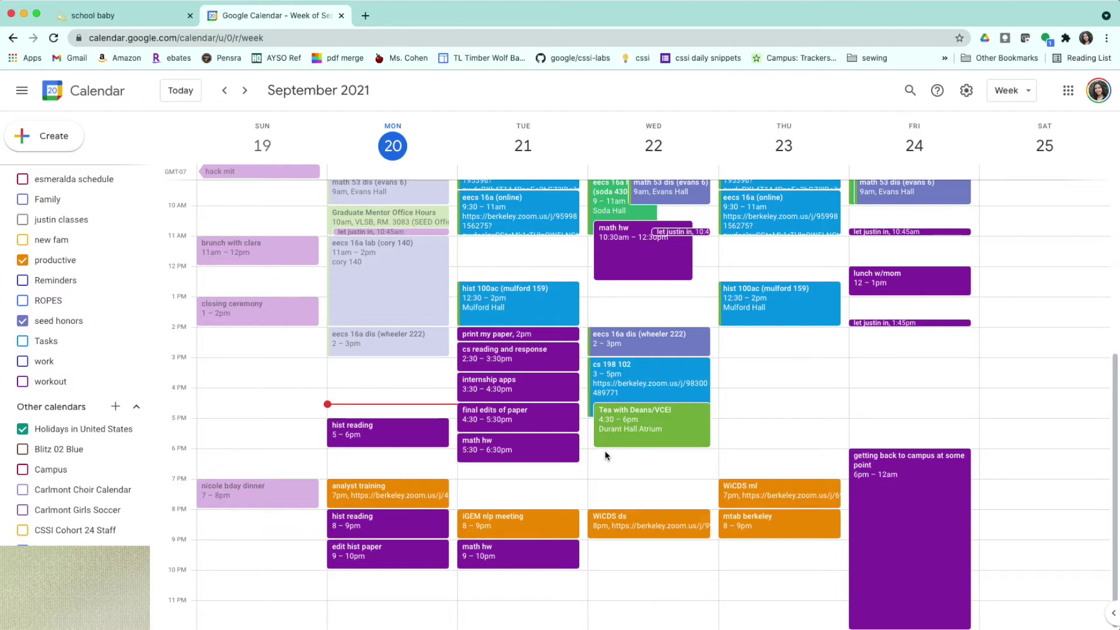
{"action": "left_click", "coordinate": [595, 487]}
{"action": "type", "text": "eecs "}
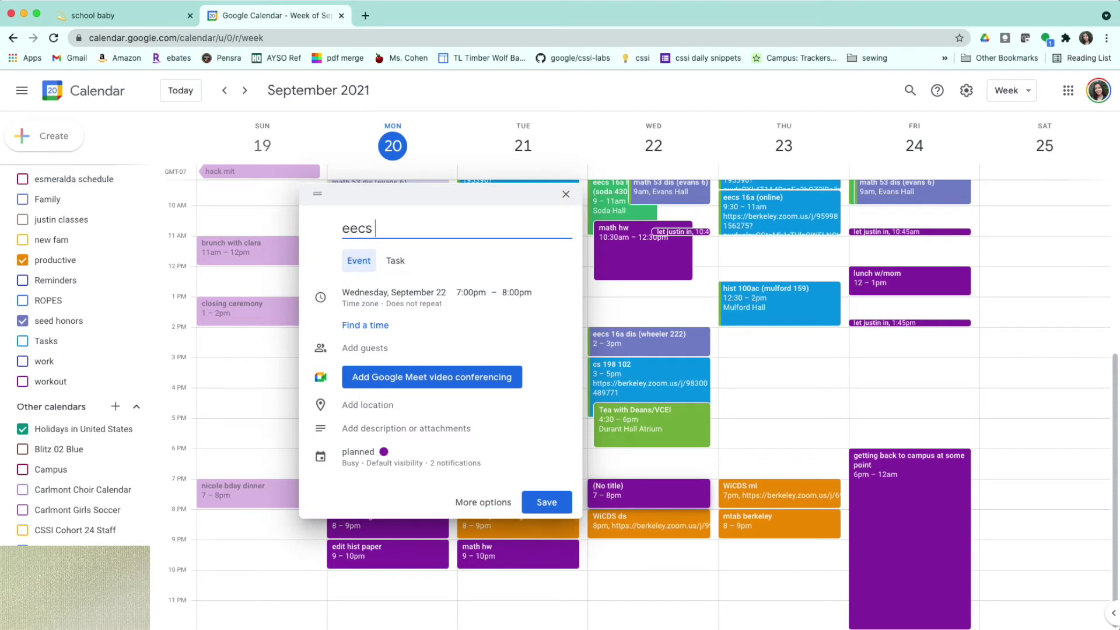
{"action": "type", "text": "hw"}
{"action": "left_click", "coordinate": [544, 503]}
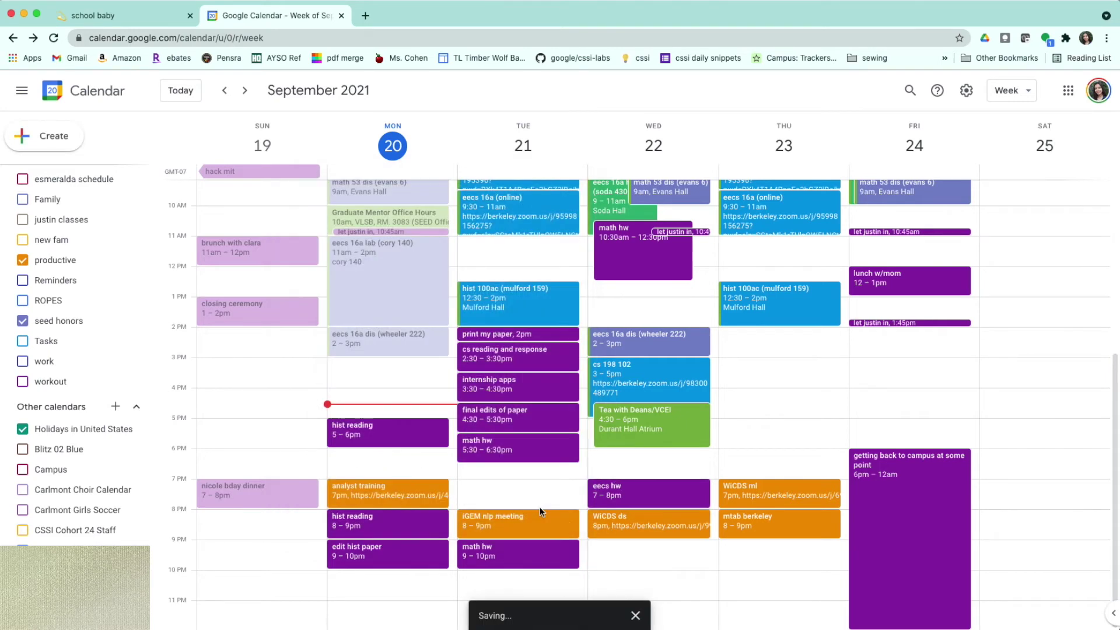
{"action": "left_click", "coordinate": [631, 551]}
{"action": "type", "text": "eecs"}
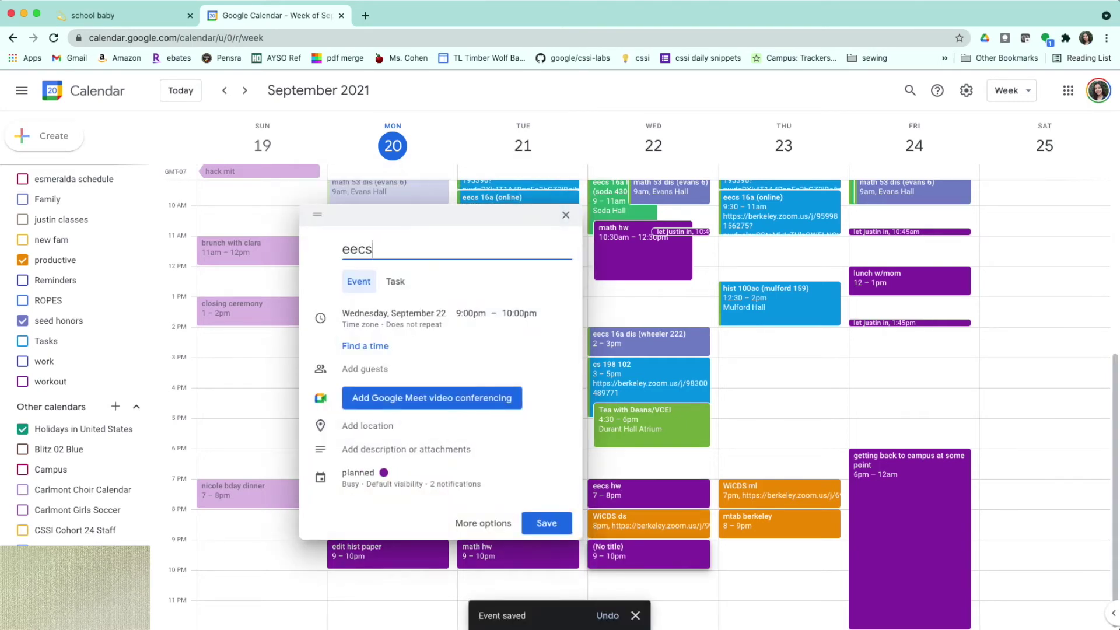
{"action": "type", "text": " hw"}
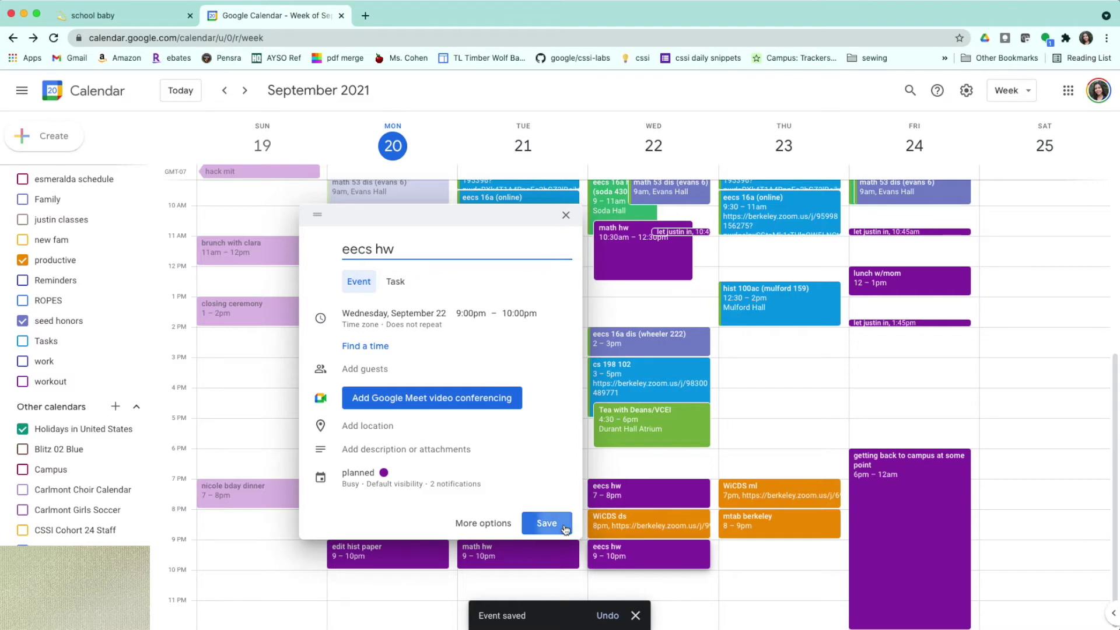
{"action": "left_click", "coordinate": [563, 526]}
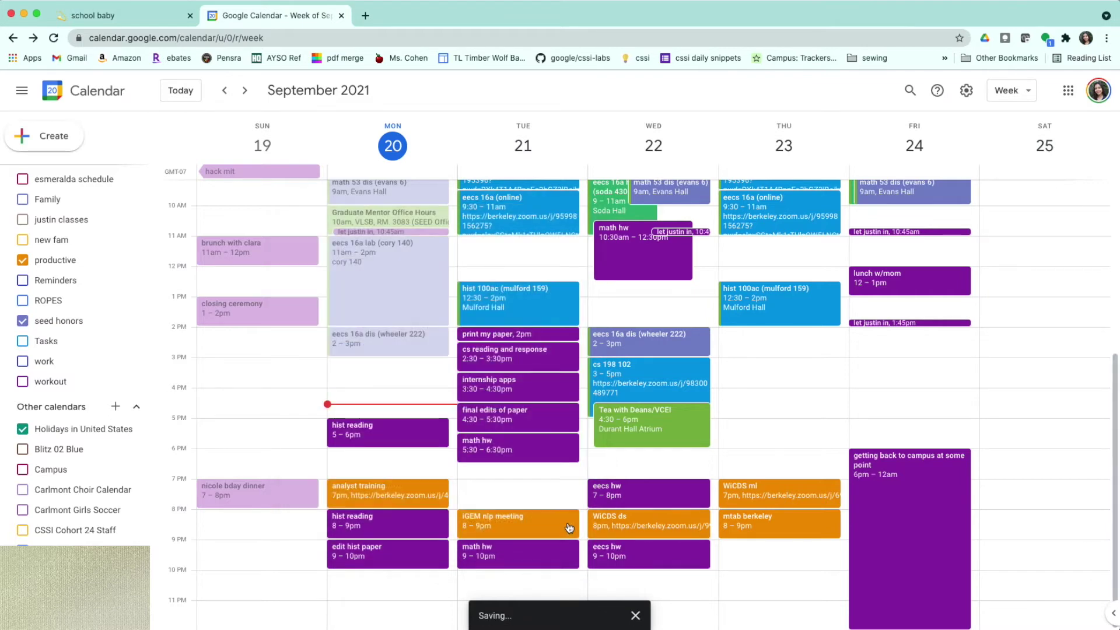
{"action": "left_click", "coordinate": [762, 348]}
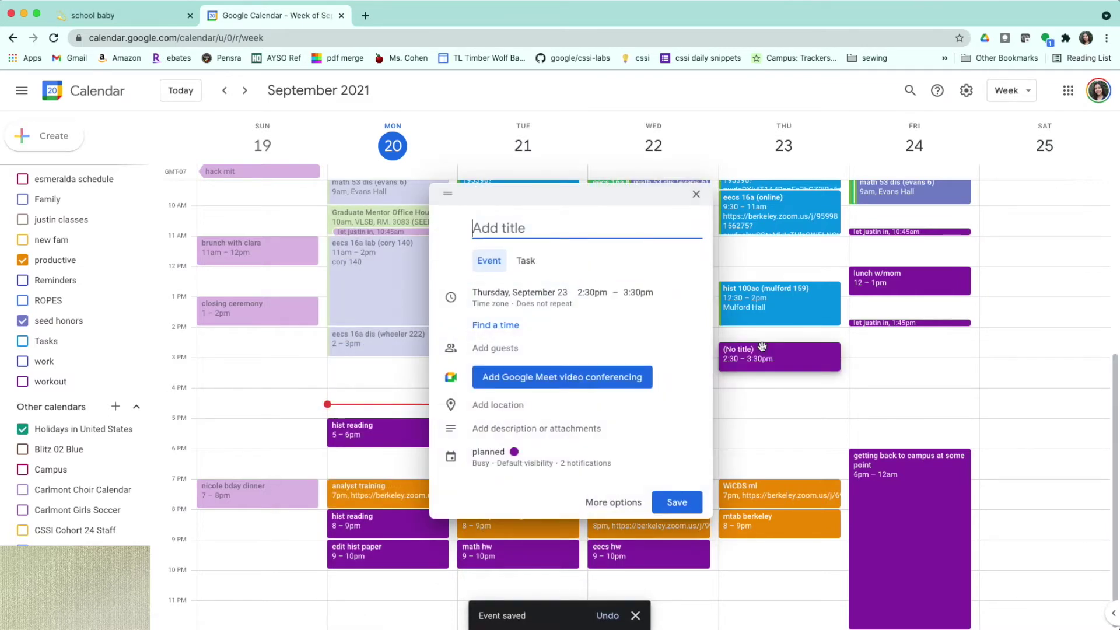
{"action": "type", "text": "eecs hw"}
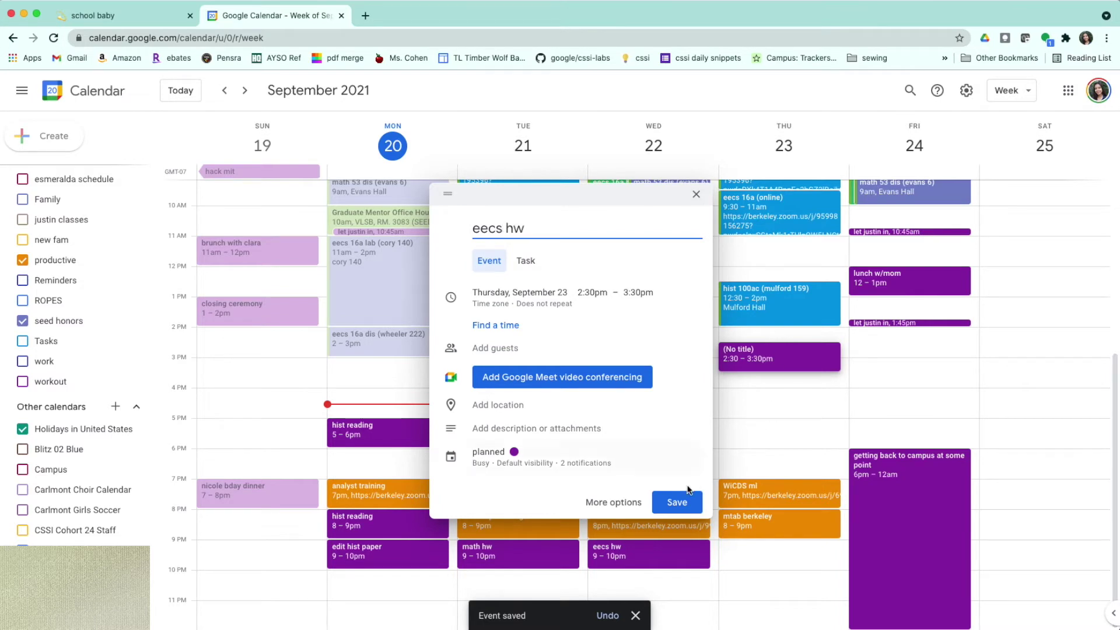
{"action": "left_click", "coordinate": [676, 502]}
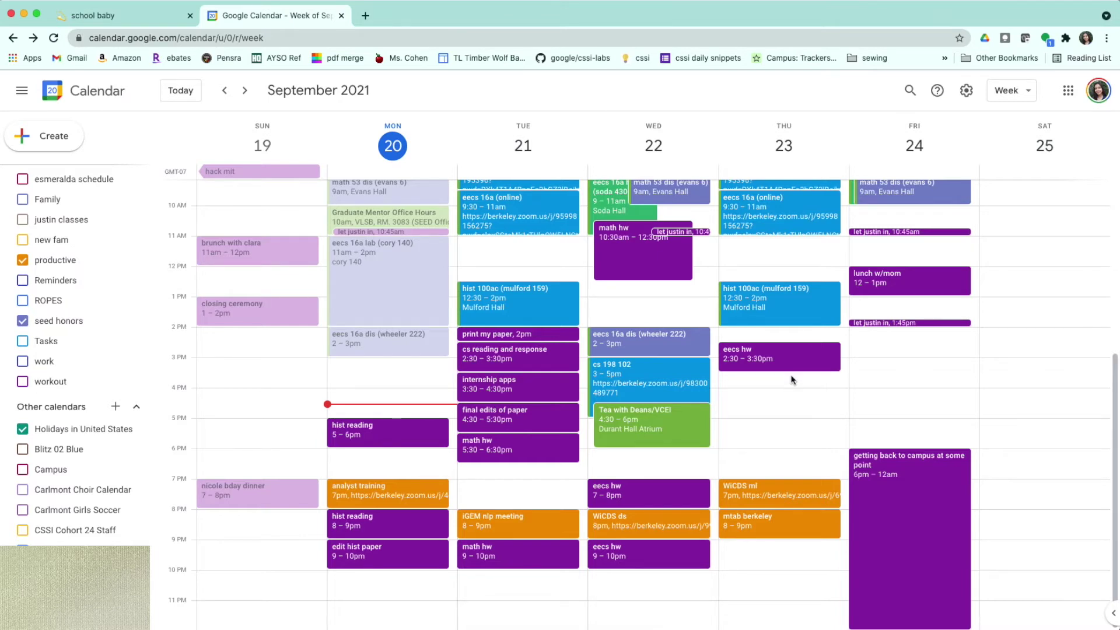
{"action": "left_click", "coordinate": [793, 380]}
Step: Save the Thursday 3:30–4:30pm block titled 'math reading'
{"action": "type", "text": "math reading"}
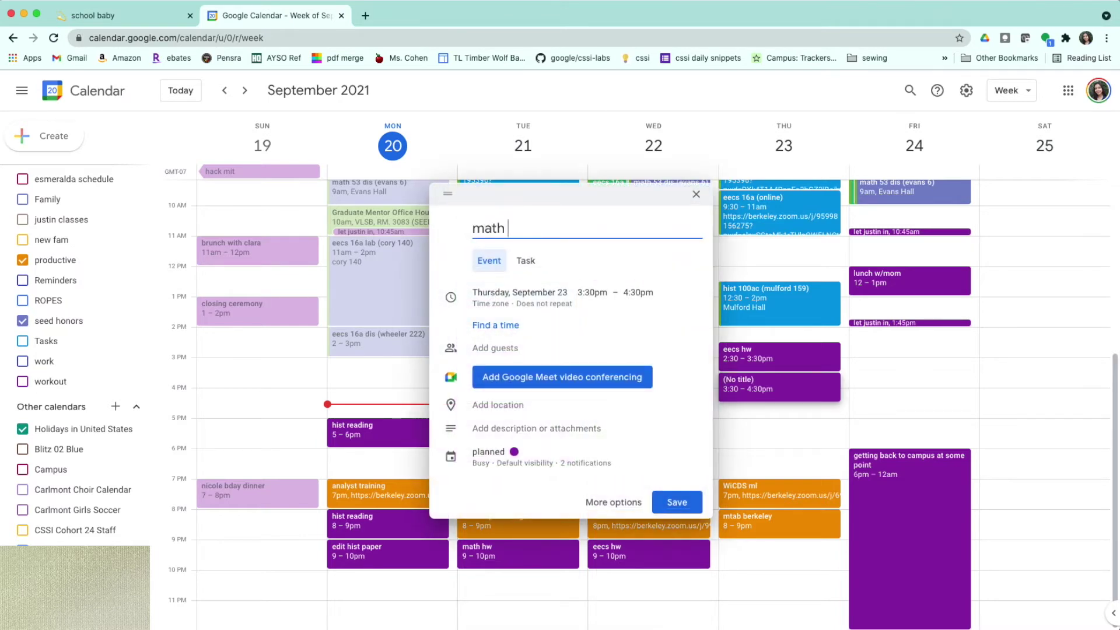
{"action": "left_click", "coordinate": [672, 505]}
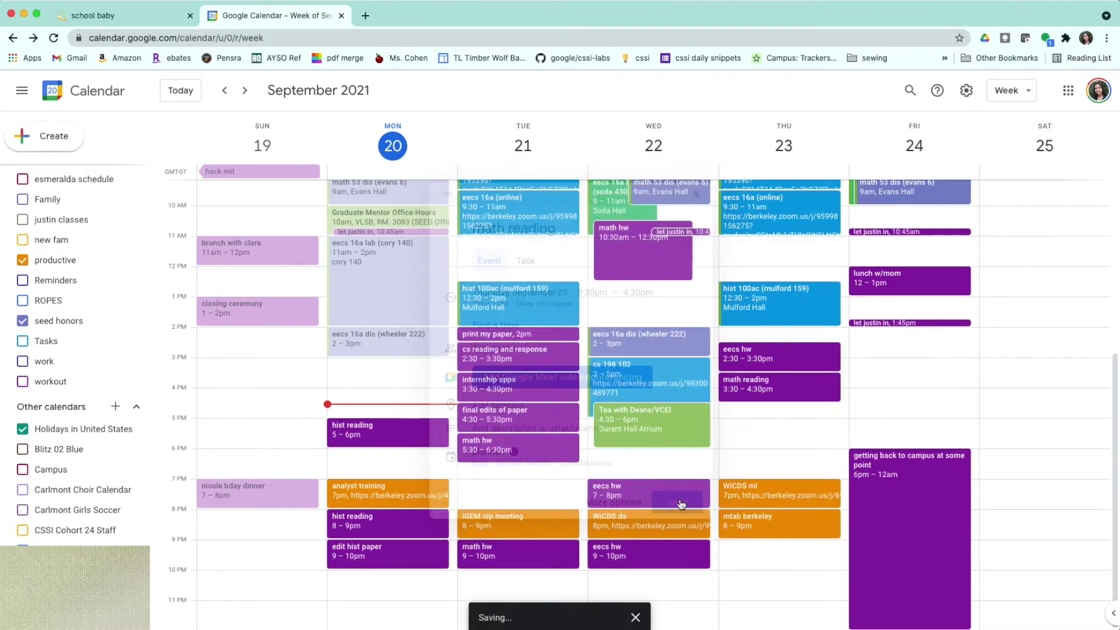
{"action": "mouse_move", "coordinate": [773, 399]}
{"action": "left_mouse_down"}
{"action": "mouse_move", "coordinate": [771, 416]}
{"action": "mouse_move", "coordinate": [768, 401]}
{"action": "left_mouse_up"}
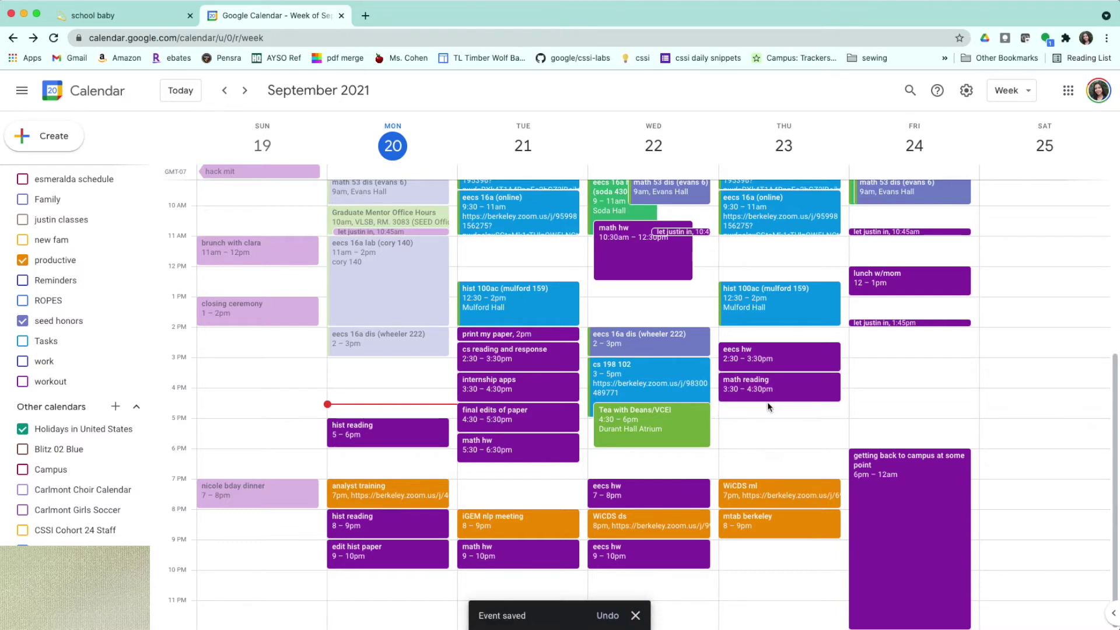
Step: Add a 'math hw' block on Friday from 10:30 to 11:30am
{"action": "scroll", "coordinate": [769, 407], "scroll_direction": "up", "scroll_amount": 1}
{"action": "scroll", "coordinate": [769, 407], "scroll_direction": "up", "scroll_amount": 2}
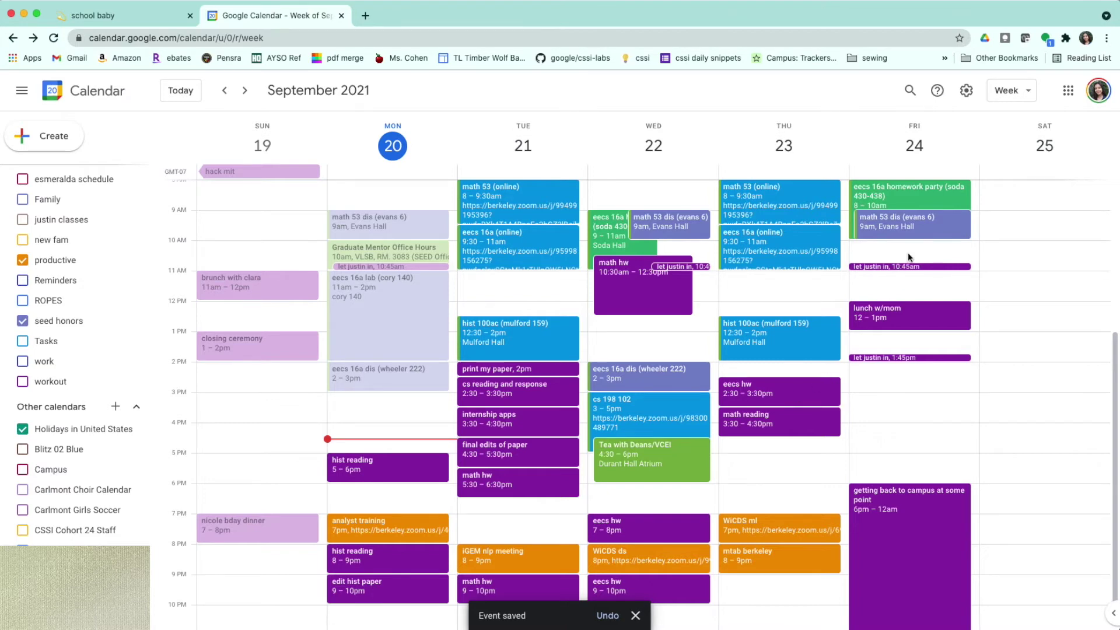
{"action": "scroll", "coordinate": [884, 326], "scroll_direction": "down", "scroll_amount": 1}
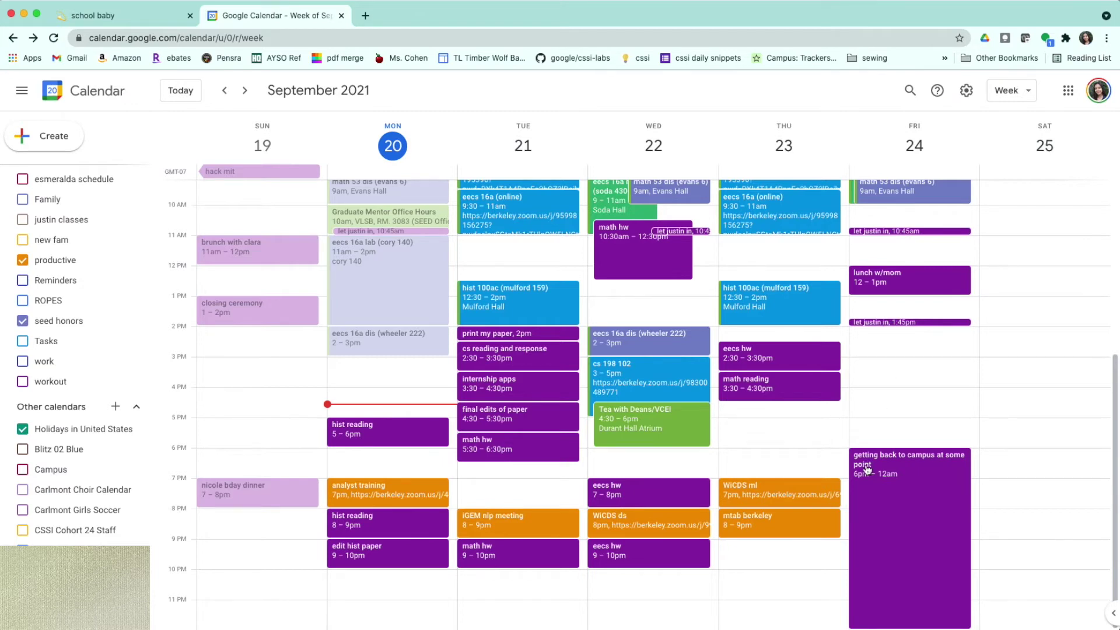
{"action": "scroll", "coordinate": [914, 315], "scroll_direction": "up", "scroll_amount": 3}
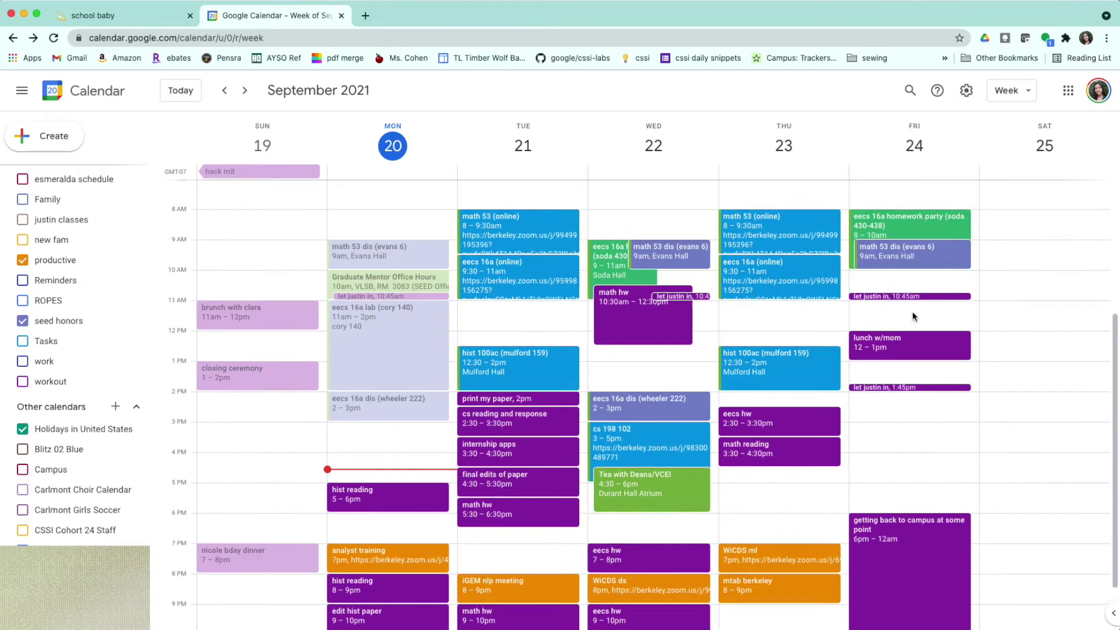
{"action": "left_click", "coordinate": [972, 301]}
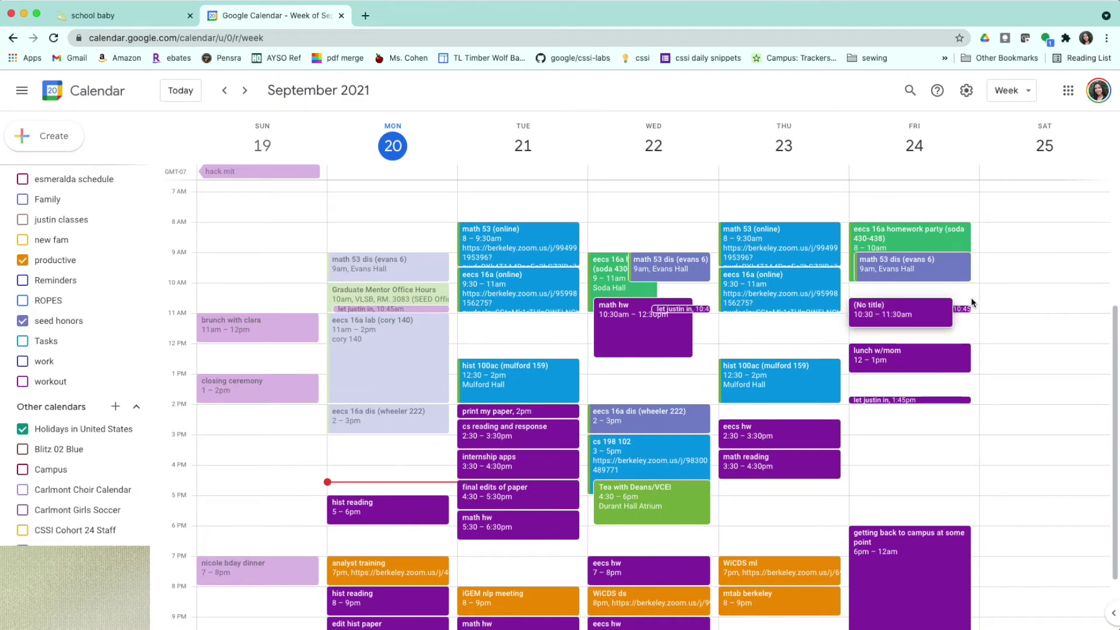
{"action": "type", "text": "math hw"}
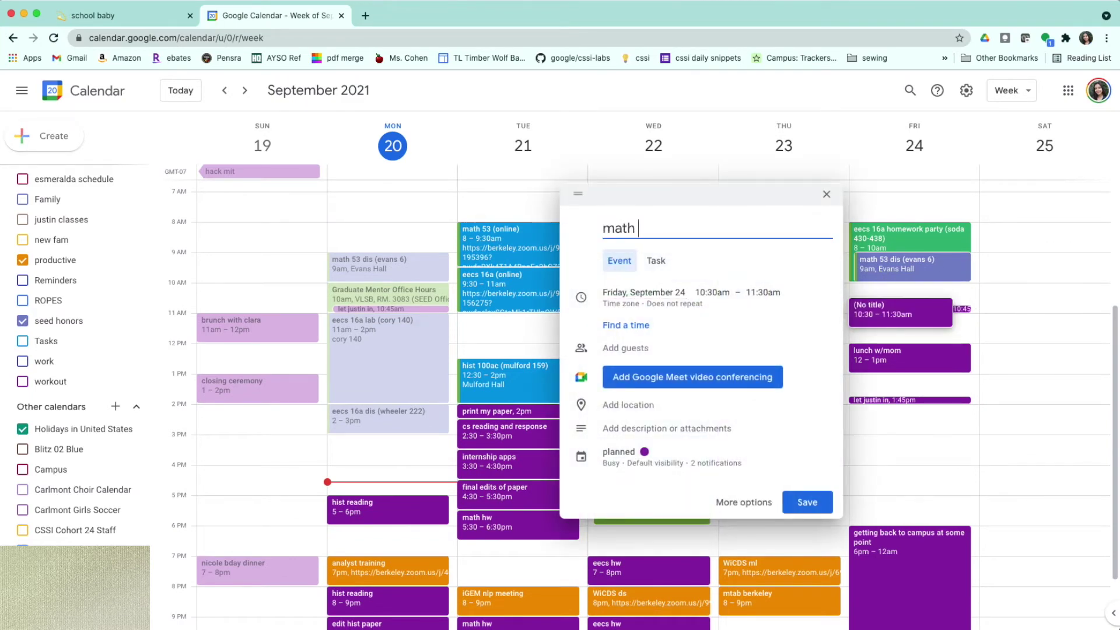
{"action": "left_click", "coordinate": [812, 502]}
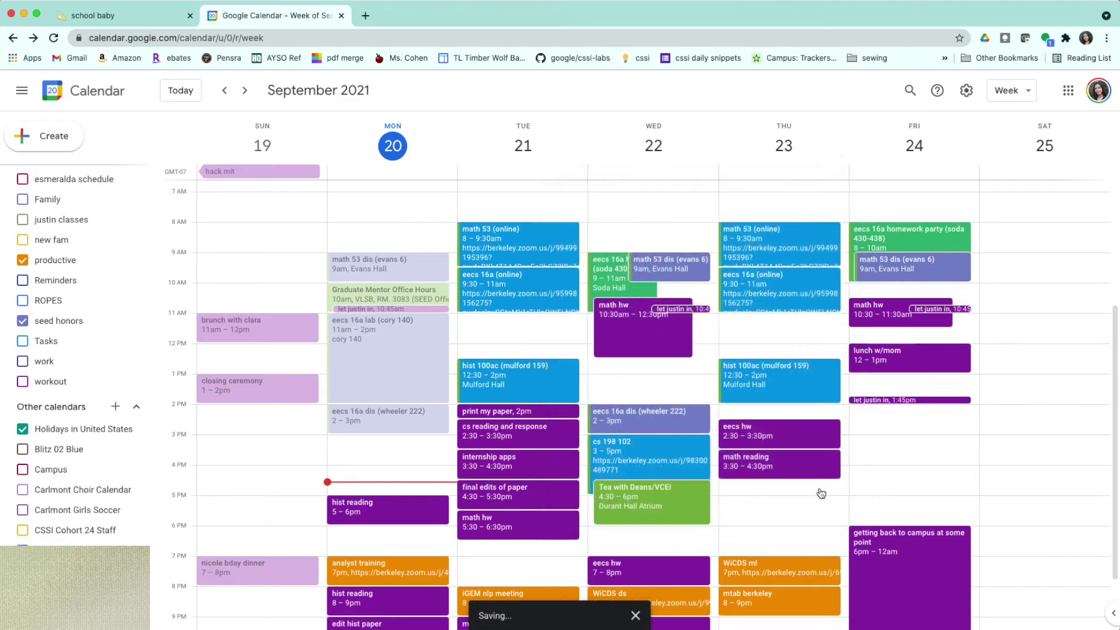
{"action": "left_click", "coordinate": [130, 15]}
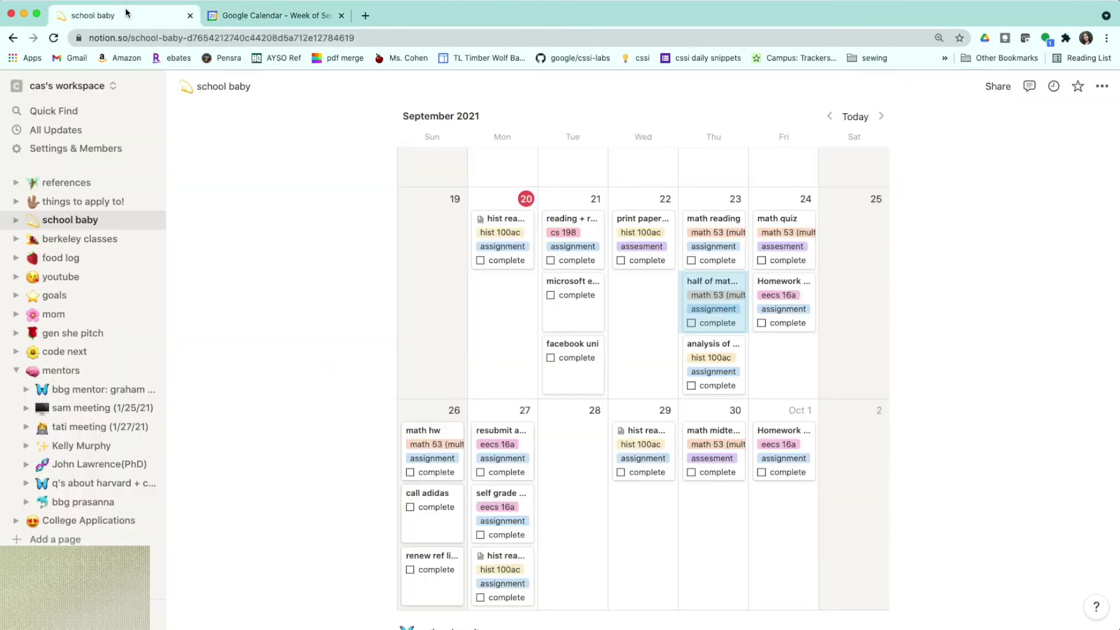
{"action": "scroll", "coordinate": [677, 228], "scroll_direction": "down", "scroll_amount": 2}
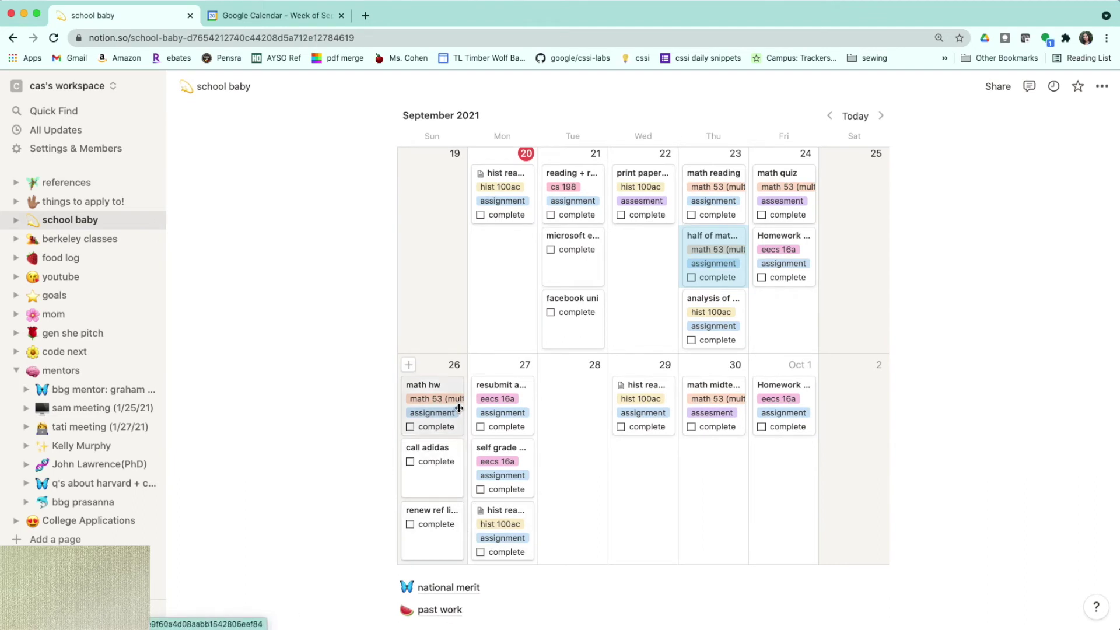
{"action": "left_click", "coordinate": [497, 513]}
{"action": "scroll", "coordinate": [496, 515], "scroll_direction": "down", "scroll_amount": 1}
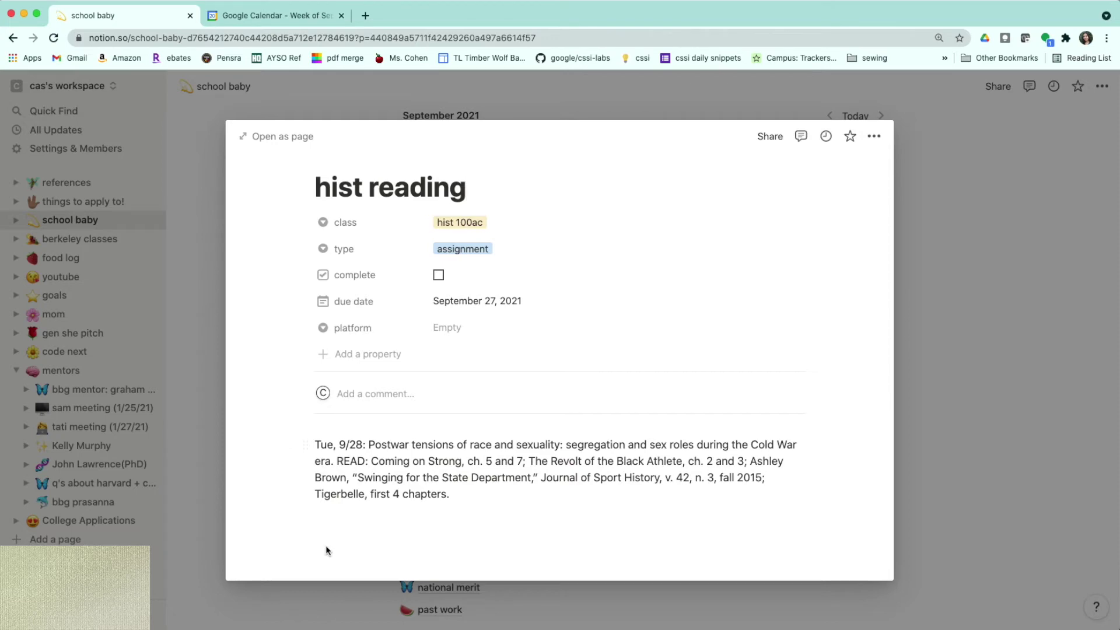
{"action": "left_click", "coordinate": [198, 503]}
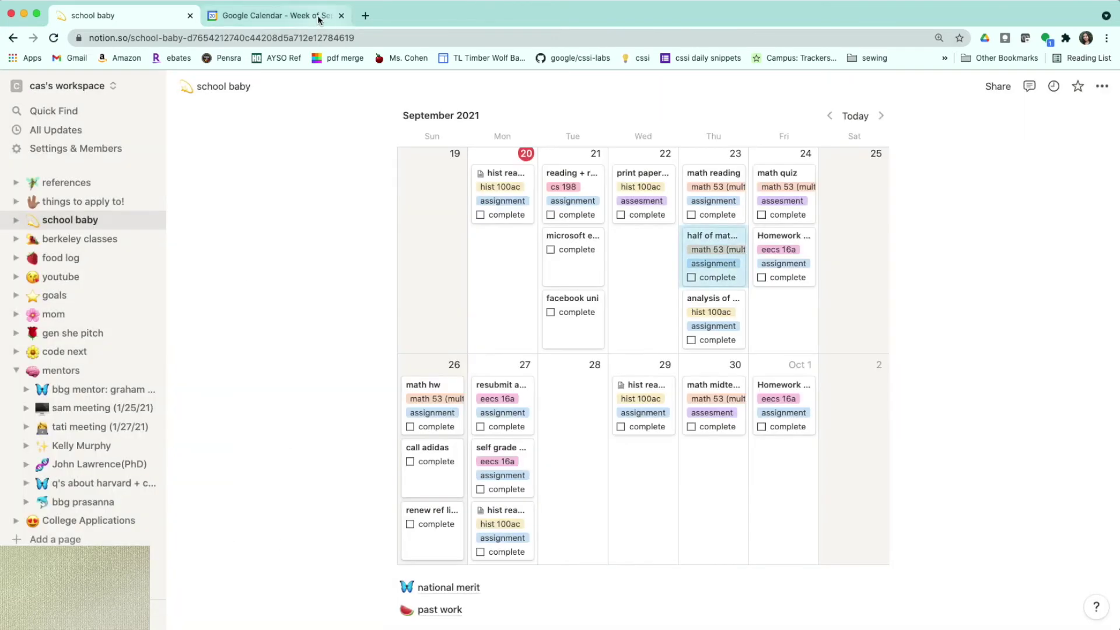
Step: Add a 'hist reading' block on Thursday, September 23, running 4:30 to 6pm
{"action": "left_click", "coordinate": [279, 16]}
{"action": "scroll", "coordinate": [614, 334], "scroll_direction": "down", "scroll_amount": 3}
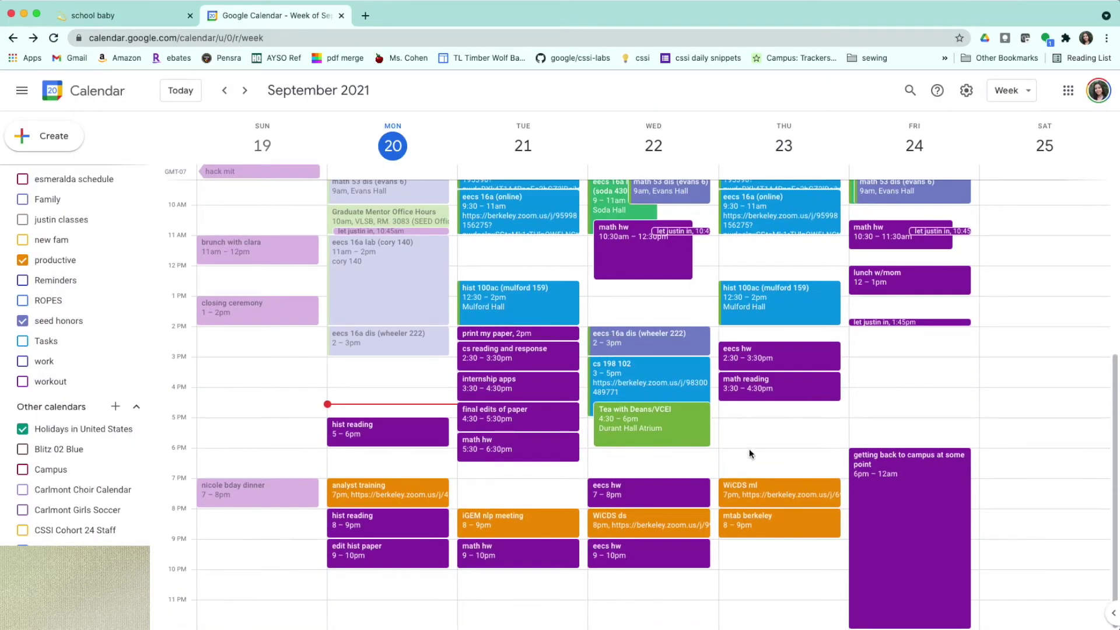
{"action": "left_click", "coordinate": [751, 404]}
{"action": "type", "text": "hist reading"}
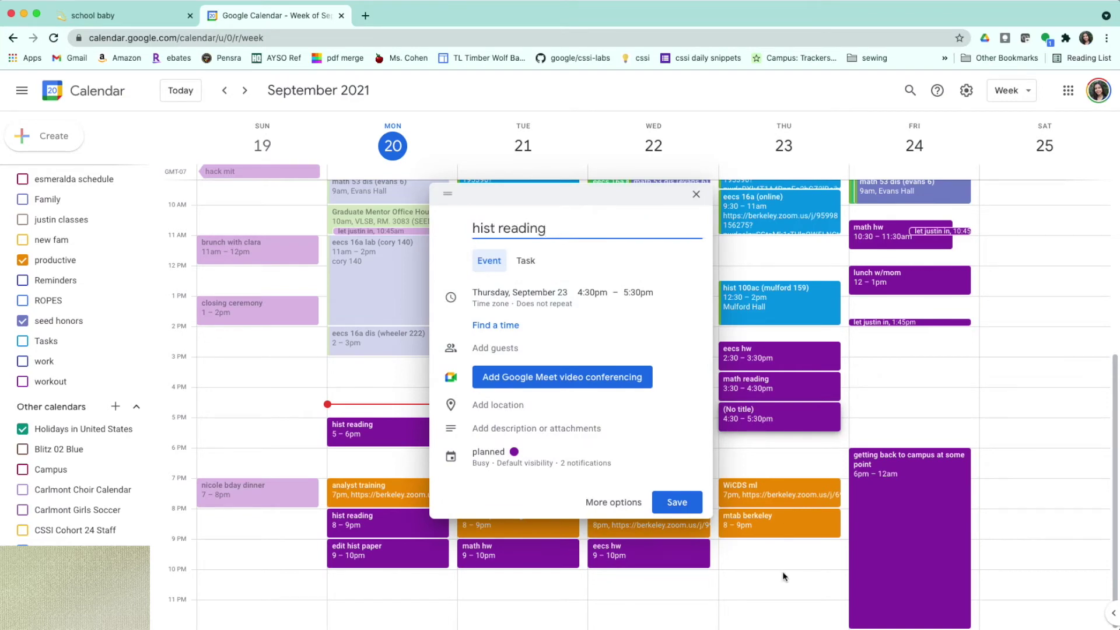
{"action": "left_click", "coordinate": [677, 503]}
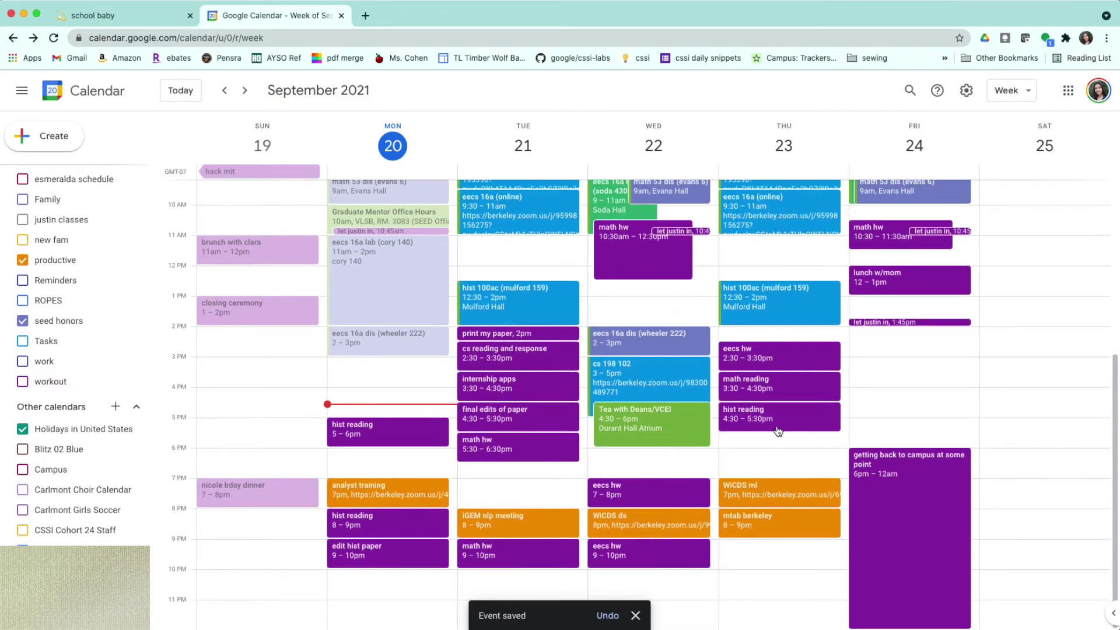
{"action": "left_click_drag", "start_coordinate": [777, 429], "coordinate": [777, 447]}
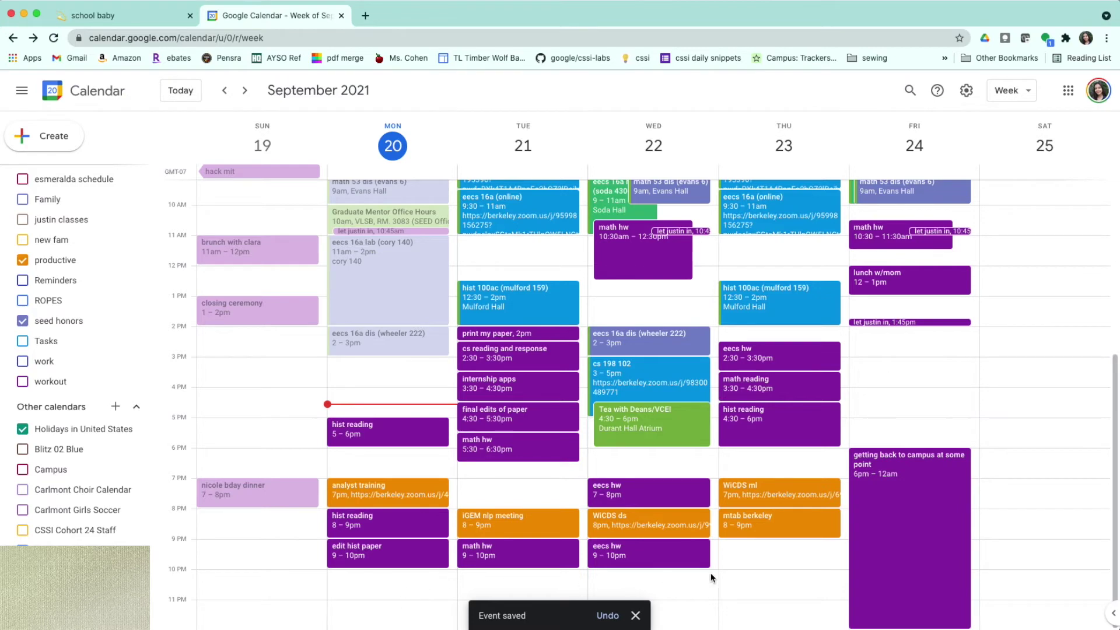
{"action": "mouse_move", "coordinate": [777, 625]}
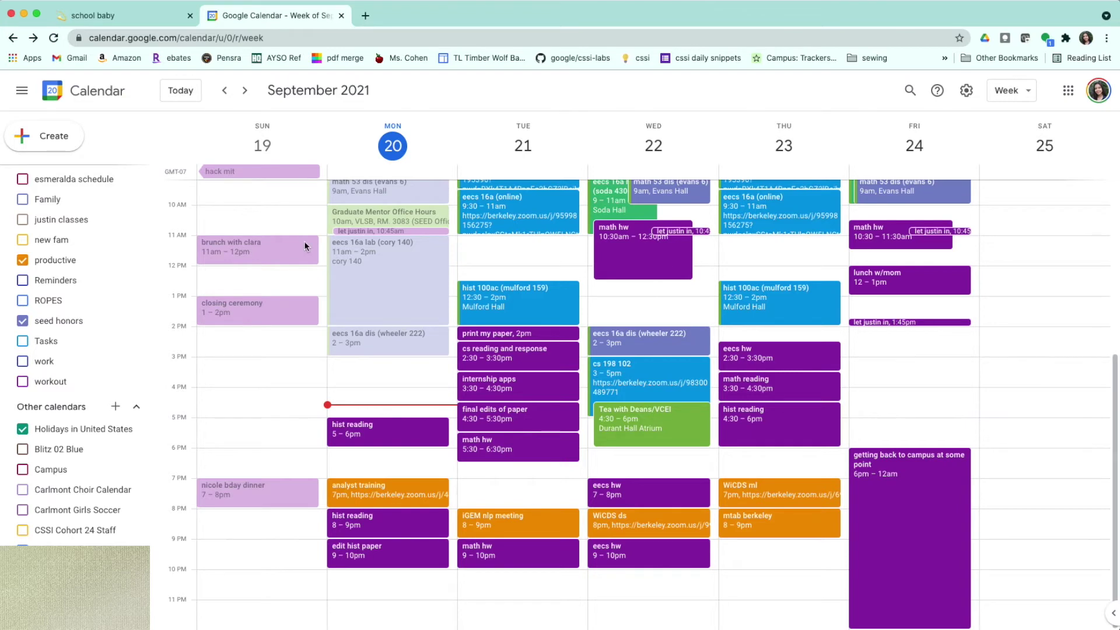
{"action": "scroll", "coordinate": [303, 250], "scroll_direction": "up", "scroll_amount": 2}
{"action": "scroll", "coordinate": [303, 250], "scroll_direction": "down", "scroll_amount": 2}
{"action": "left_click", "coordinate": [779, 363]}
{"action": "key", "text": "Escape"}
{"action": "scroll", "coordinate": [743, 454], "scroll_direction": "up", "scroll_amount": 2}
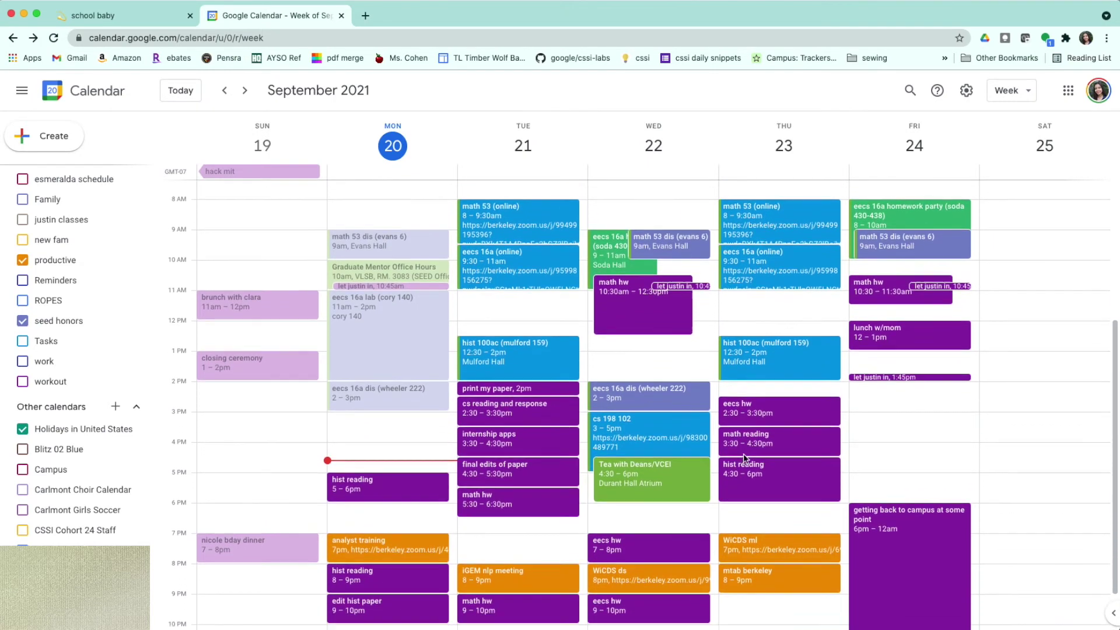
{"action": "scroll", "coordinate": [745, 459], "scroll_direction": "down", "scroll_amount": 1}
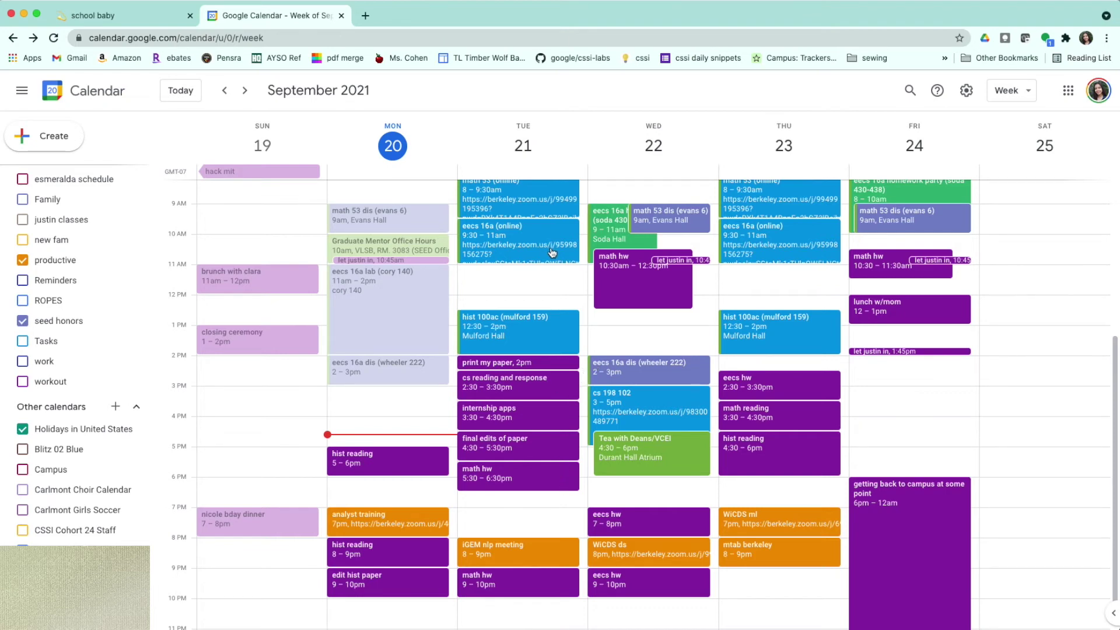
{"action": "scroll", "coordinate": [552, 252], "scroll_direction": "up", "scroll_amount": 1}
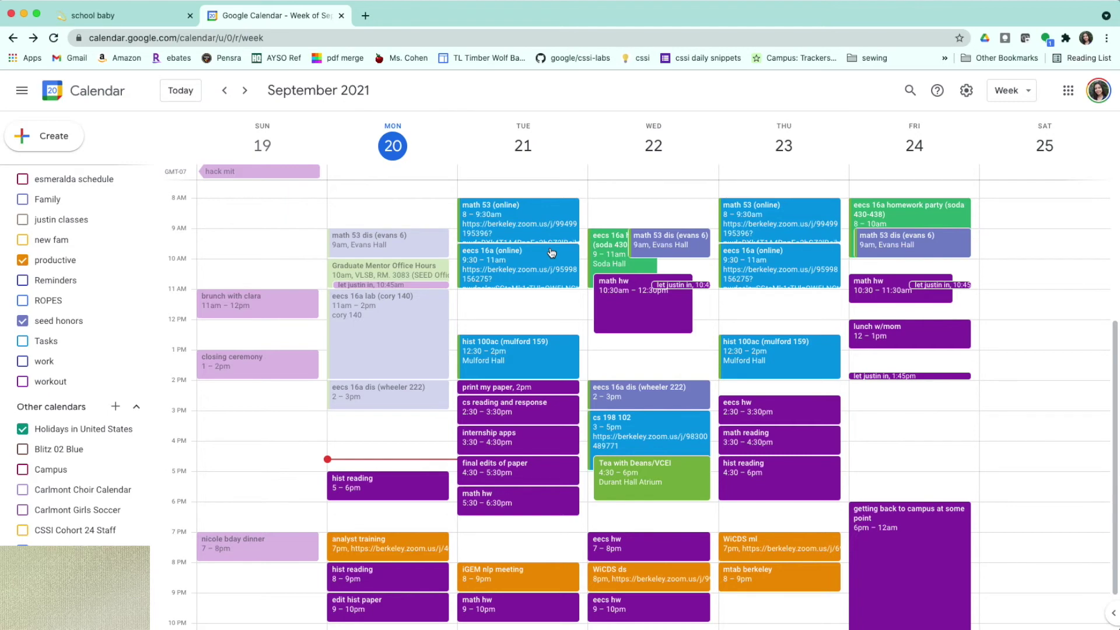
{"action": "scroll", "coordinate": [550, 252], "scroll_direction": "down", "scroll_amount": 1}
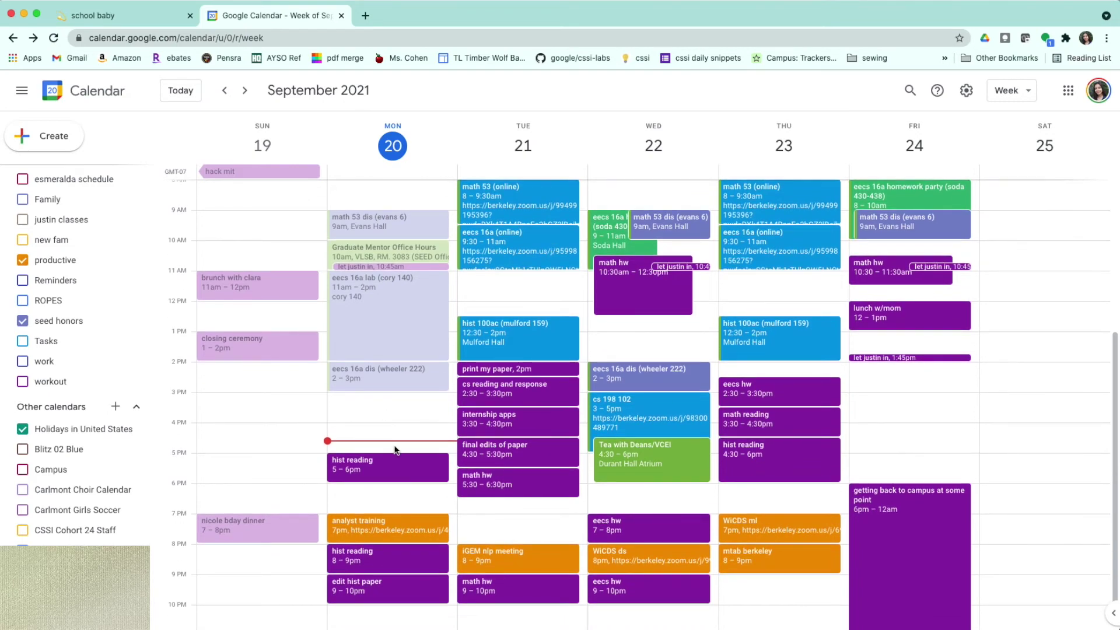
Step: Open the September 20 'hist reading' card in Notion and inspect its class property
{"action": "left_click", "coordinate": [106, 20]}
{"action": "scroll", "coordinate": [248, 271], "scroll_direction": "up", "scroll_amount": 1}
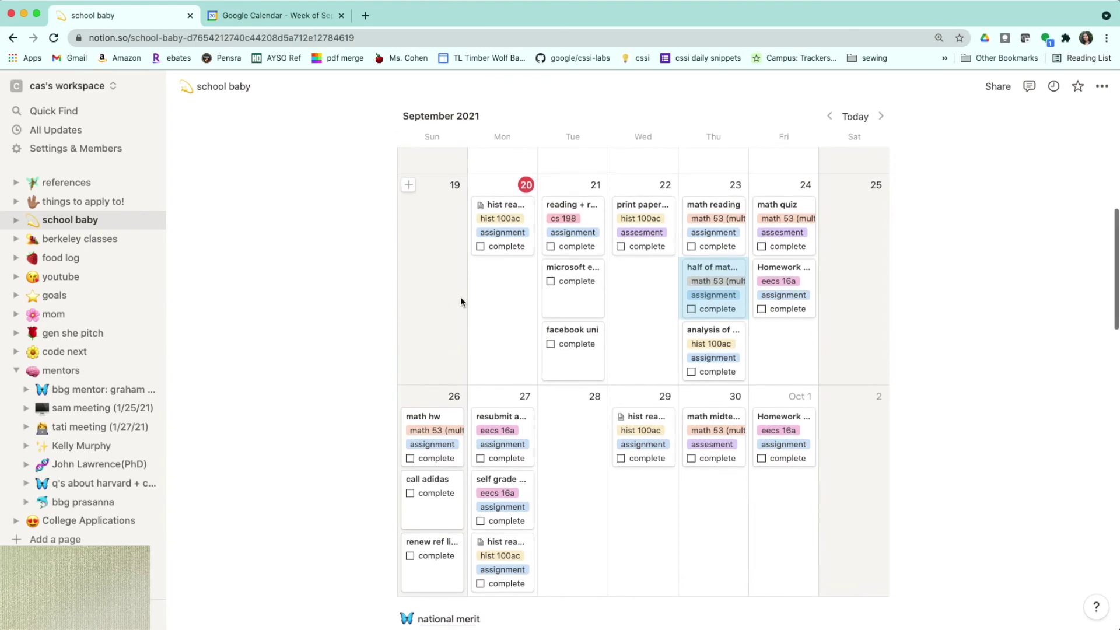
{"action": "left_click", "coordinate": [517, 220]}
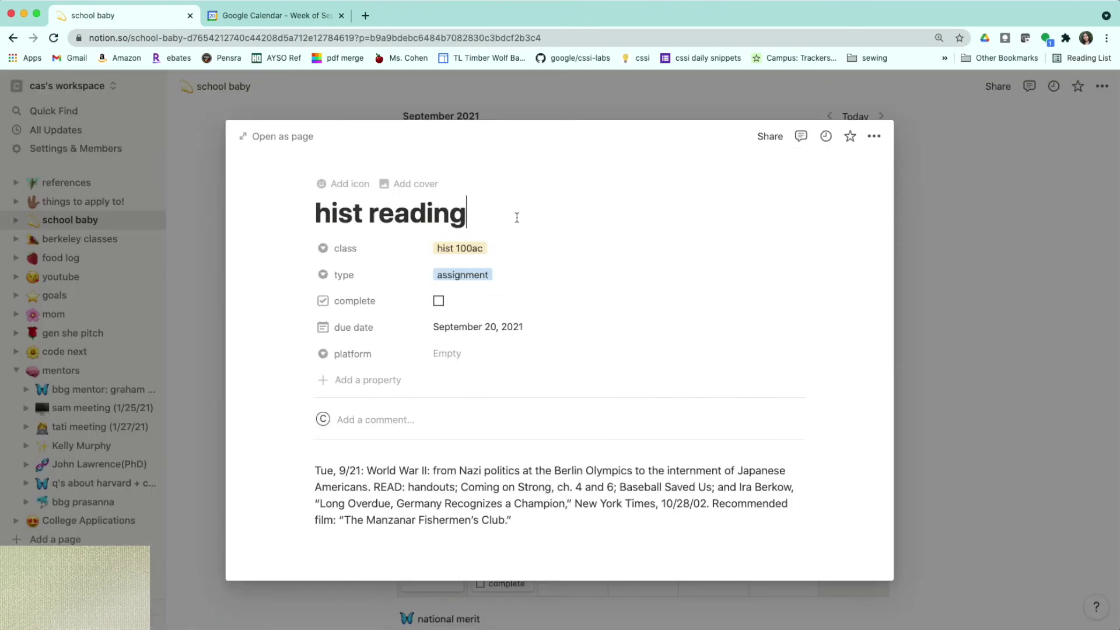
{"action": "left_click", "coordinate": [500, 247]}
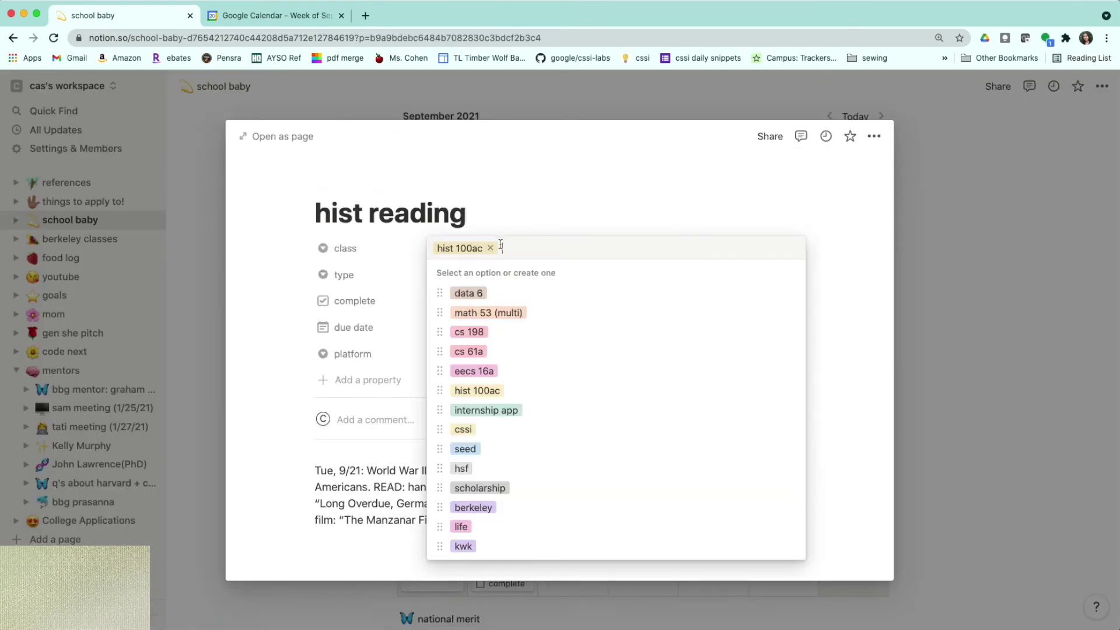
{"action": "left_click", "coordinate": [380, 247]}
{"action": "left_click", "coordinate": [362, 247]}
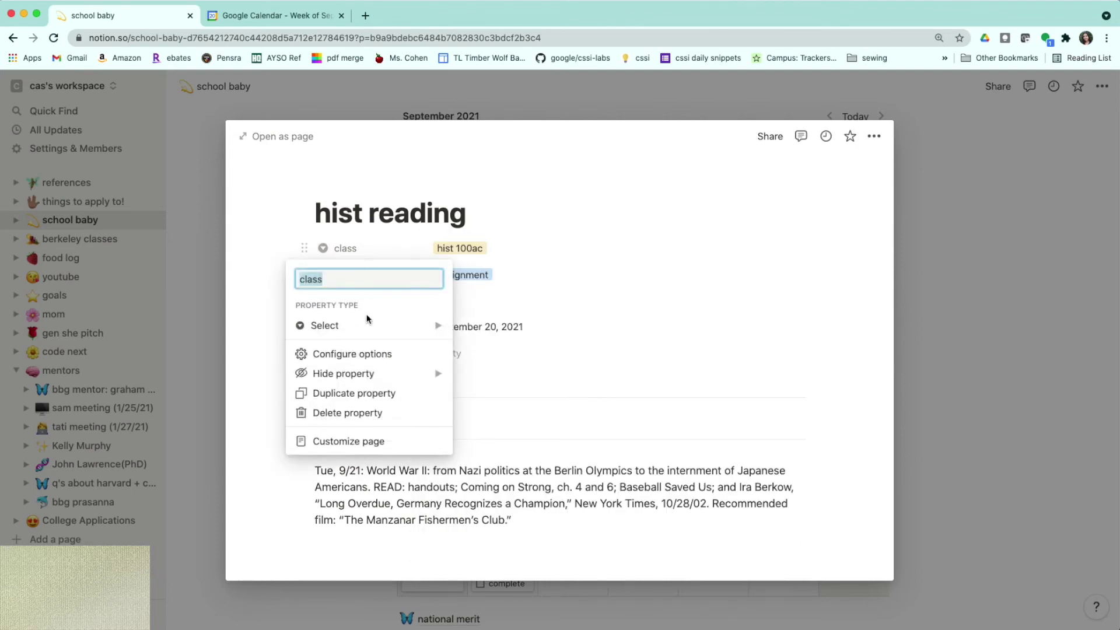
{"action": "mouse_move", "coordinate": [365, 330]}
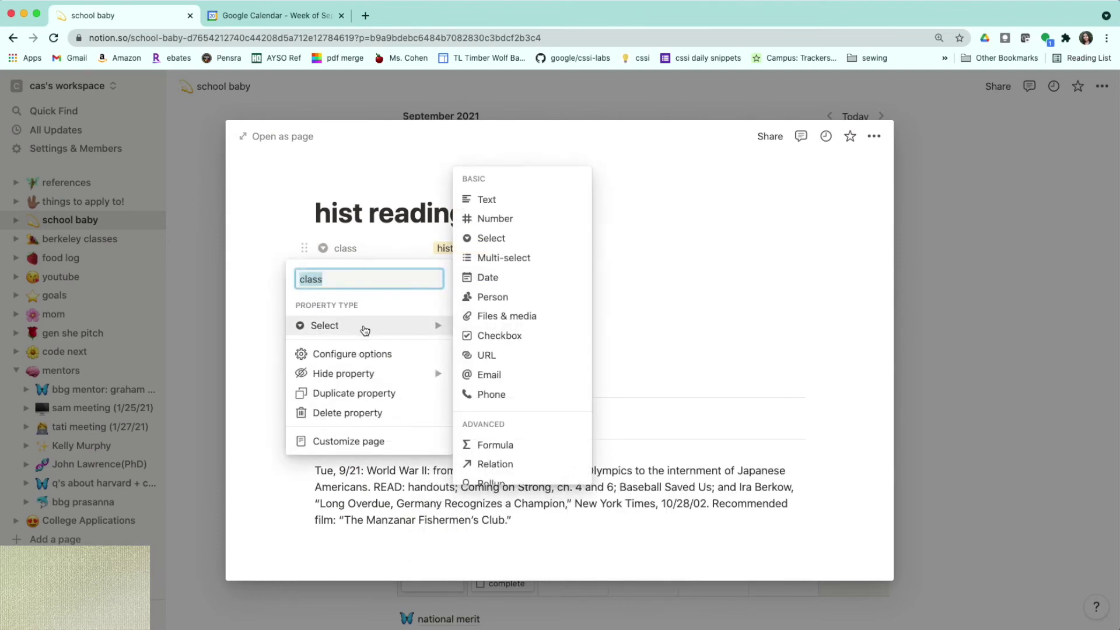
{"action": "left_click", "coordinate": [265, 311]}
{"action": "mouse_move", "coordinate": [307, 243]}
{"action": "left_mouse_down"}
{"action": "mouse_move", "coordinate": [303, 267]}
{"action": "mouse_move", "coordinate": [307, 241]}
{"action": "left_mouse_up"}
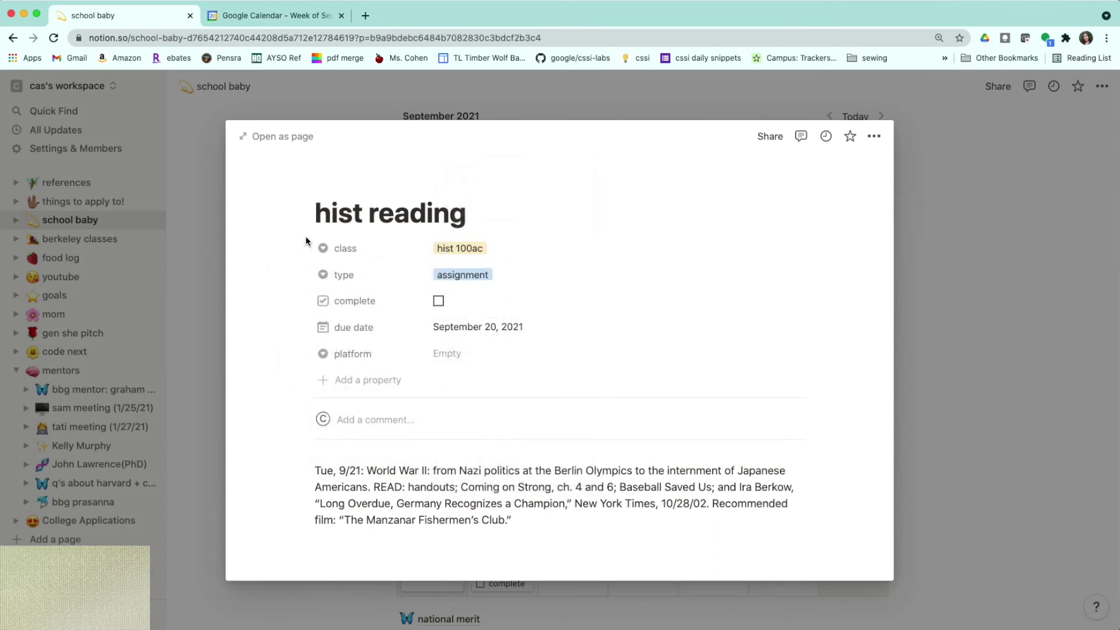
Step: Keep the hist reading card's type as assignment and close the card
{"action": "left_click", "coordinate": [462, 285]}
{"action": "left_click", "coordinate": [264, 303]}
{"action": "left_click", "coordinate": [200, 392]}
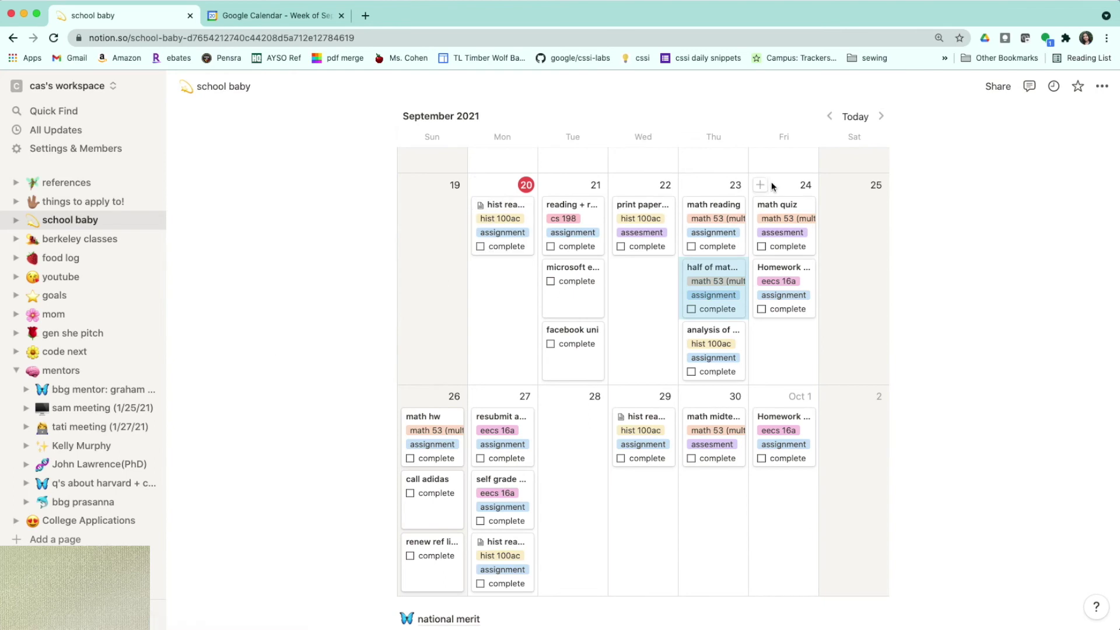
{"action": "scroll", "coordinate": [694, 343], "scroll_direction": "up", "scroll_amount": 2}
{"action": "scroll", "coordinate": [727, 244], "scroll_direction": "up", "scroll_amount": 3}
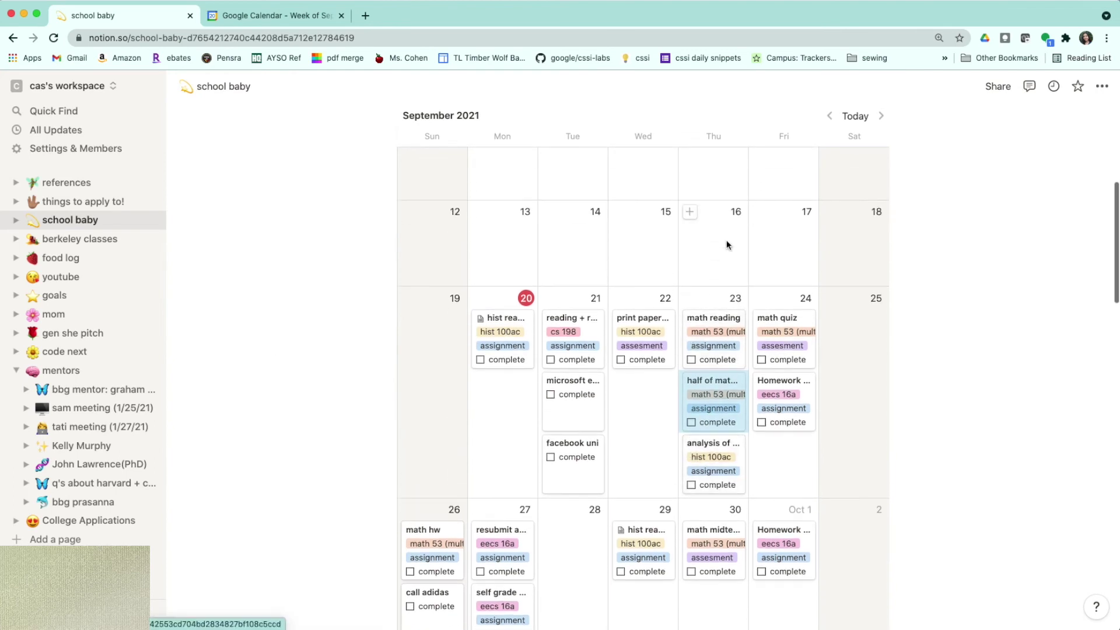
{"action": "scroll", "coordinate": [726, 243], "scroll_direction": "down", "scroll_amount": 5}
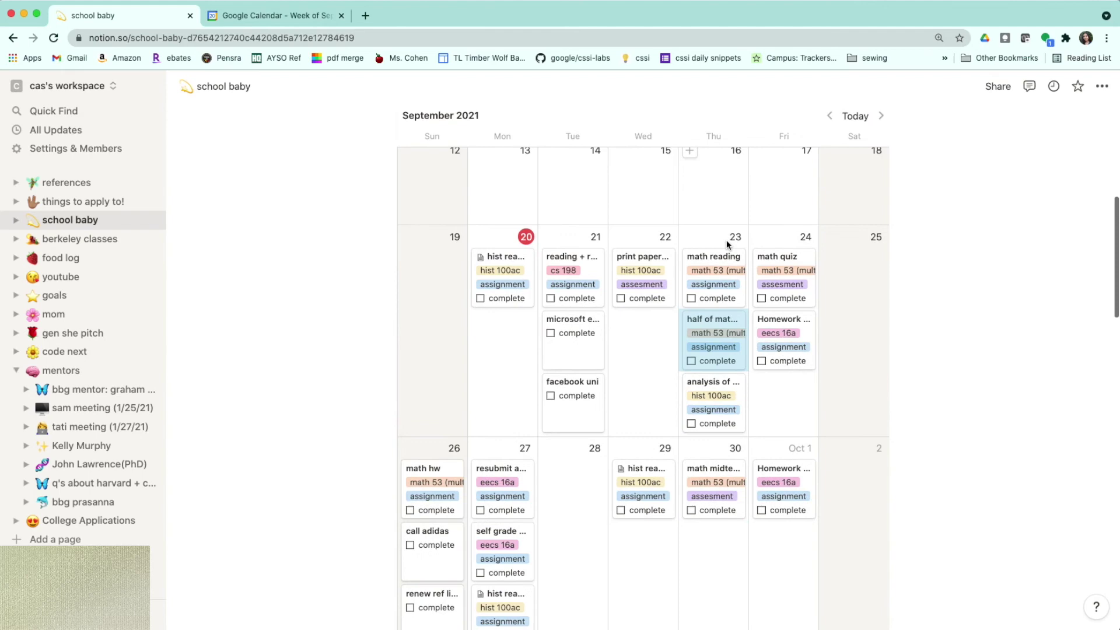
{"action": "scroll", "coordinate": [727, 243], "scroll_direction": "up", "scroll_amount": 6}
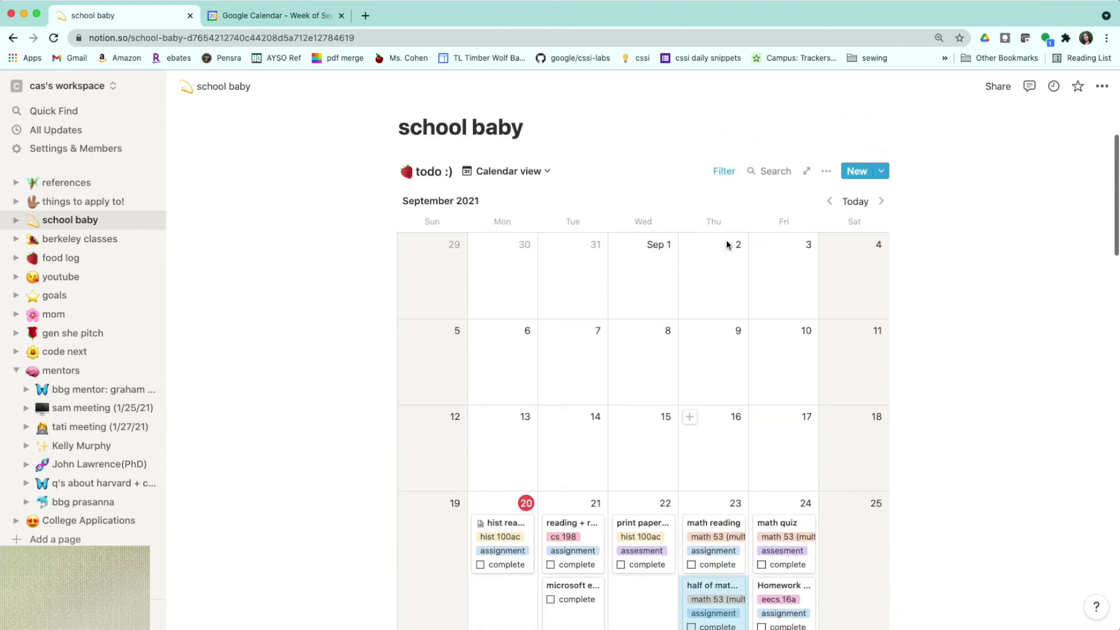
{"action": "left_click", "coordinate": [726, 171]}
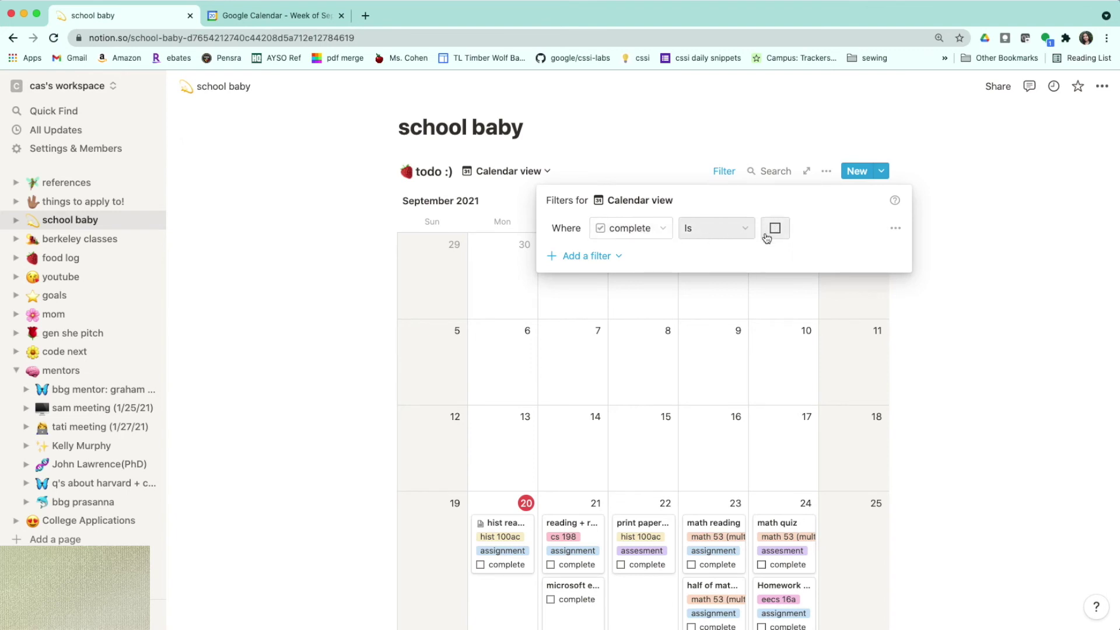
{"action": "left_click", "coordinate": [798, 154]}
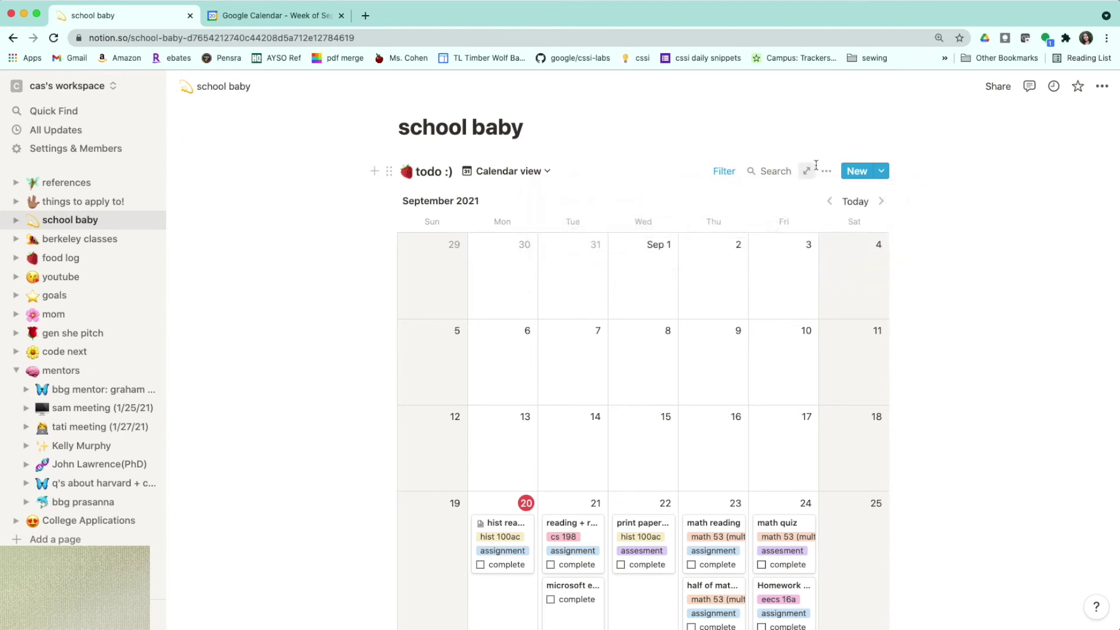
{"action": "scroll", "coordinate": [735, 350], "scroll_direction": "down", "scroll_amount": 5}
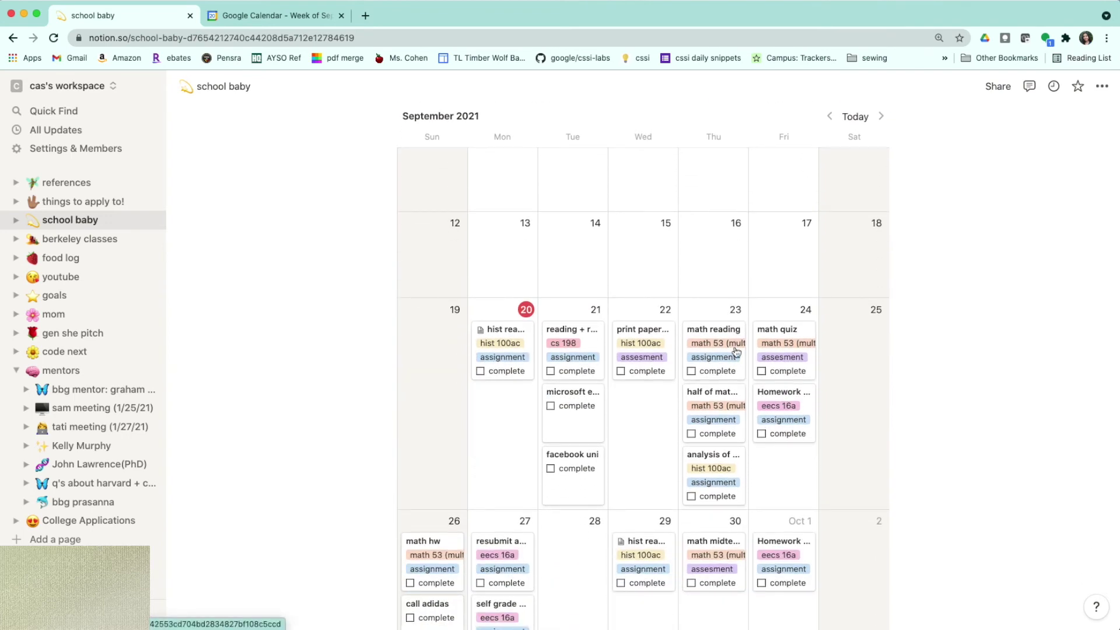
{"action": "scroll", "coordinate": [736, 350], "scroll_direction": "down", "scroll_amount": 3}
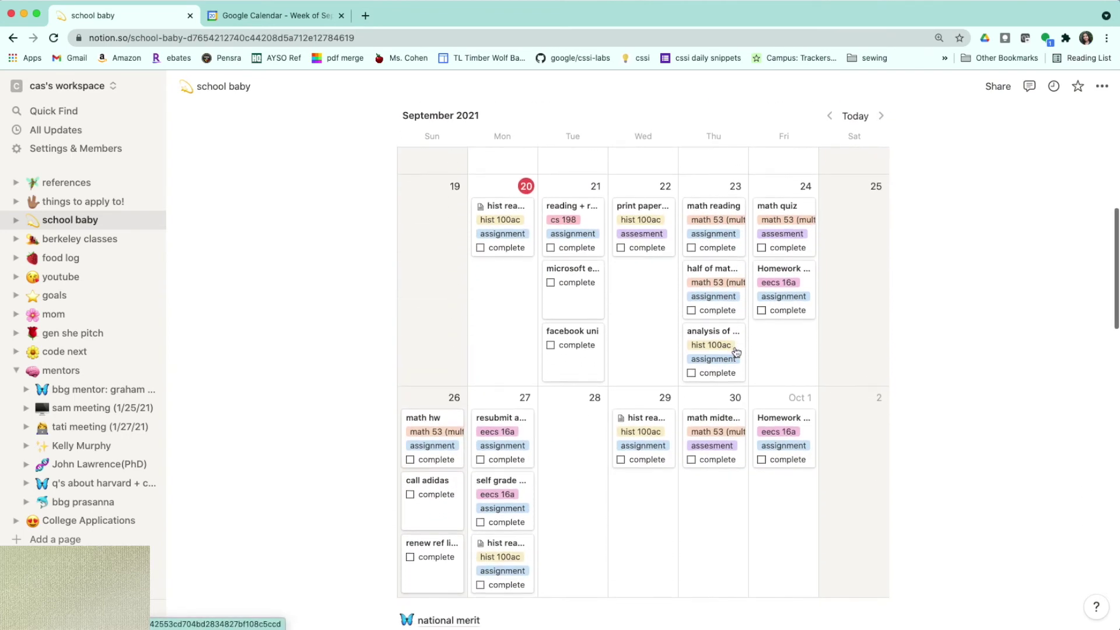
Step: Return to the Google Calendar week of September 19–25 and scroll the sidebar up to My calendars
{"action": "left_click", "coordinate": [295, 22]}
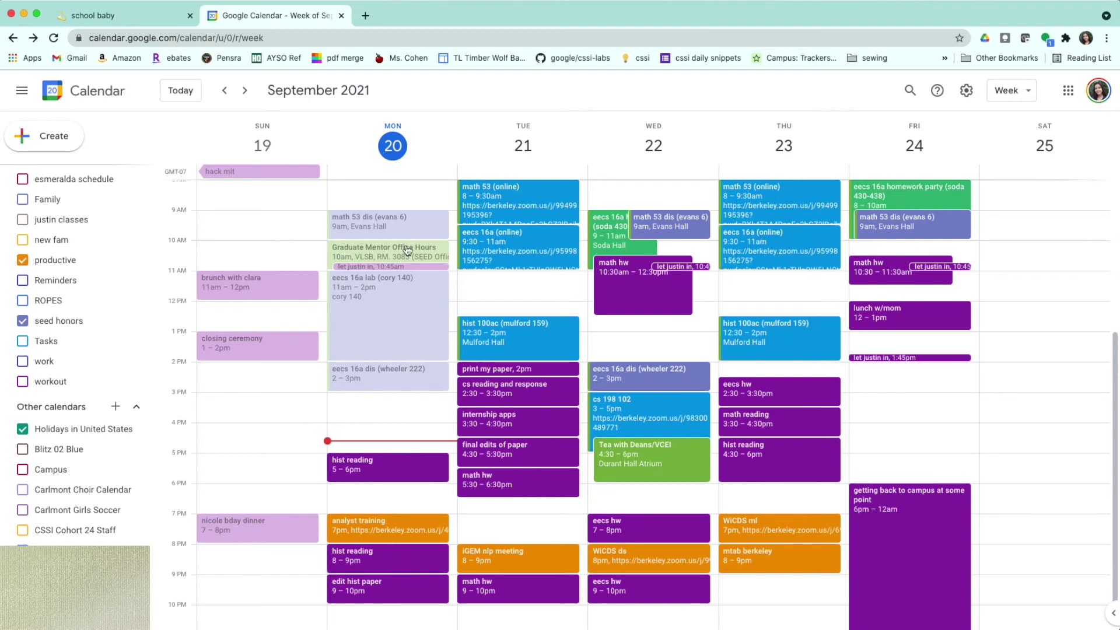
{"action": "mouse_move", "coordinate": [863, 627]}
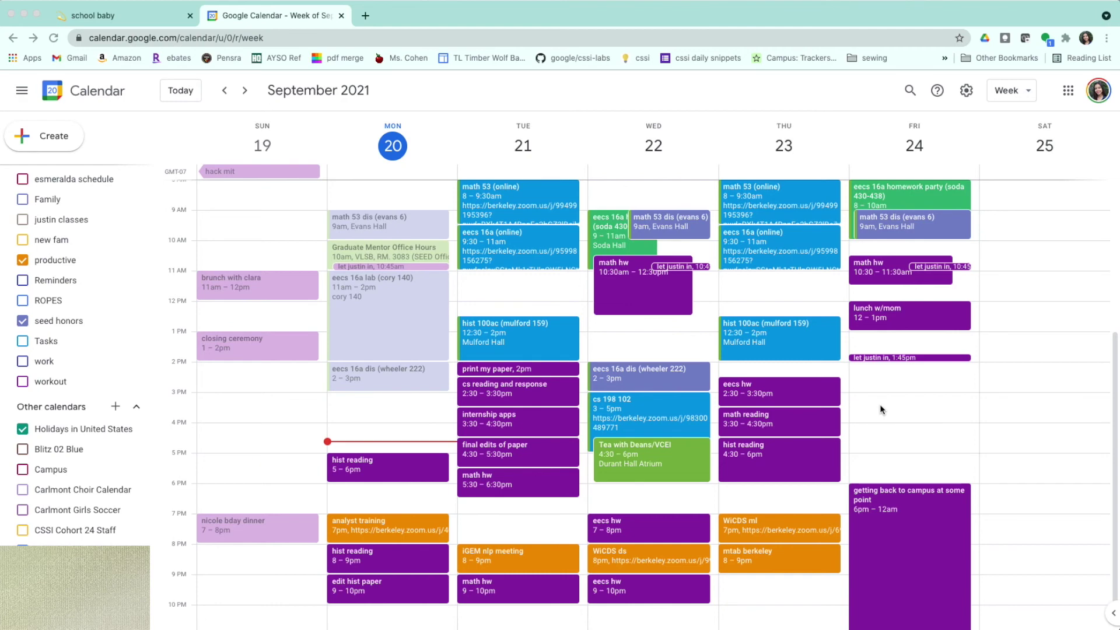
{"action": "scroll", "coordinate": [879, 409], "scroll_direction": "up", "scroll_amount": 1}
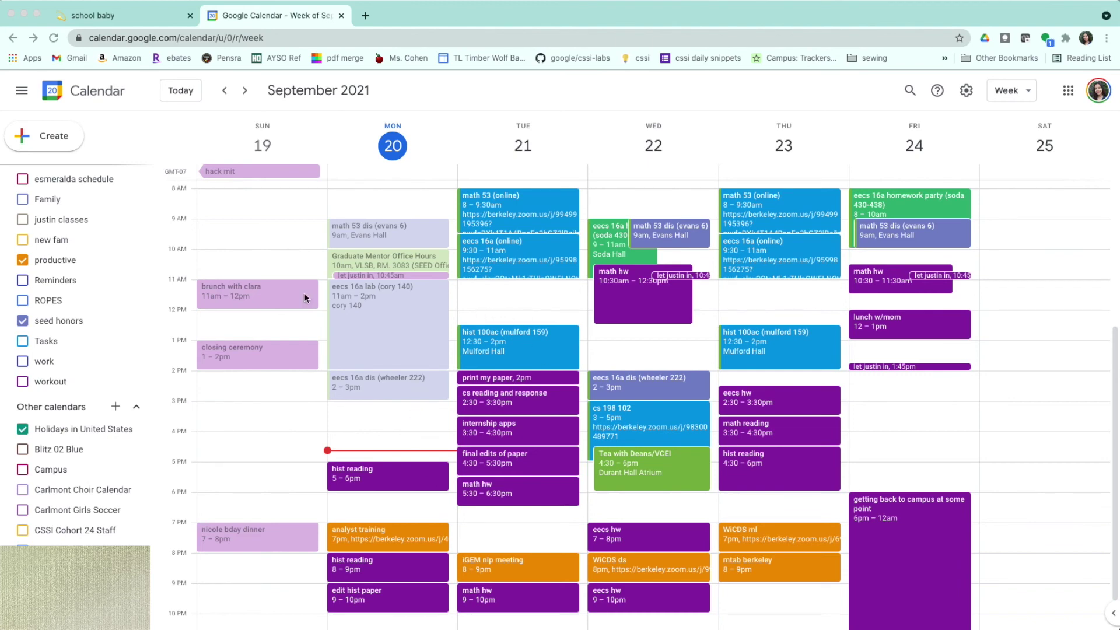
{"action": "scroll", "coordinate": [145, 306], "scroll_direction": "up", "scroll_amount": 3}
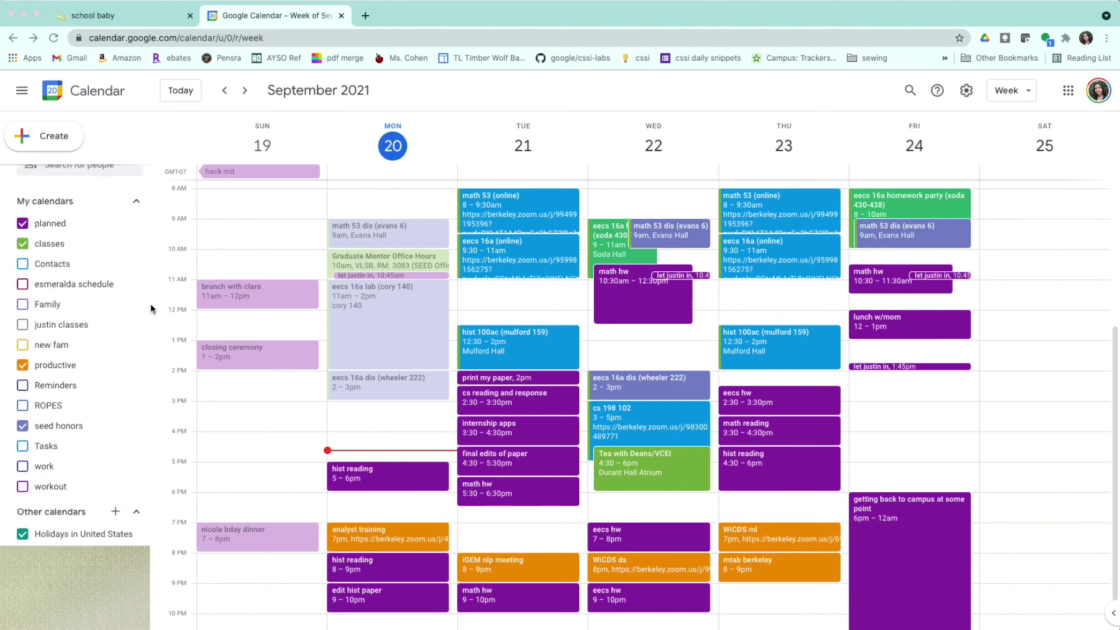
{"action": "left_click", "coordinate": [23, 224]}
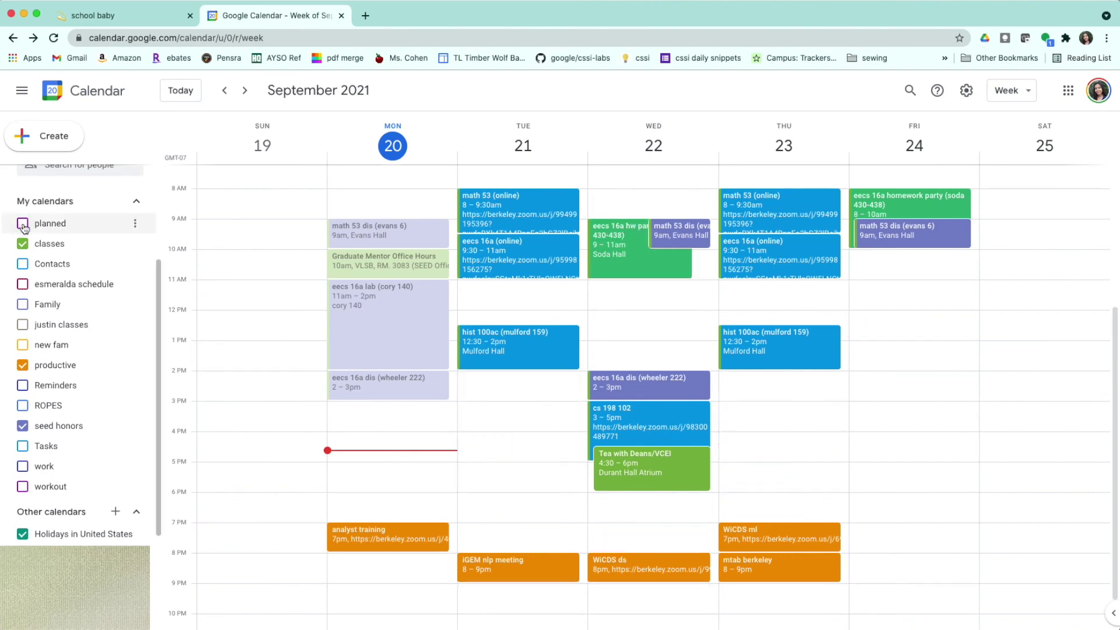
{"action": "left_click", "coordinate": [23, 225]}
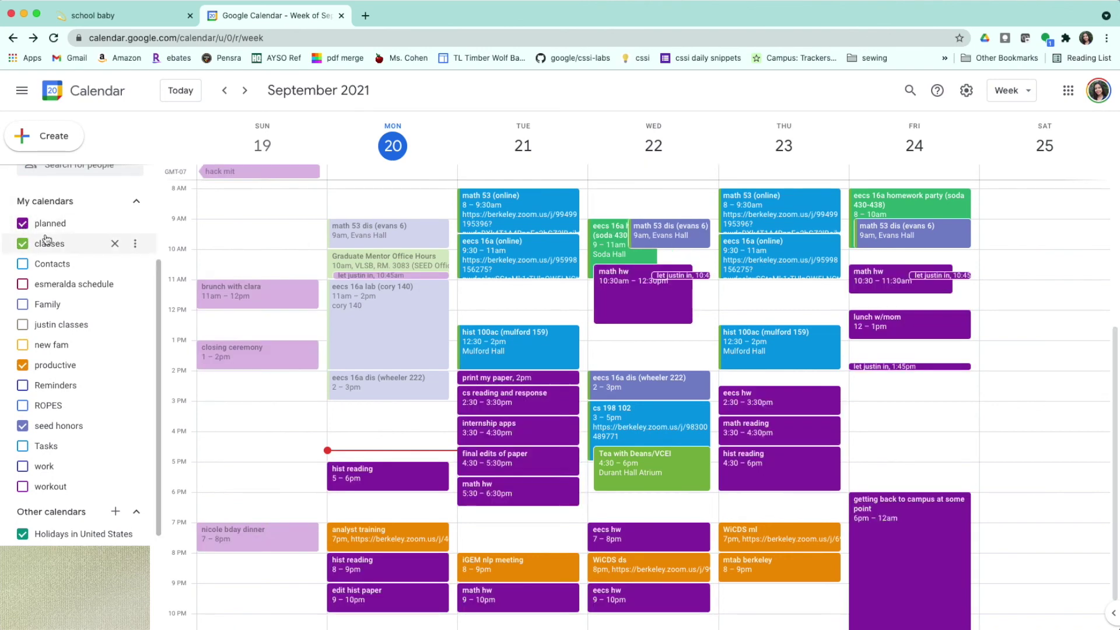
{"action": "left_click", "coordinate": [23, 244]}
{"action": "left_click", "coordinate": [22, 244]}
{"action": "left_click", "coordinate": [22, 245]}
{"action": "left_click", "coordinate": [23, 244]}
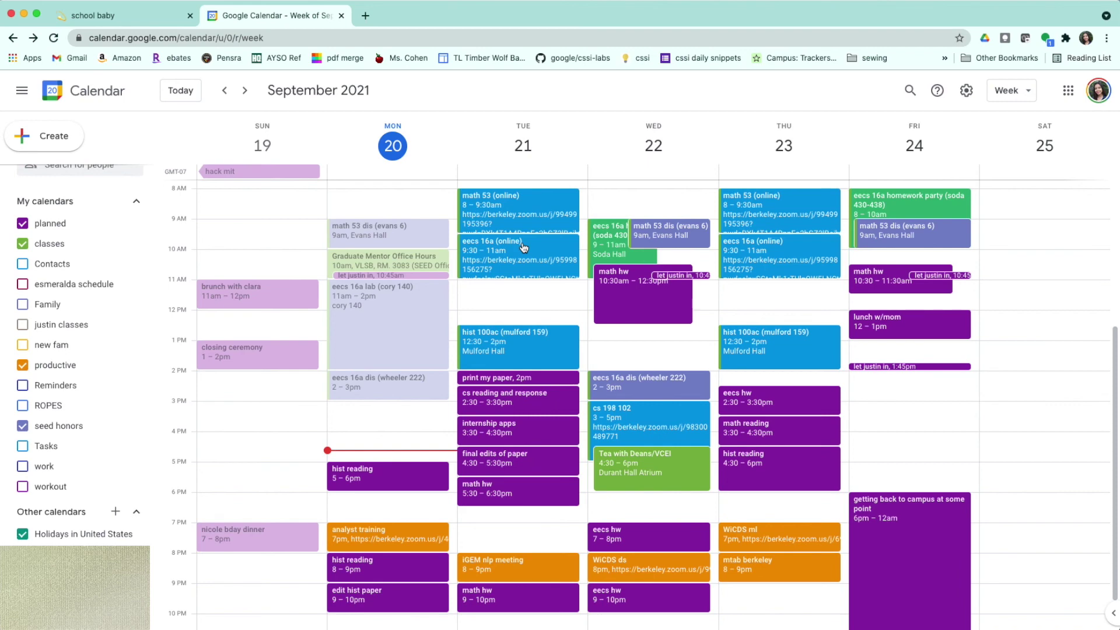
{"action": "scroll", "coordinate": [523, 248], "scroll_direction": "up", "scroll_amount": 1}
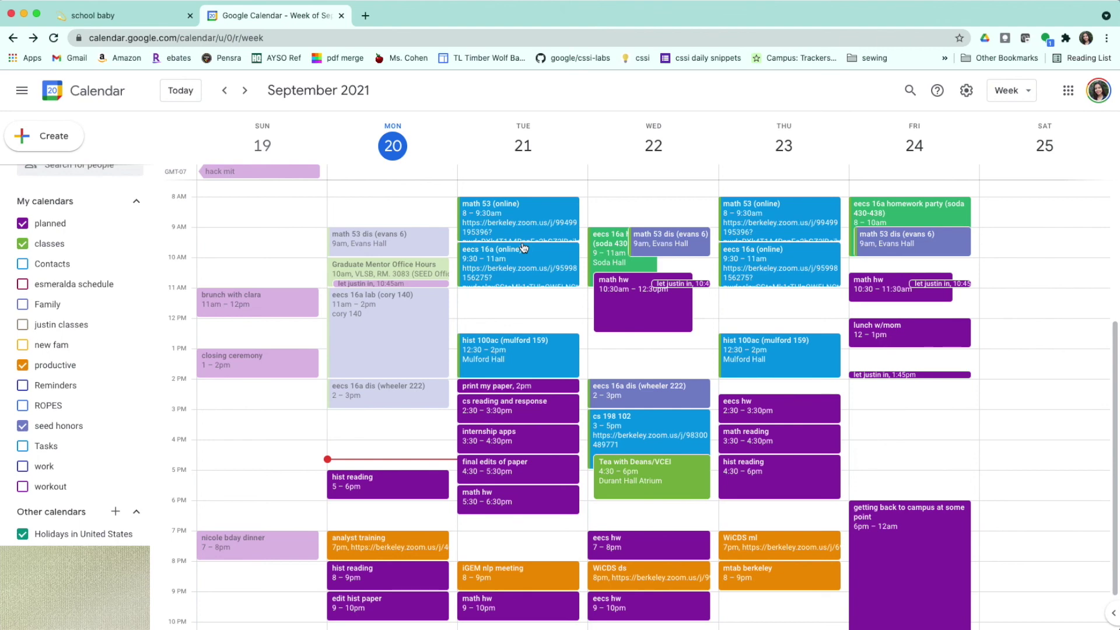
{"action": "scroll", "coordinate": [523, 247], "scroll_direction": "down", "scroll_amount": 1}
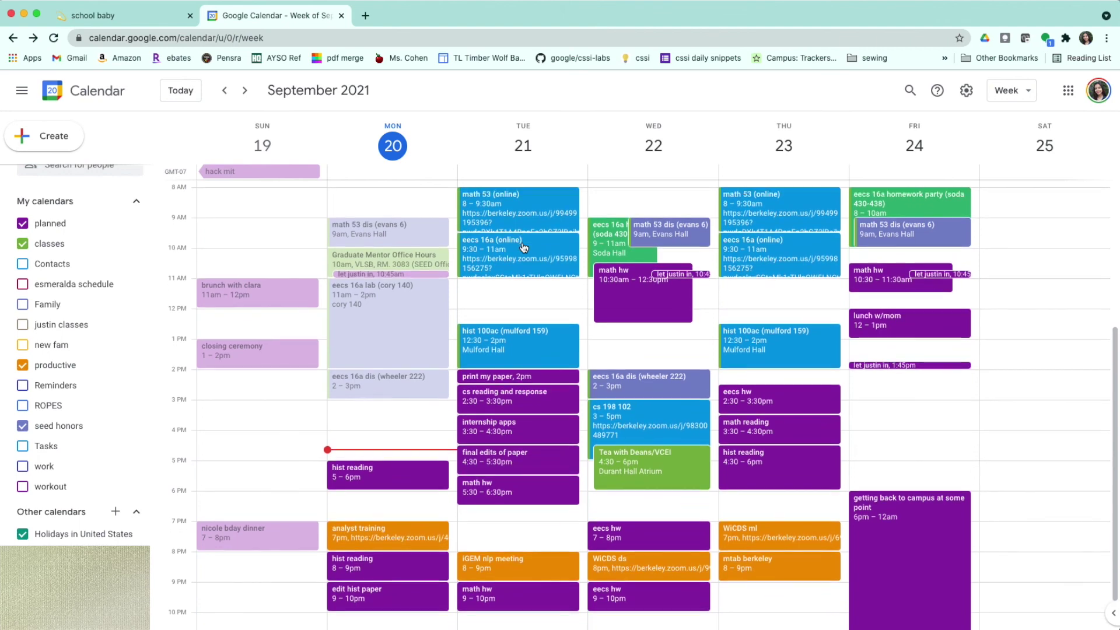